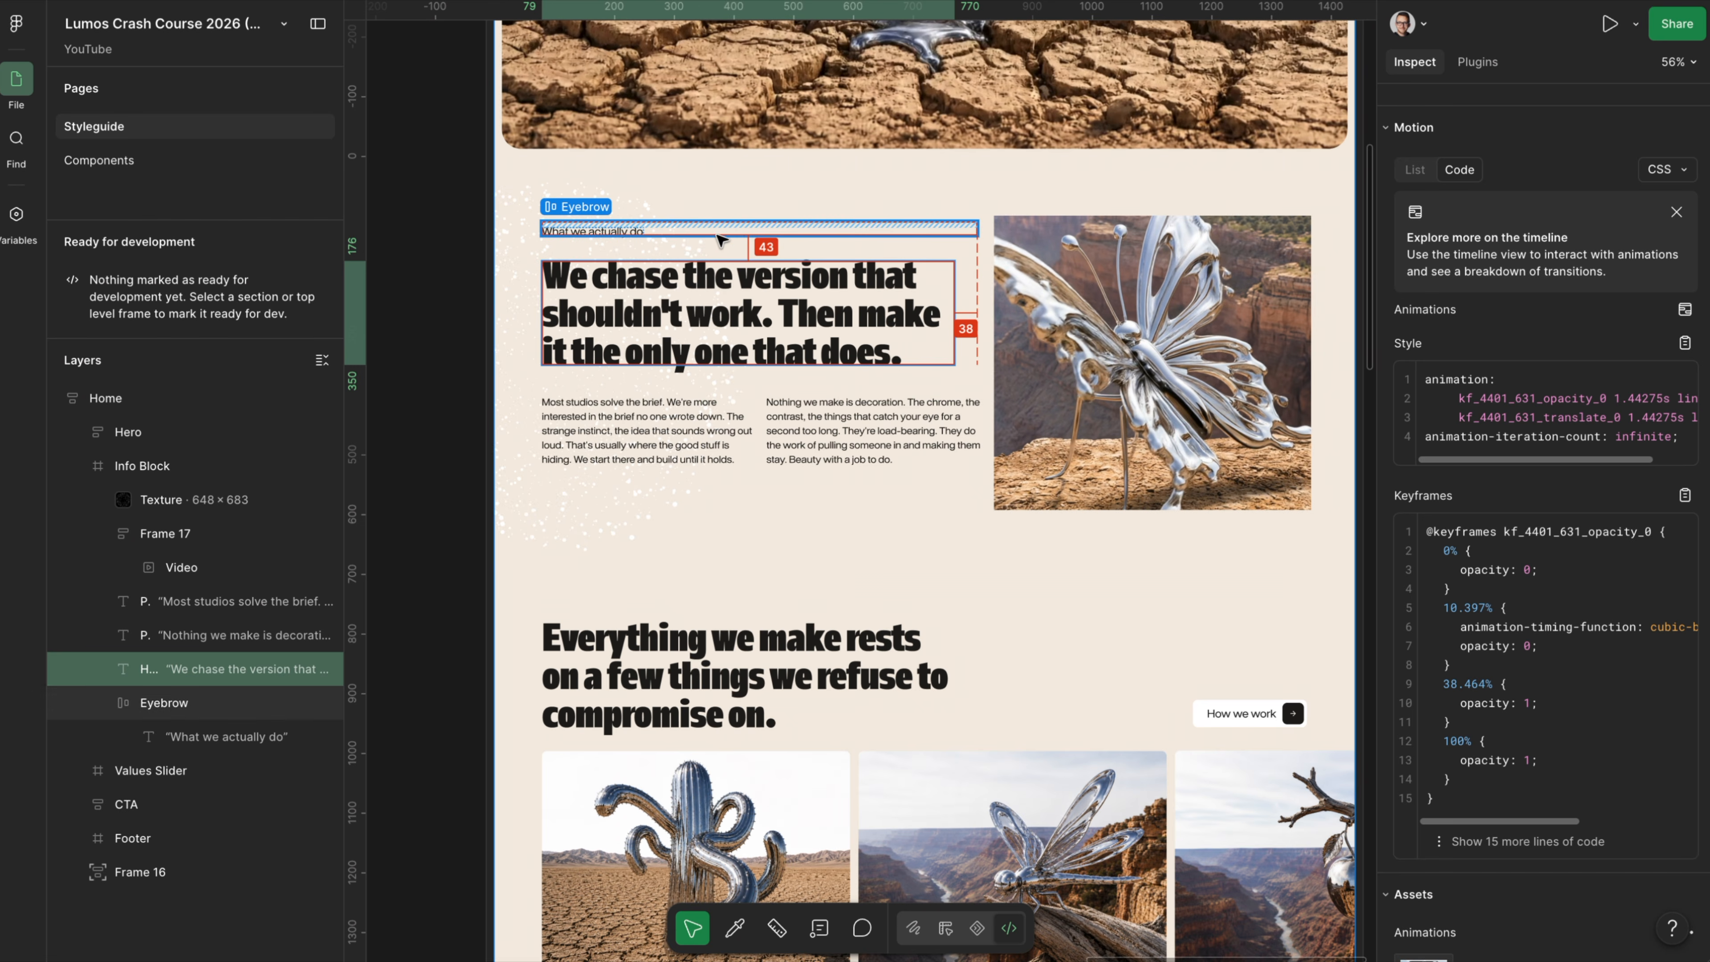
- Select the Eyebrow layer above the heading and examine its generated animation style and keyframes code
click(732, 236)
scroll(1578, 593, down, 2)
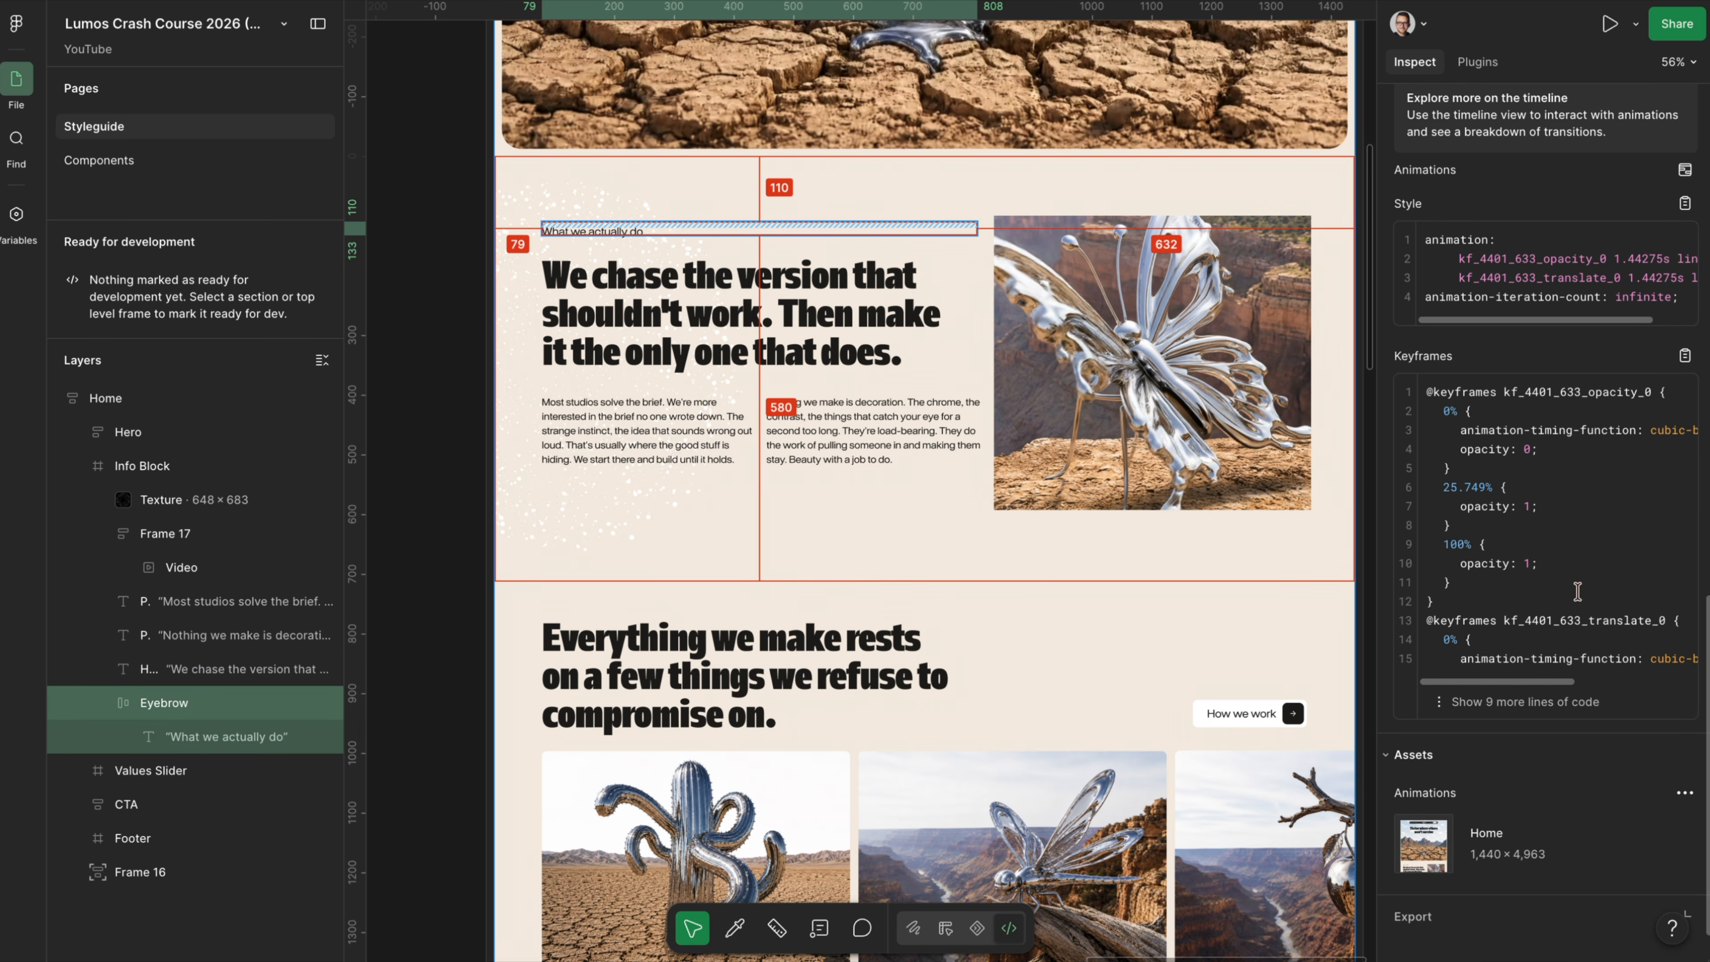
scroll(1556, 618, up, 1)
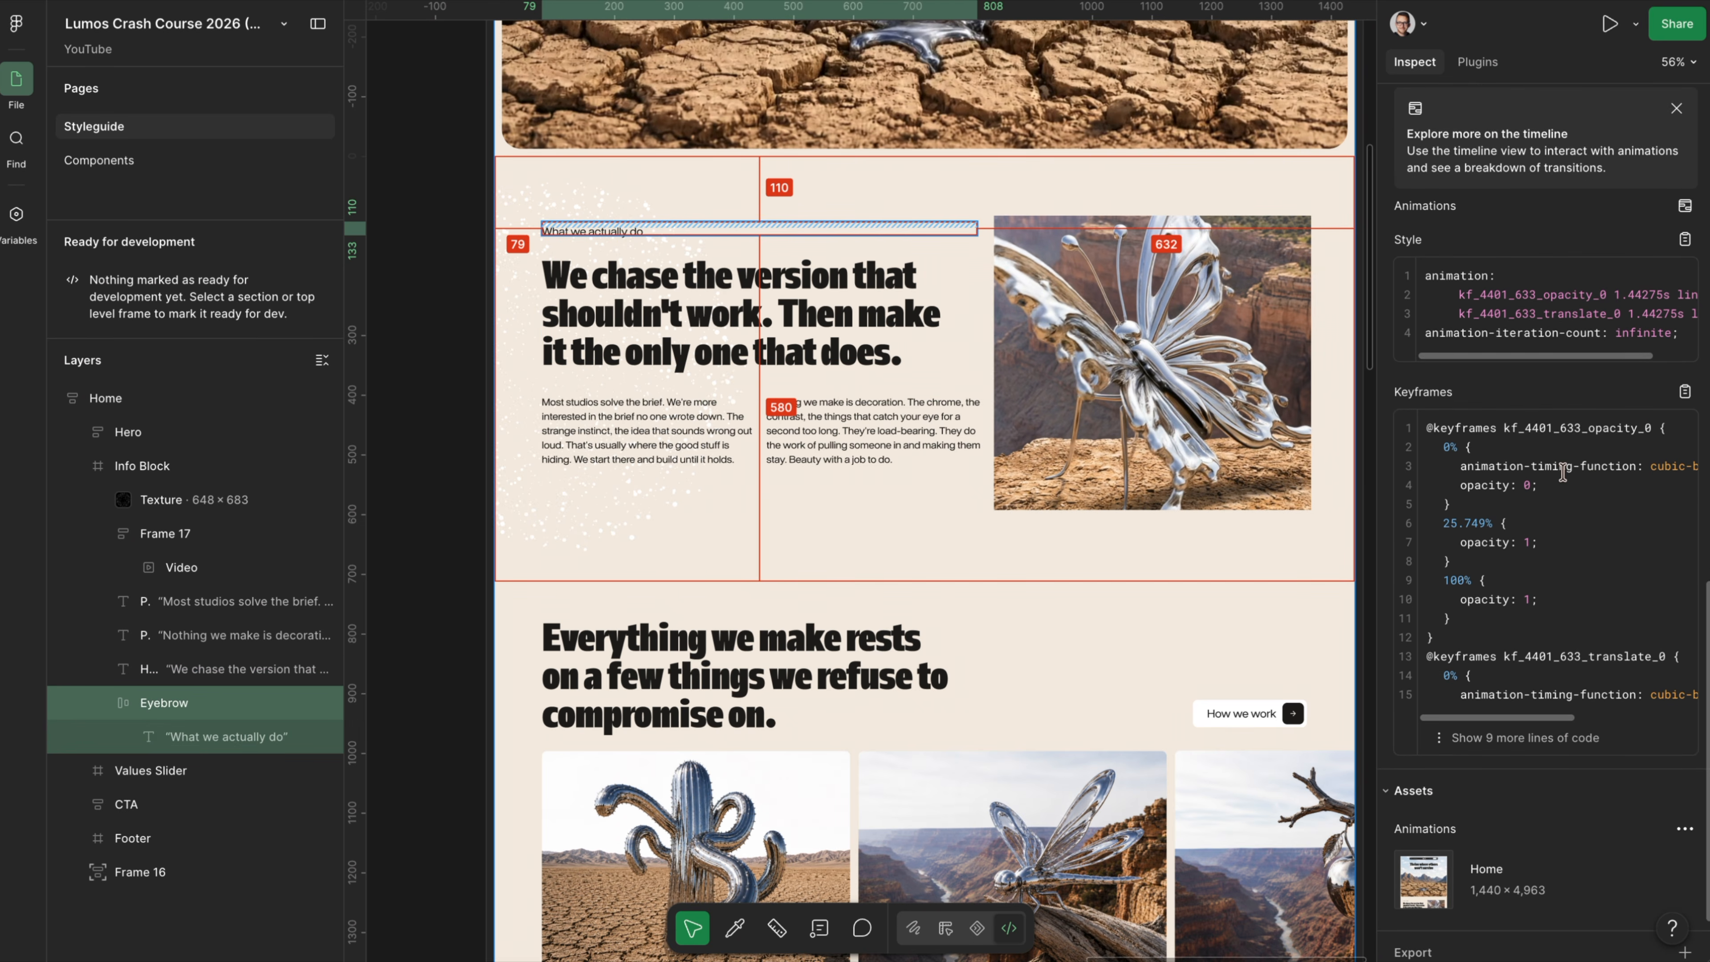
scroll(1579, 504, right, 3)
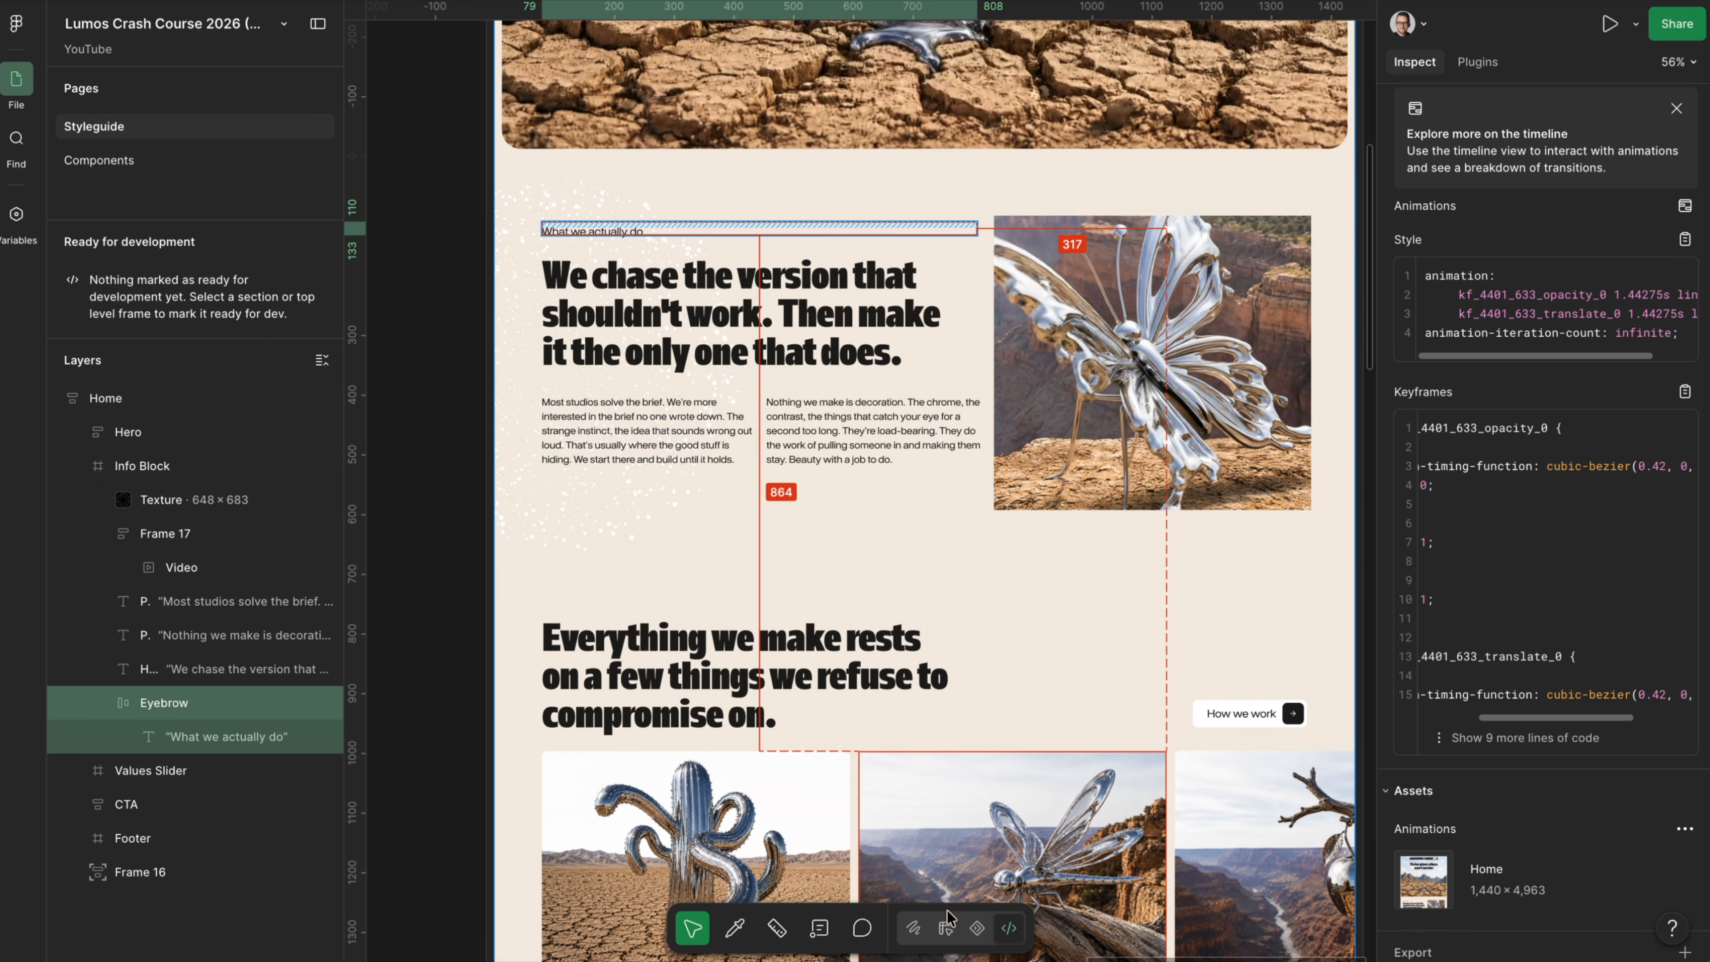
- Switch to the Motion view and read the agent prompt that created the CSS animation export plugin
click(977, 929)
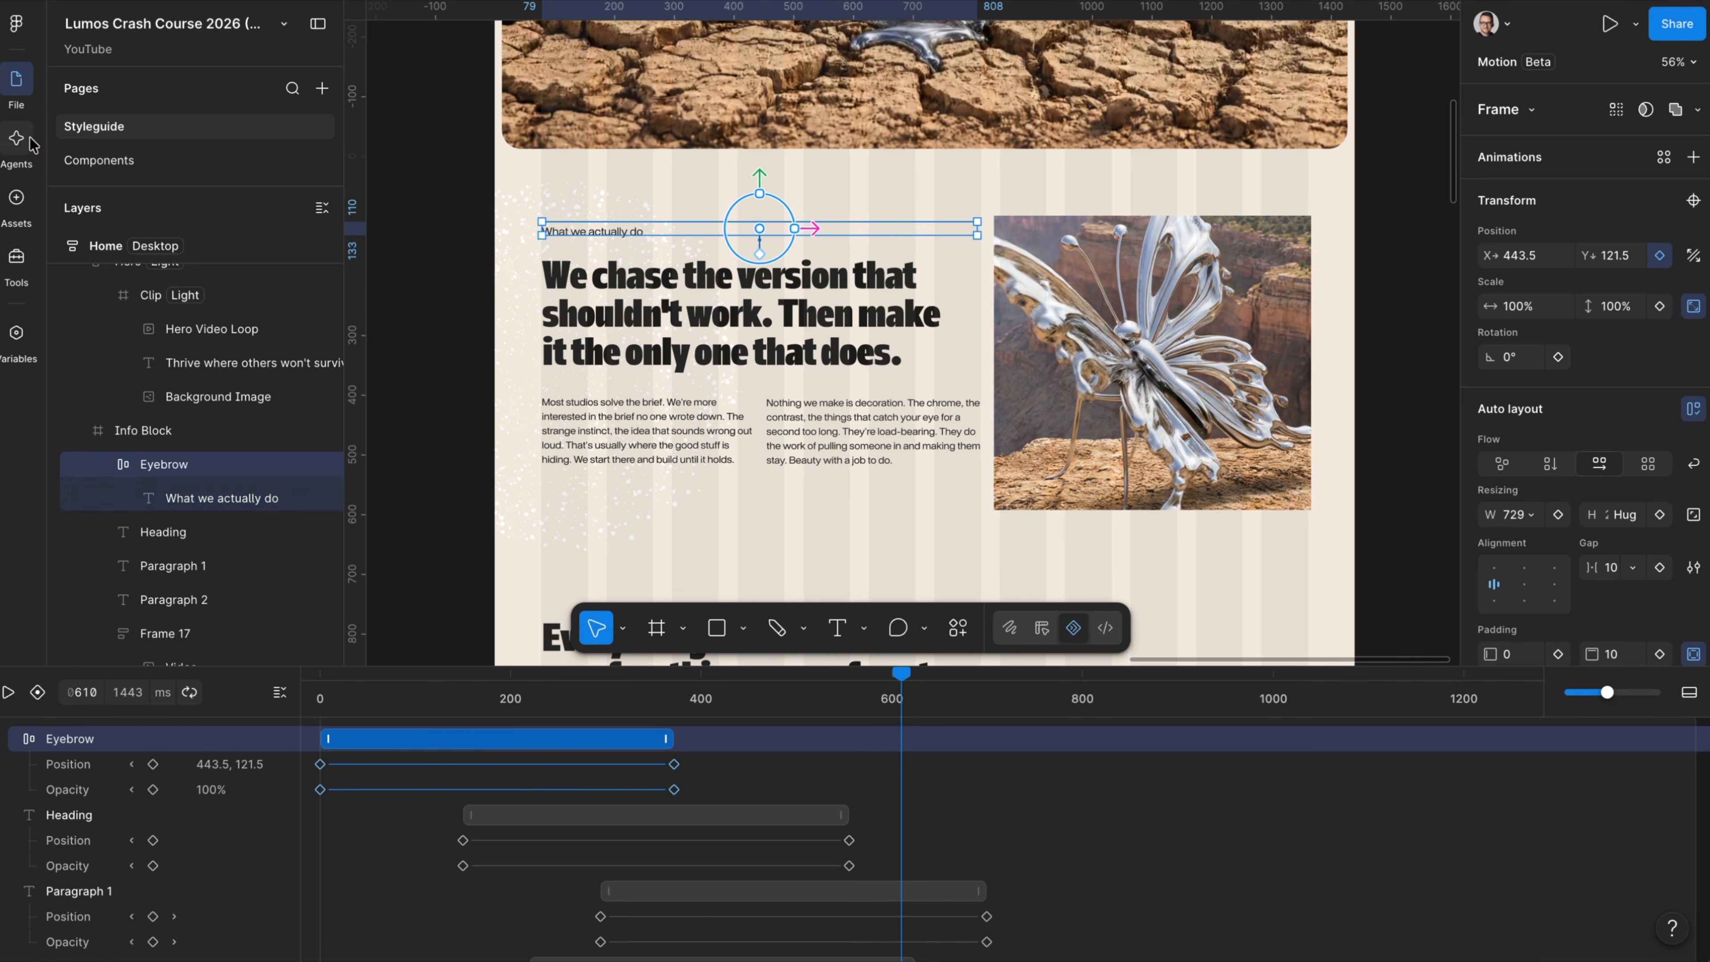
click(17, 144)
scroll(167, 370, up, 15)
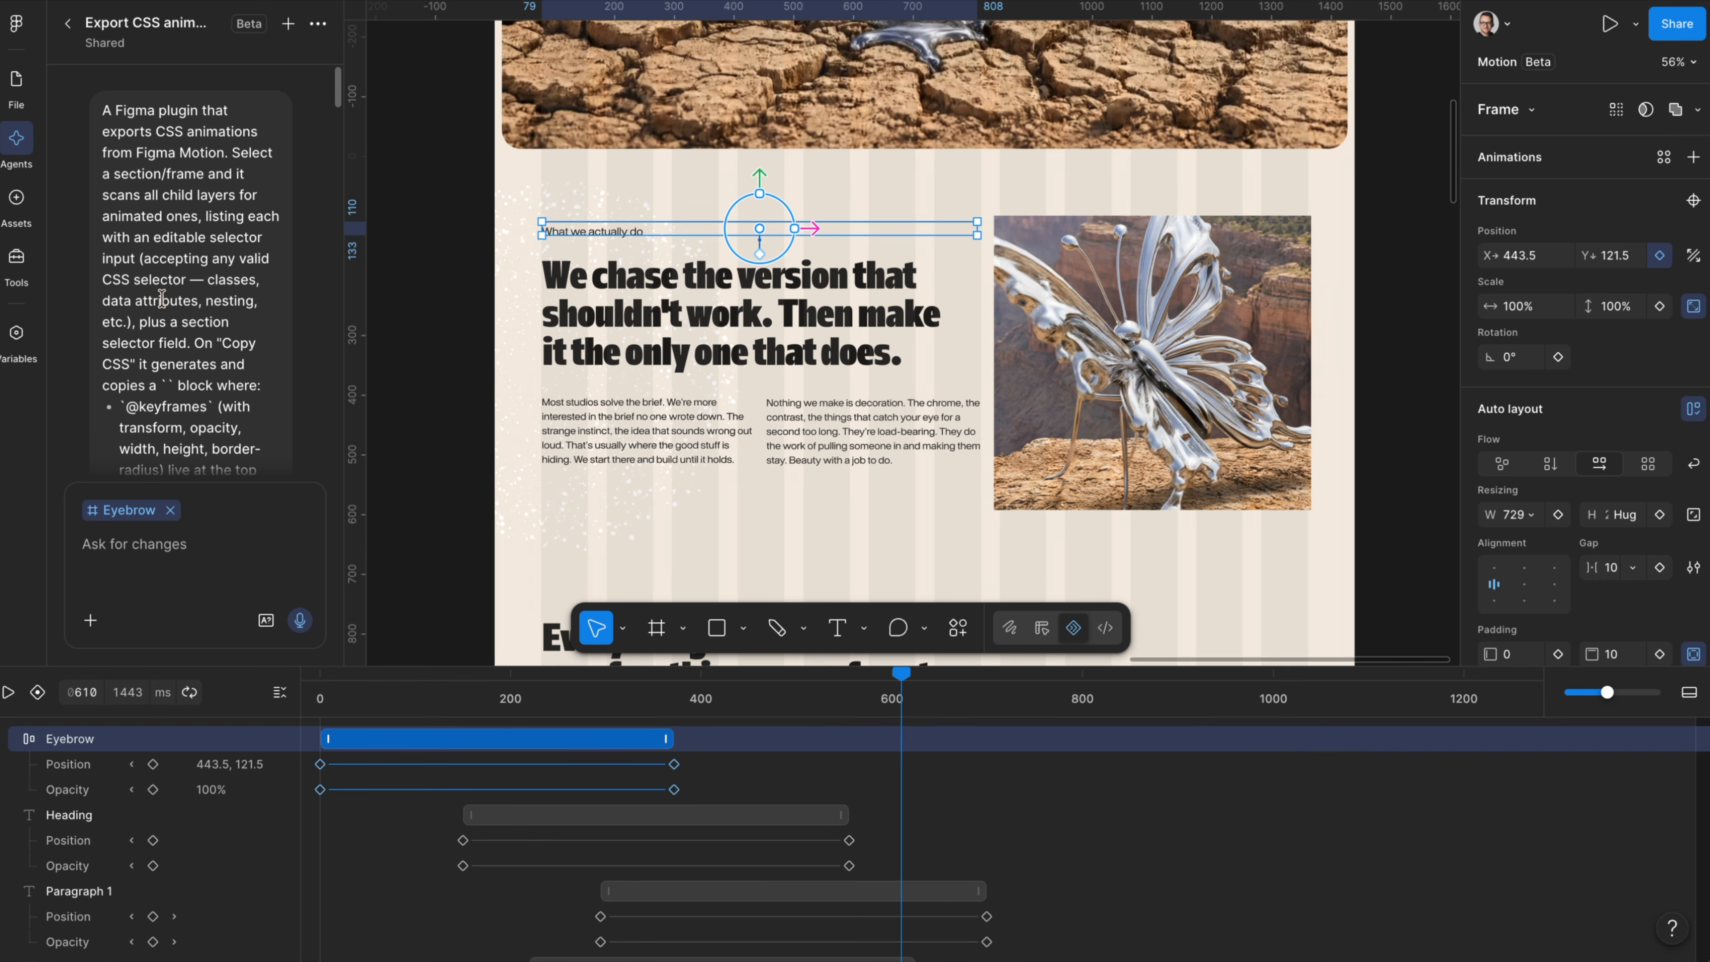
- Run the Motion CSS export tool on the Info Block frame and move its window clear of the design
click(16, 257)
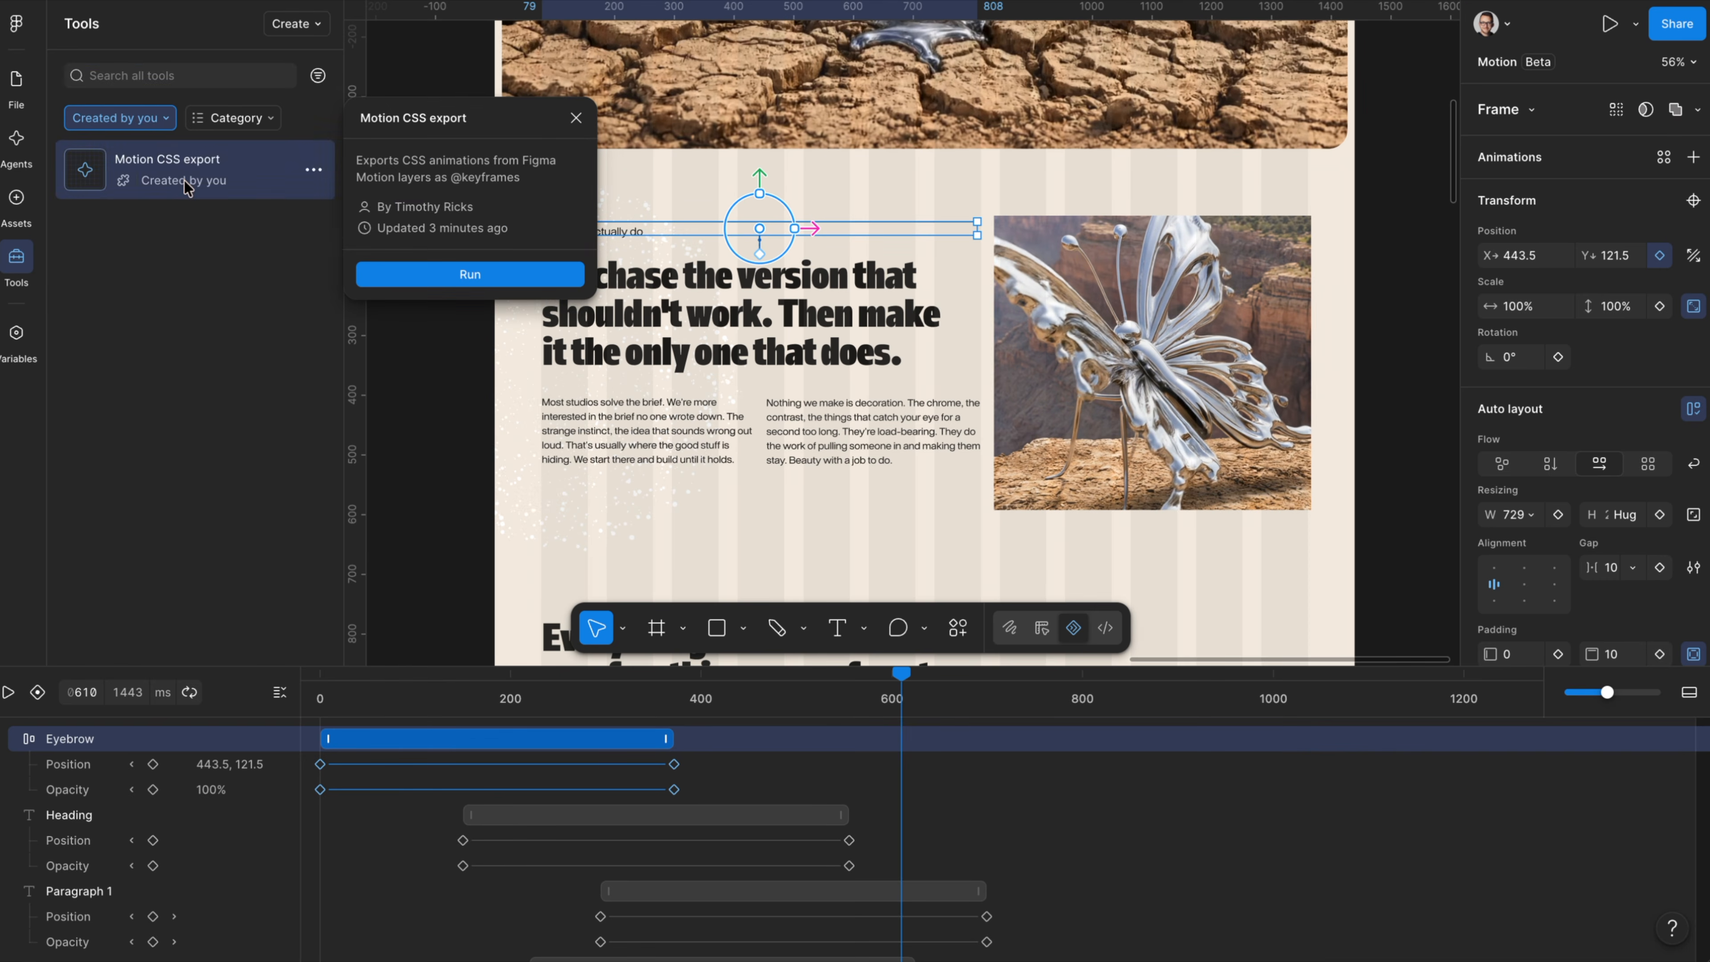
click(465, 274)
click(890, 202)
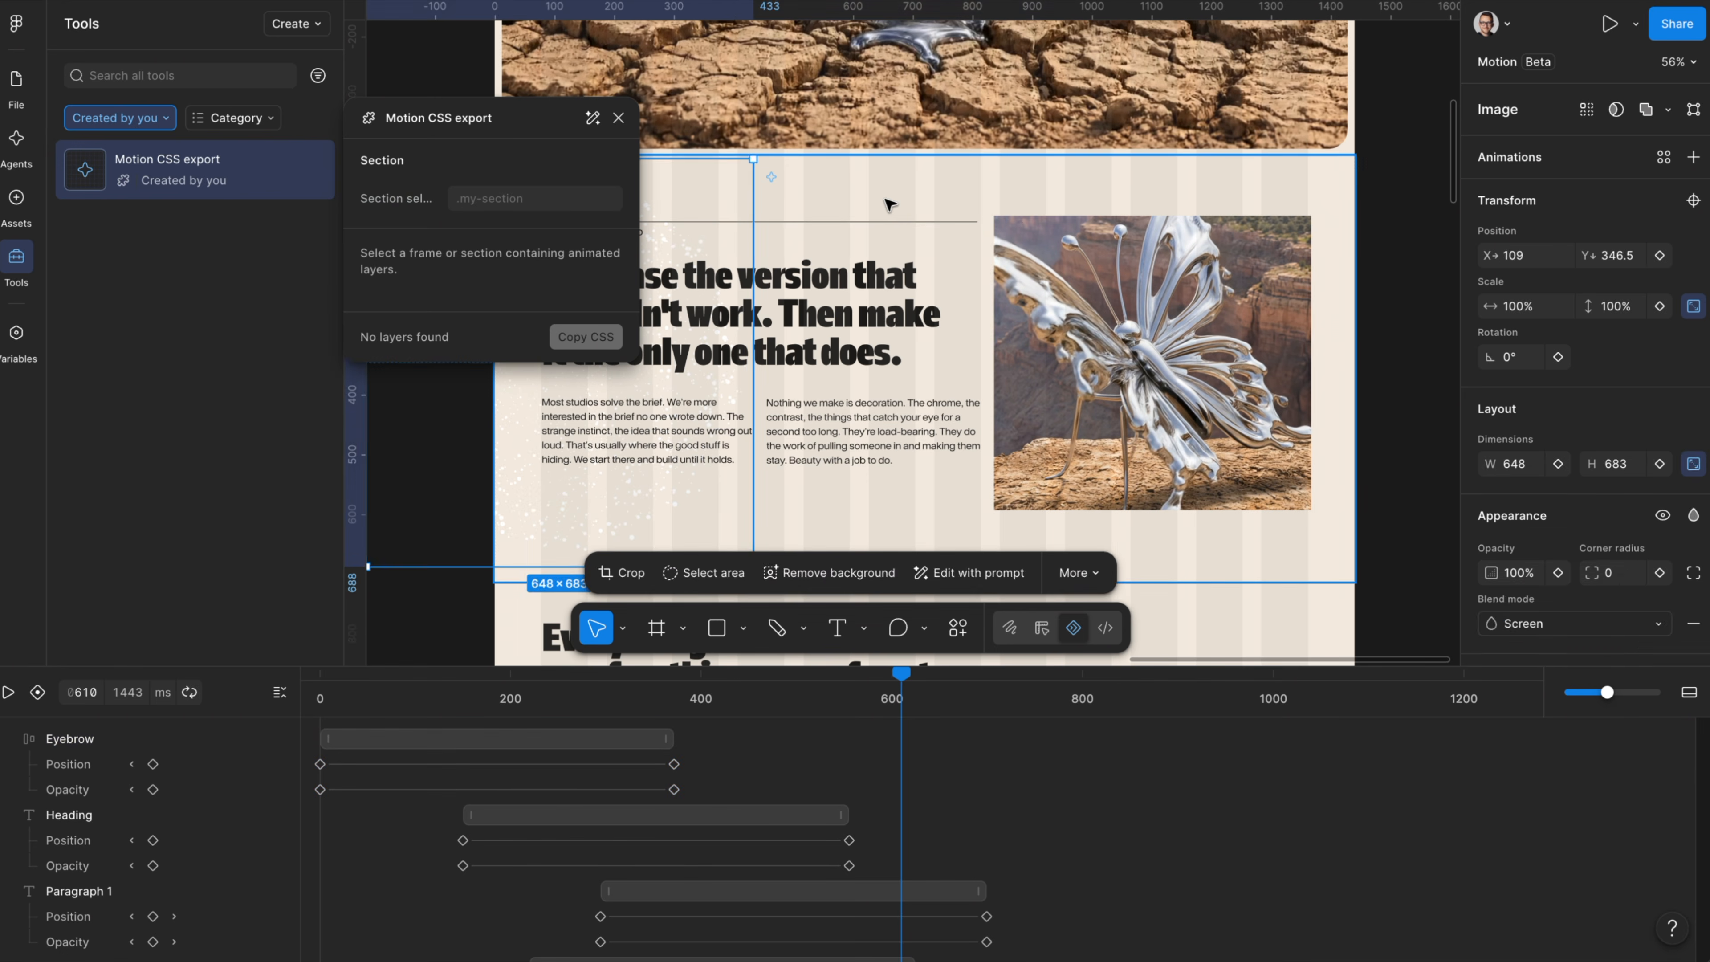
drag(527, 126, 1448, 199)
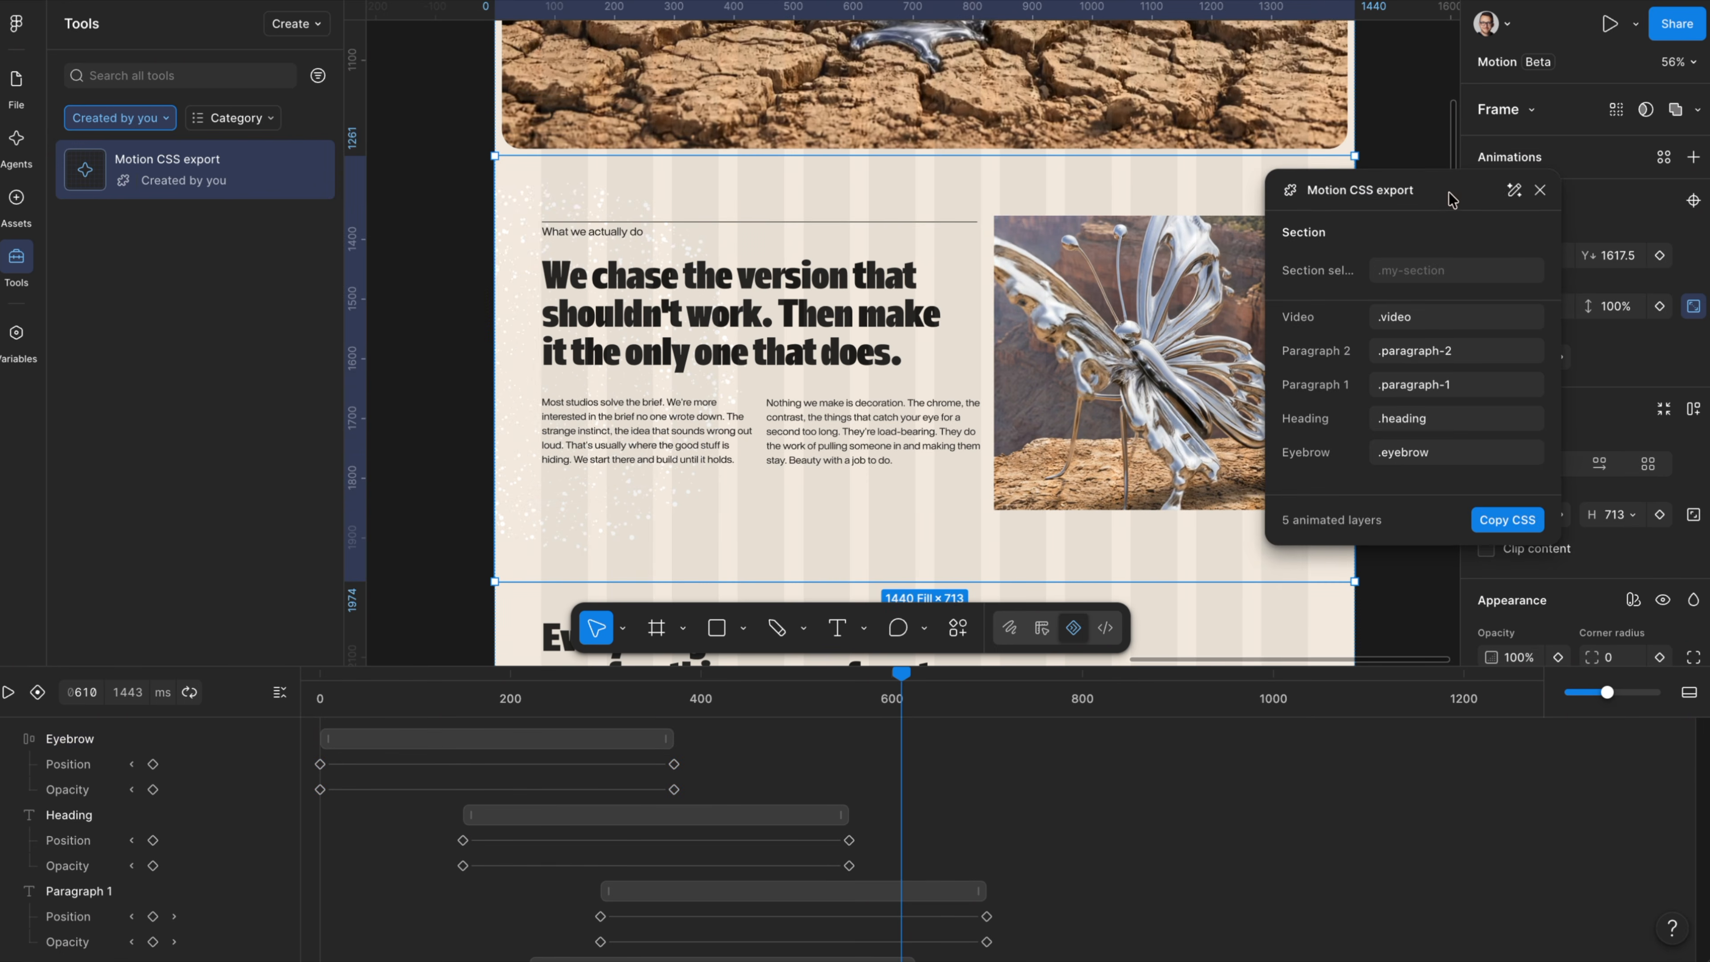
- Set the export's section selector to .hero_section, keep the layer selectors, and generate the CSS
click(1414, 276)
text(.hero_section)
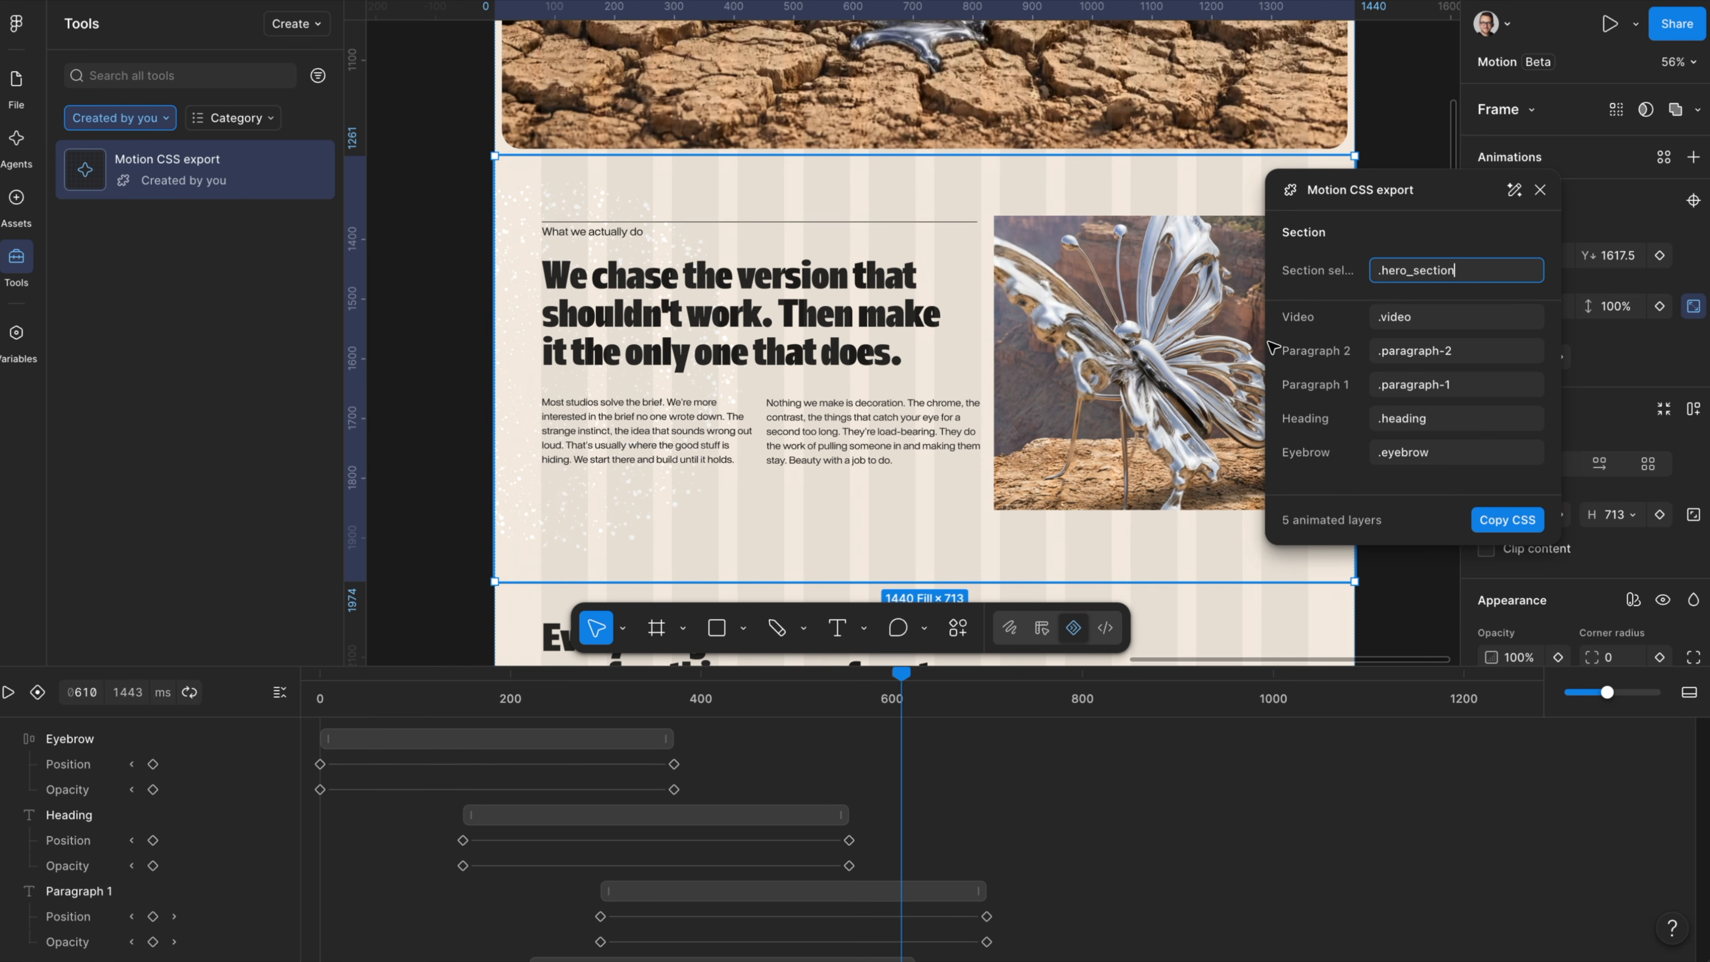
click(1420, 315)
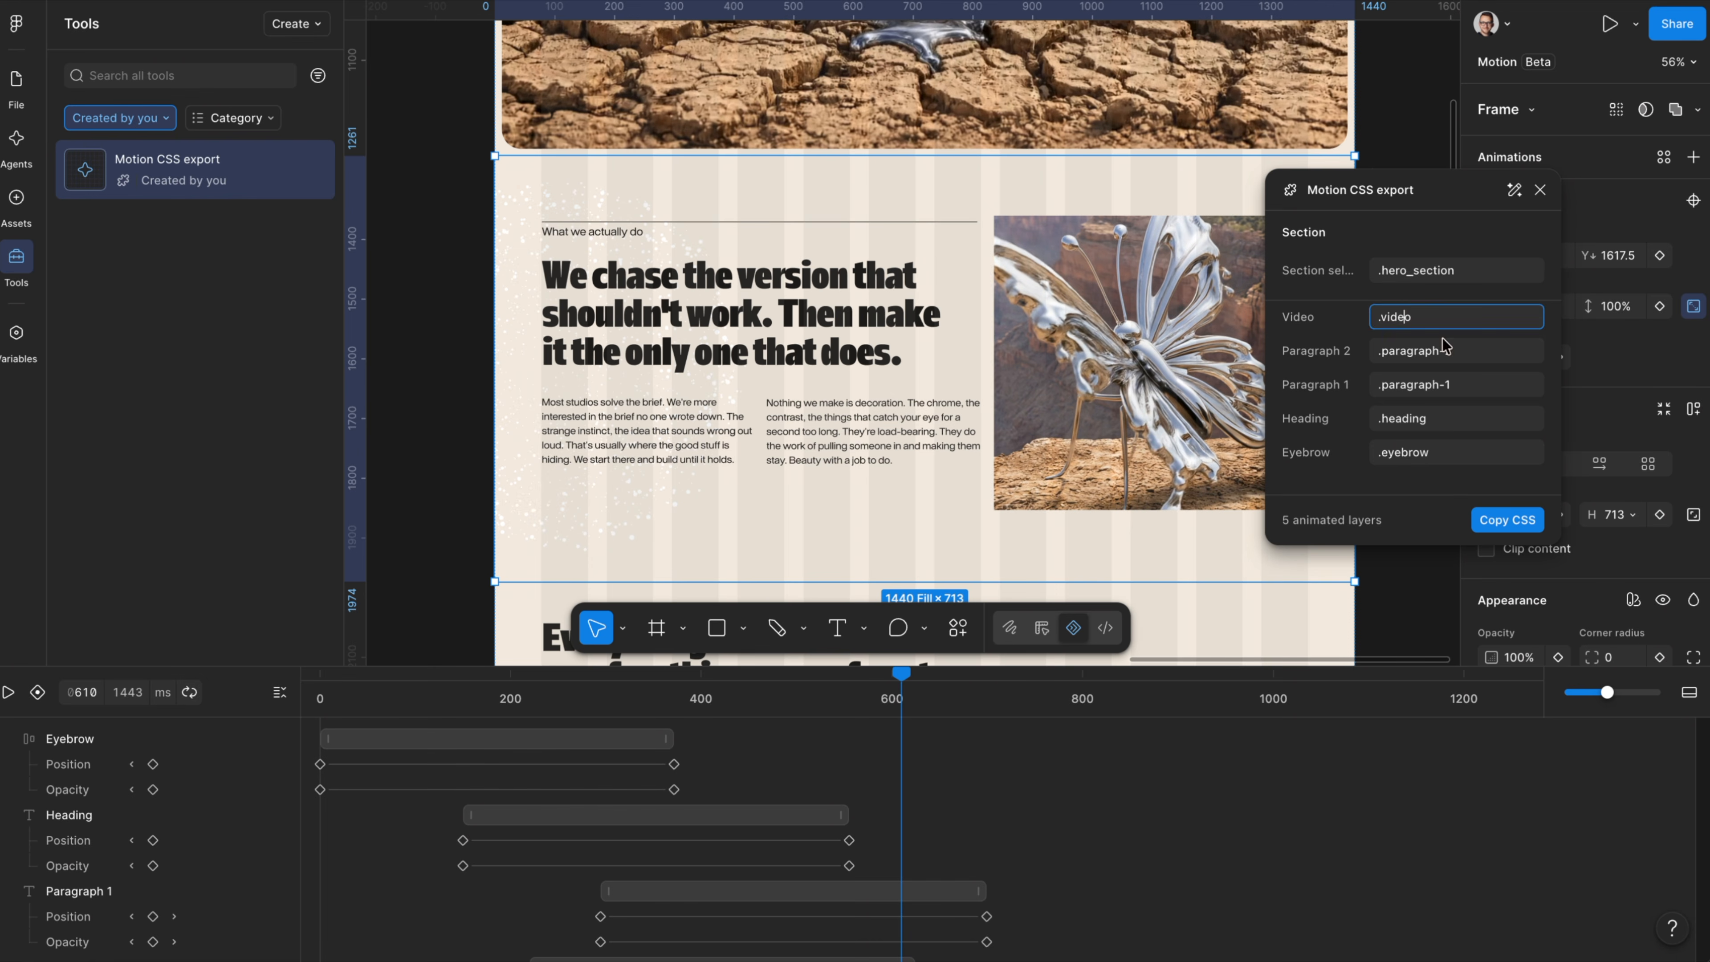
click(1428, 418)
click(1496, 520)
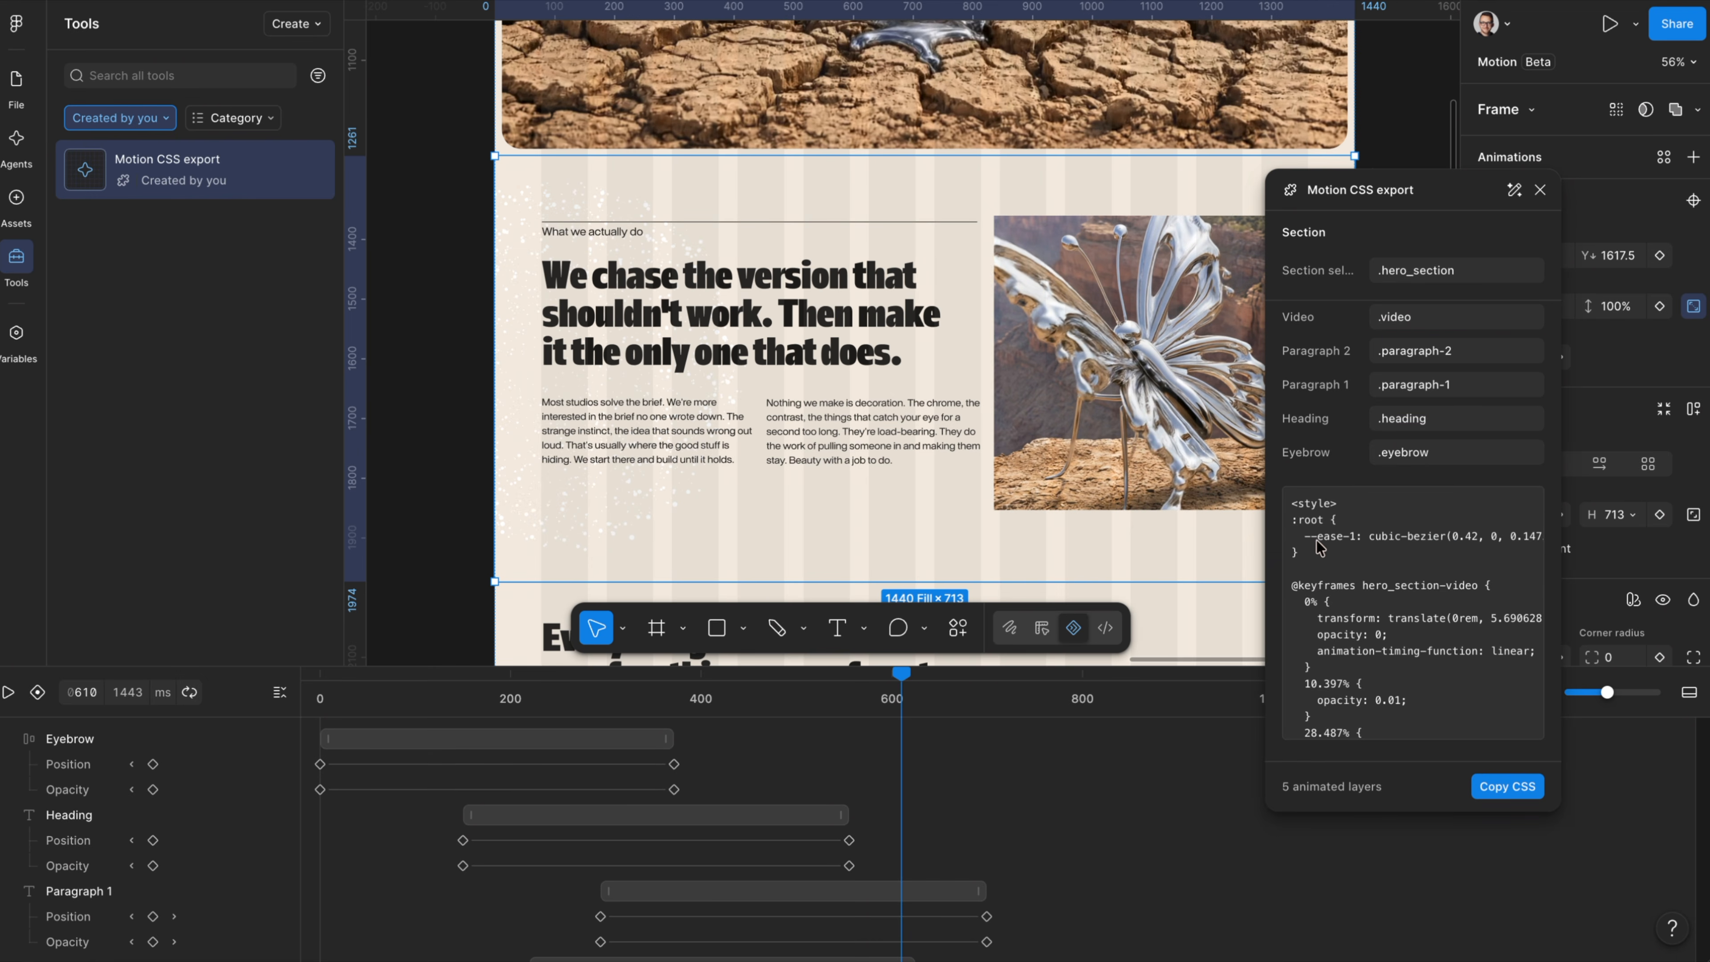
- Review the generated easing variable, keyframes and .hero_section animation rules, and copy the CSS to the clipboard
scroll(1434, 539, right, 2)
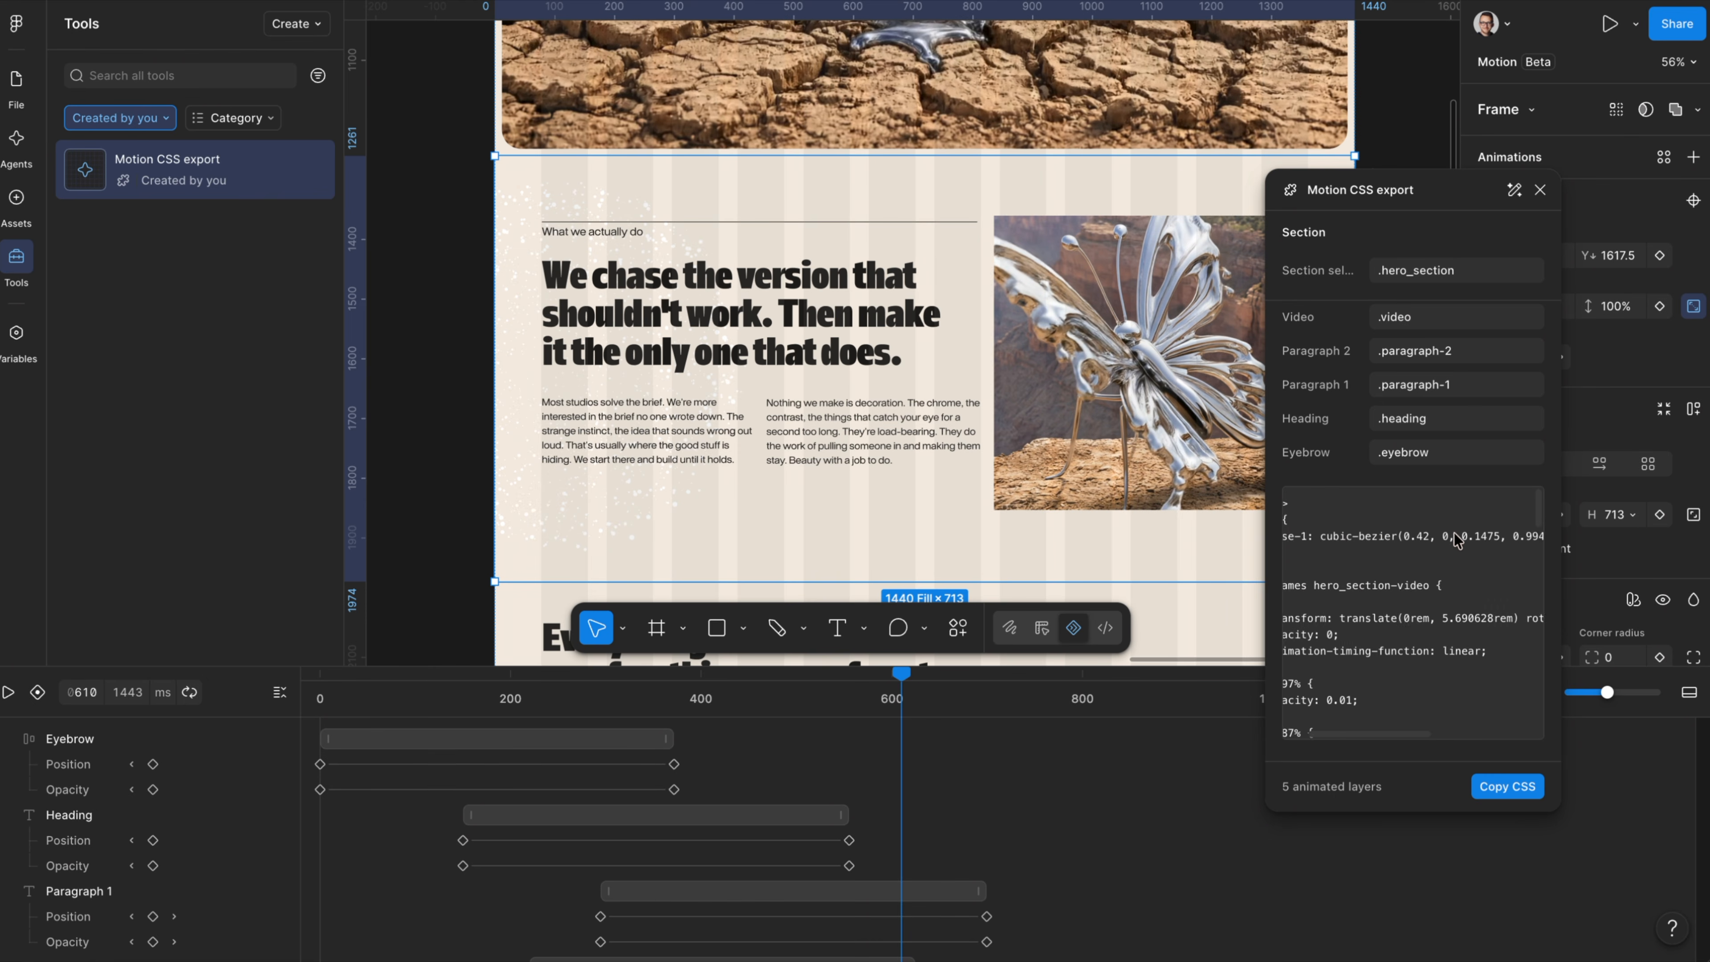
scroll(1474, 539, left, 2)
scroll(1359, 555, down, 3)
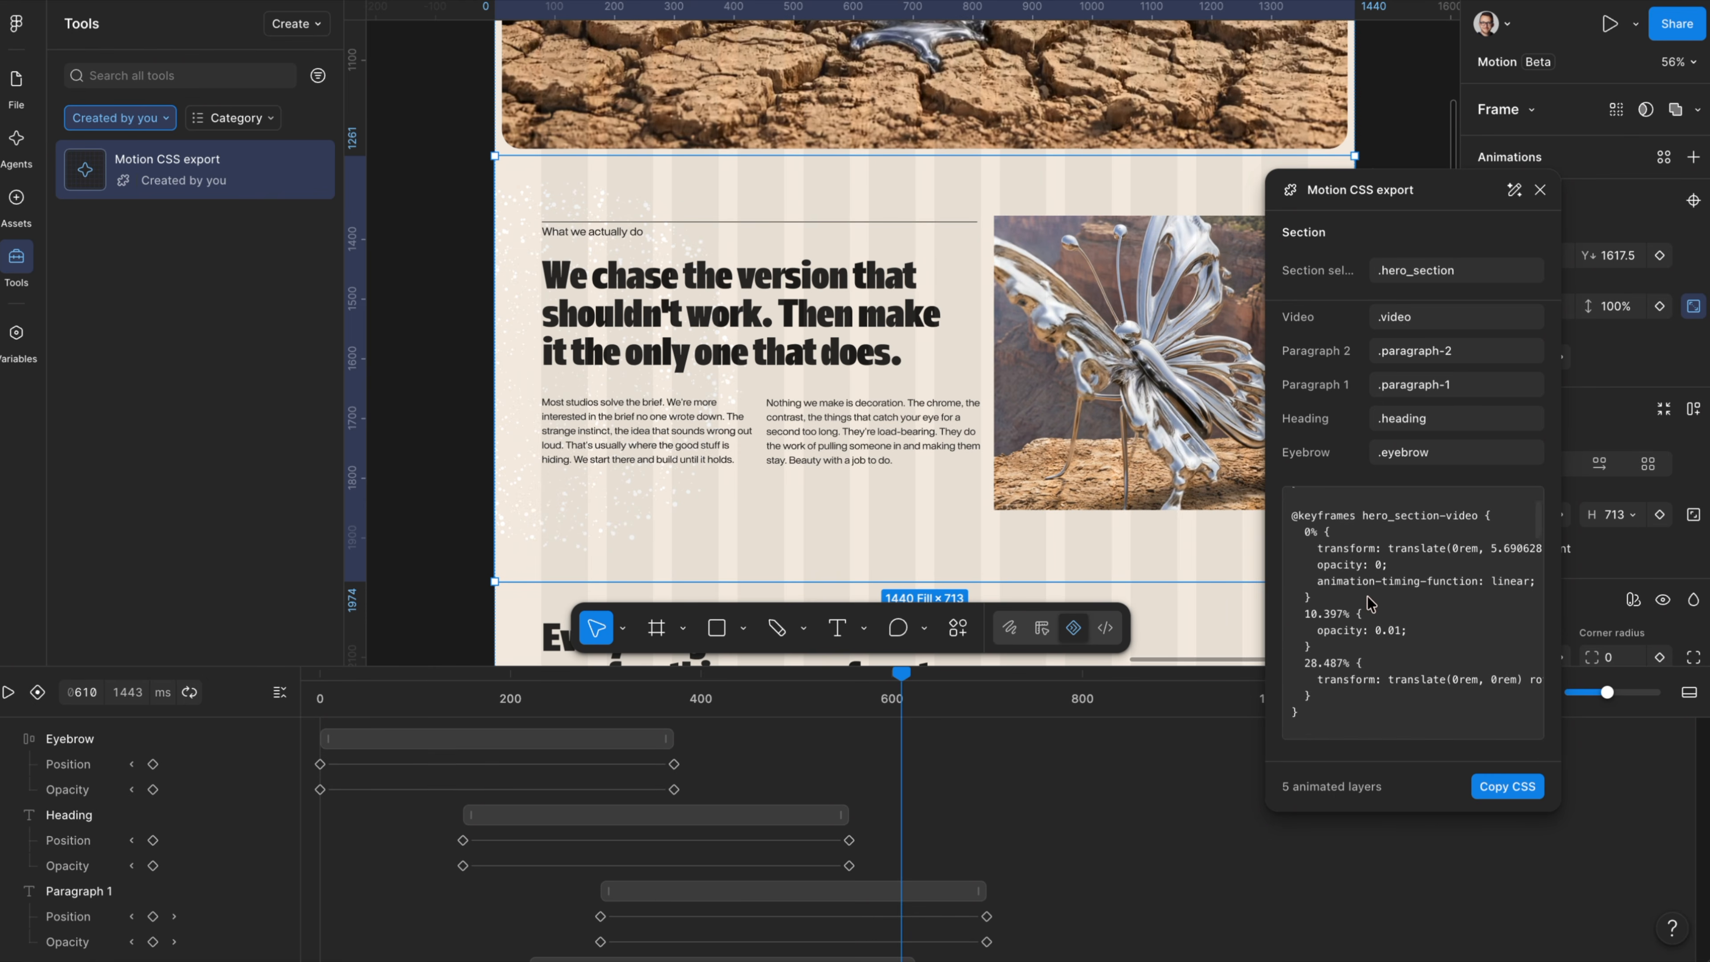
scroll(1462, 506, down, 5)
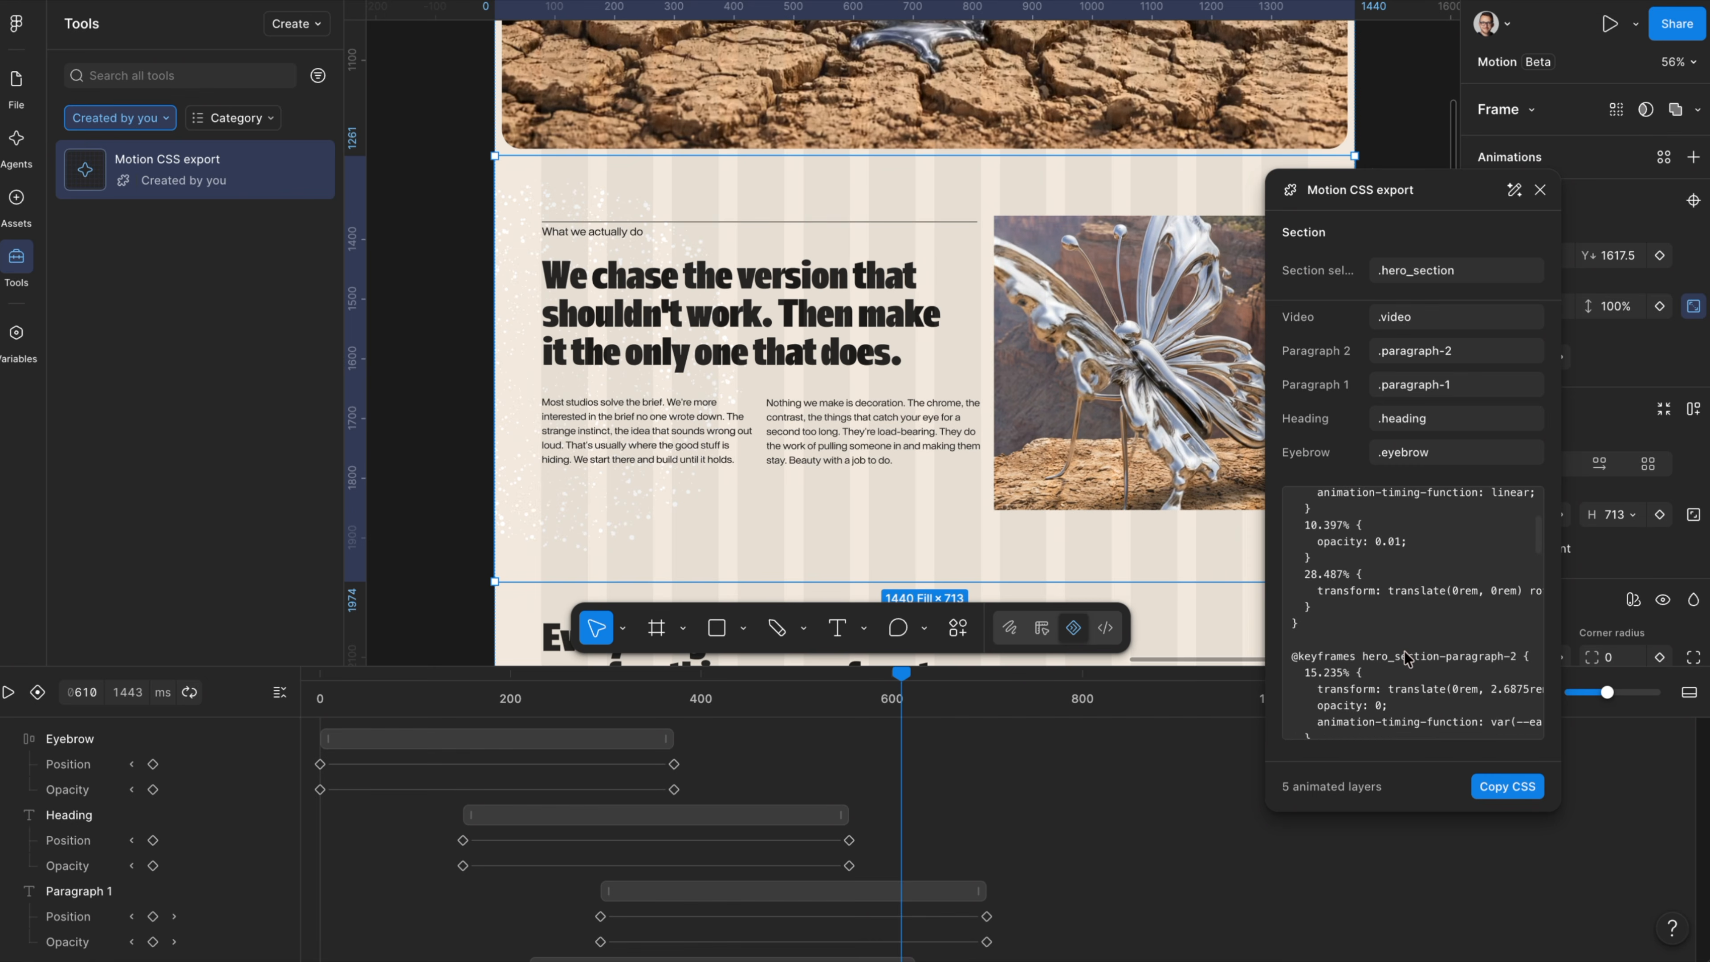
scroll(1441, 630, down, 10)
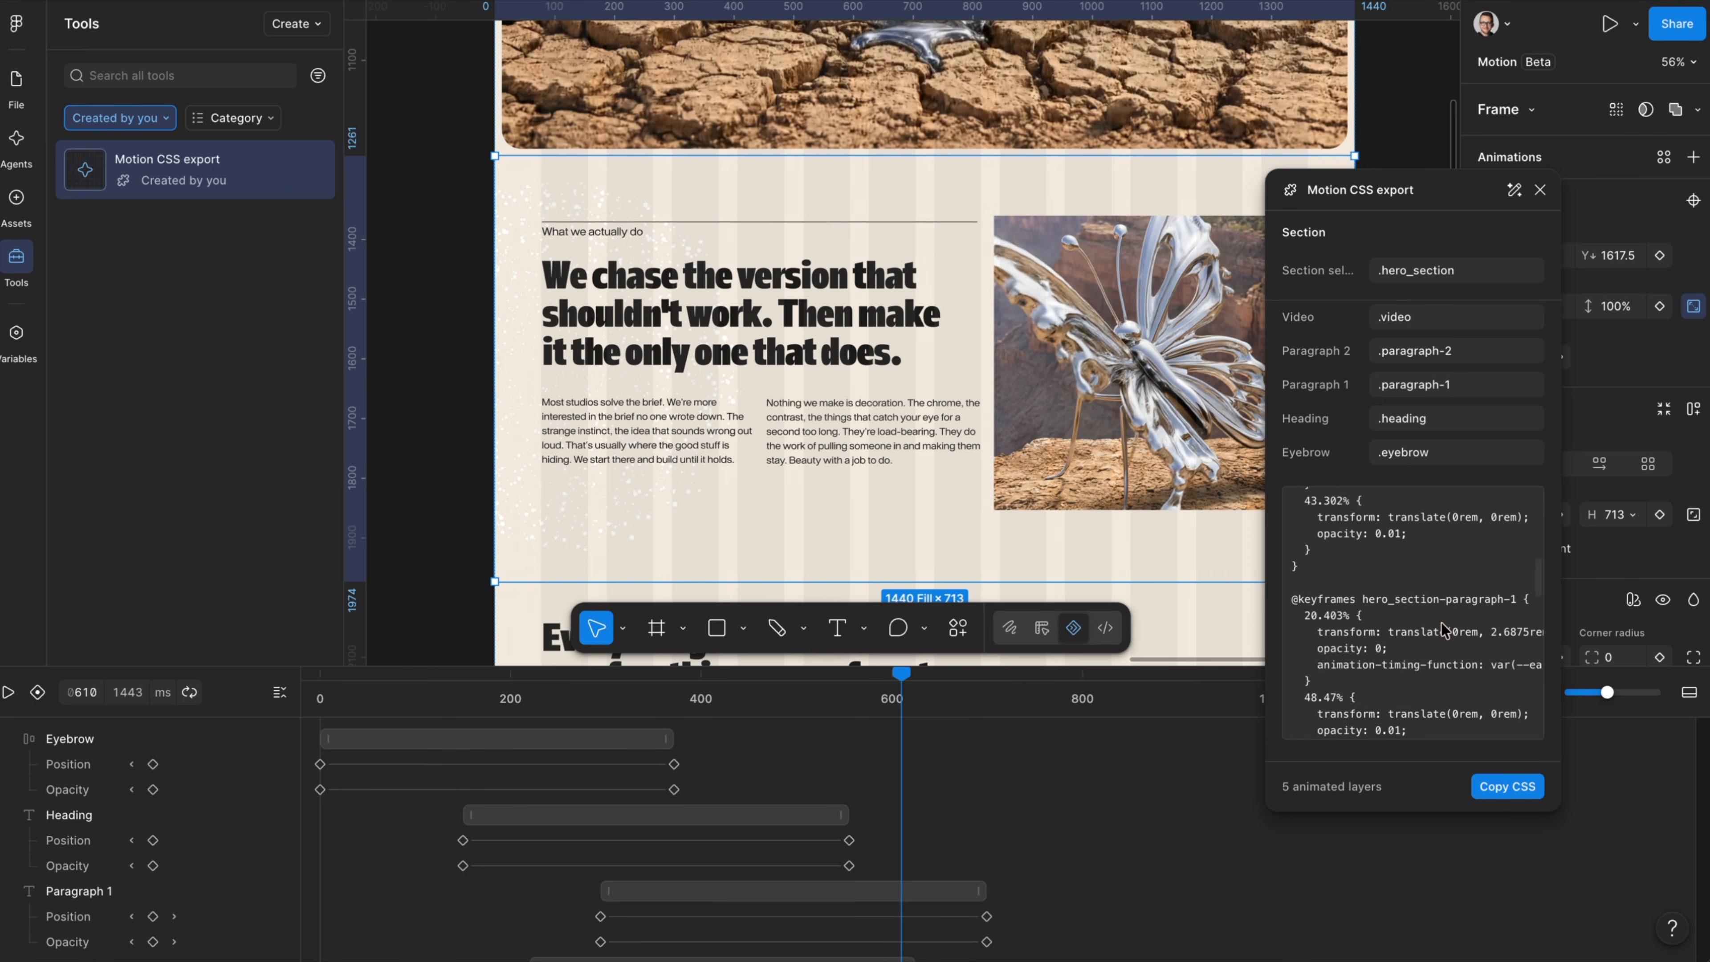
scroll(1416, 554, down, 10)
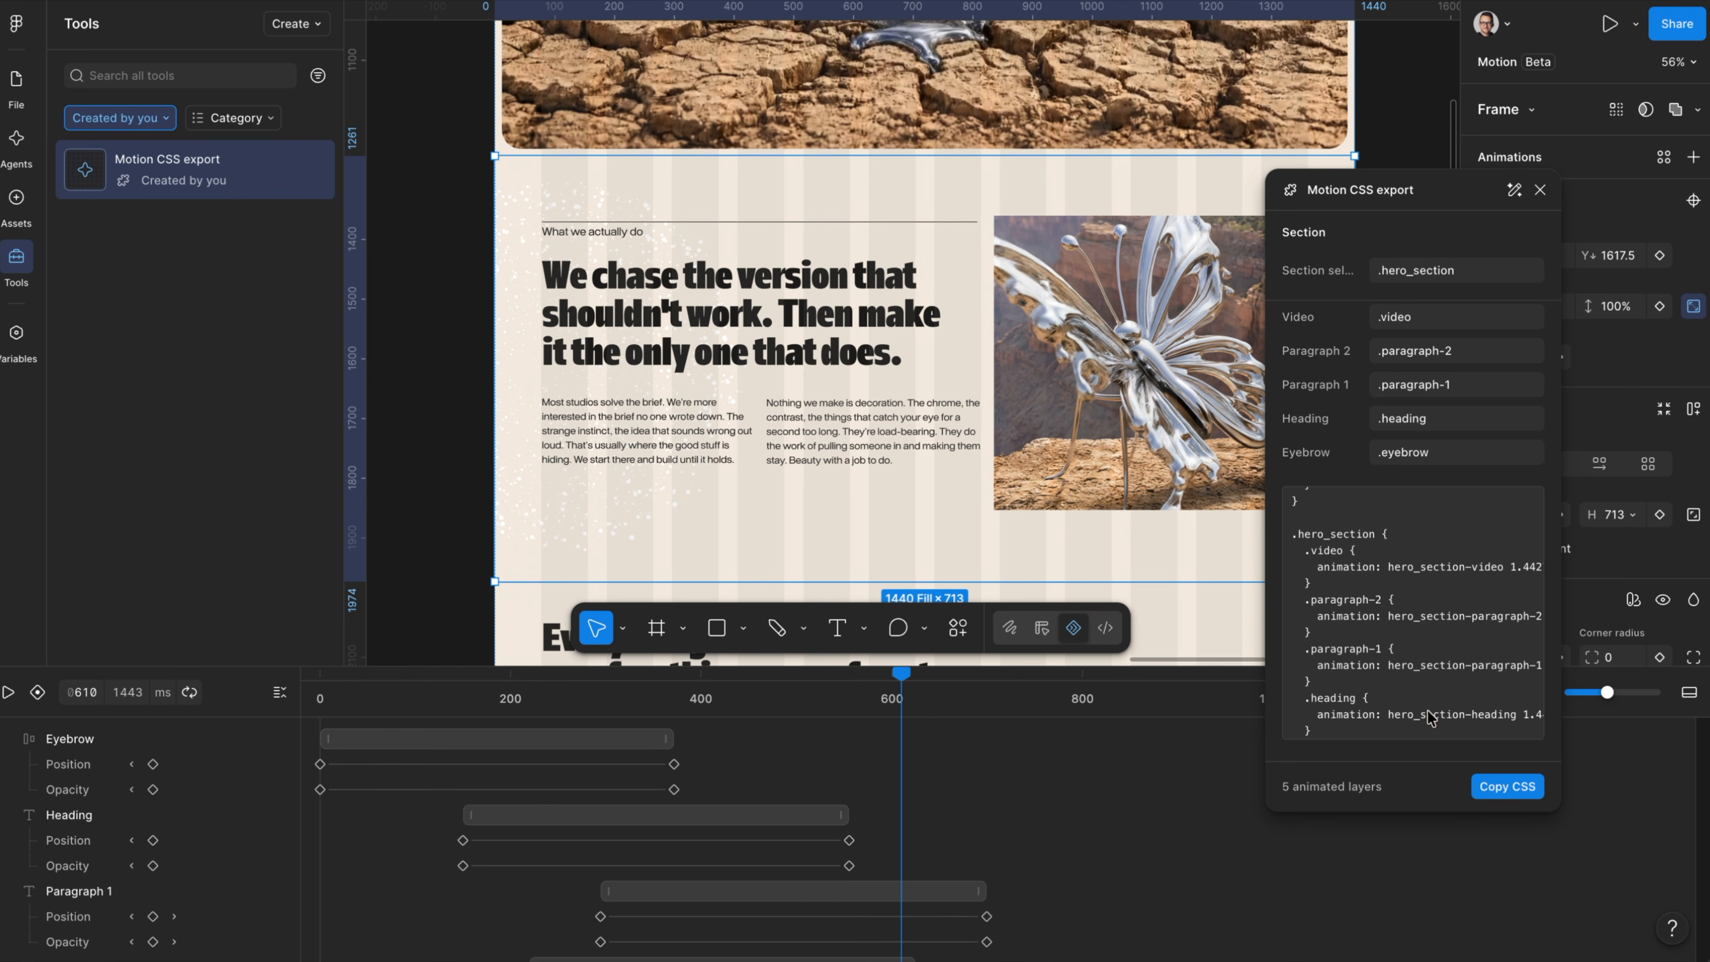
click(1509, 774)
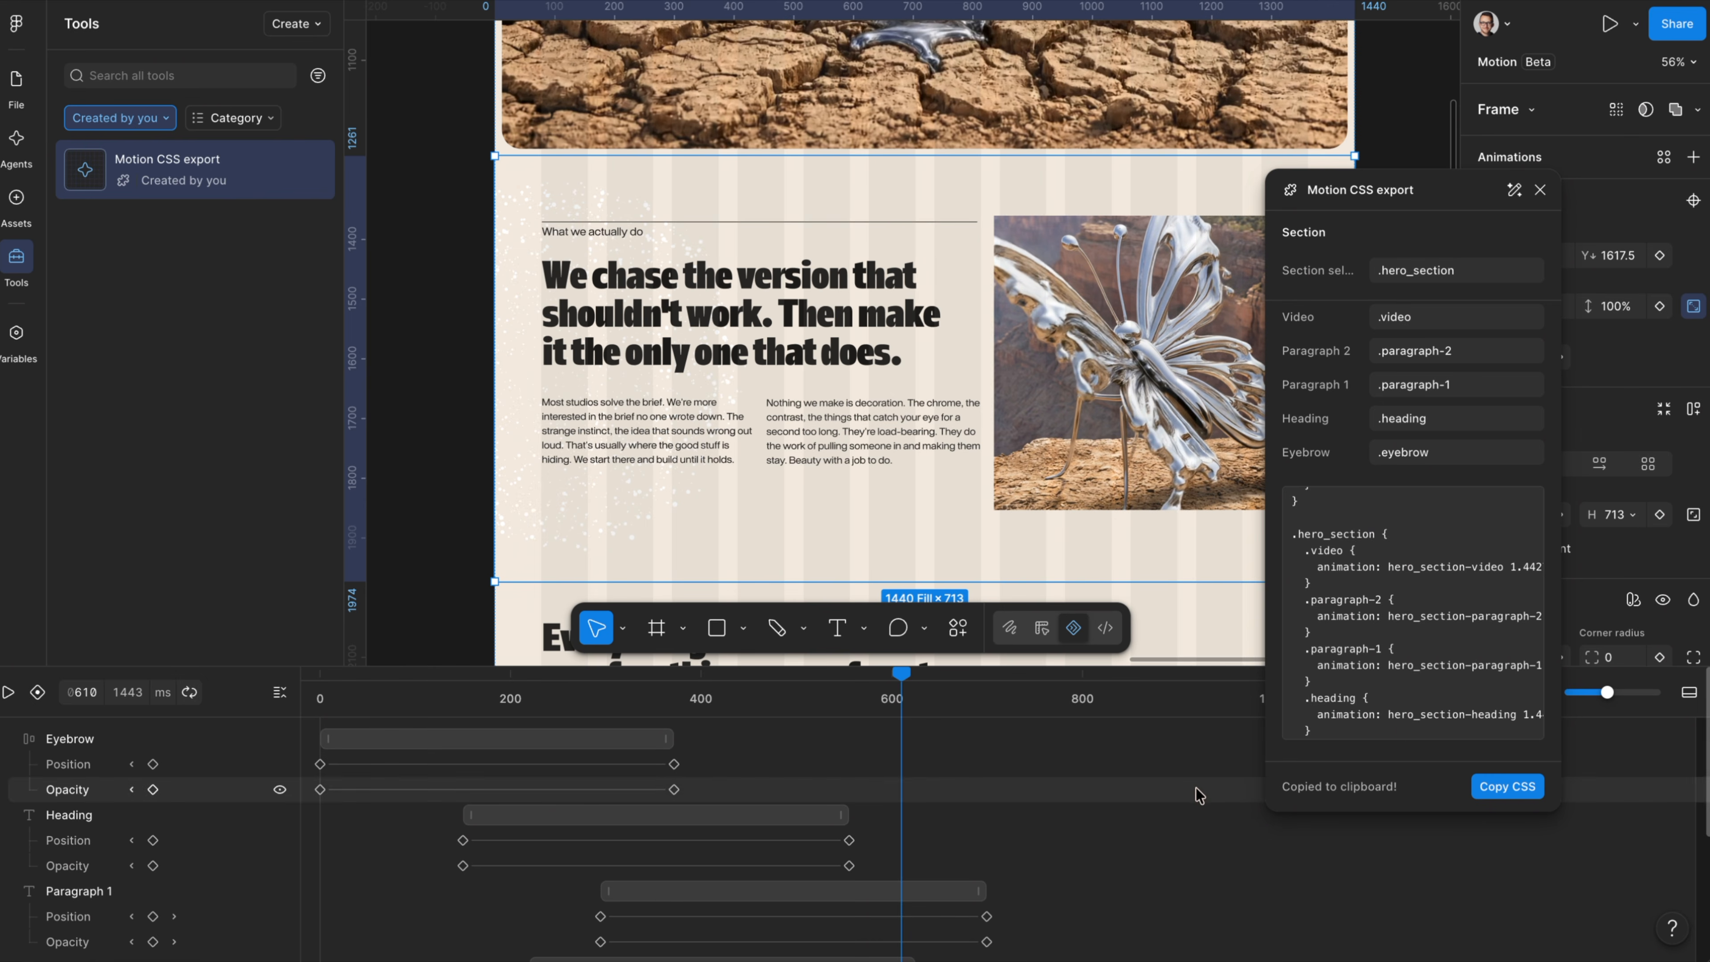
- Add Position and Opacity keyframes to the u-eyebrow-wrapper layer at 389 ms on the motion timeline
click(645, 278)
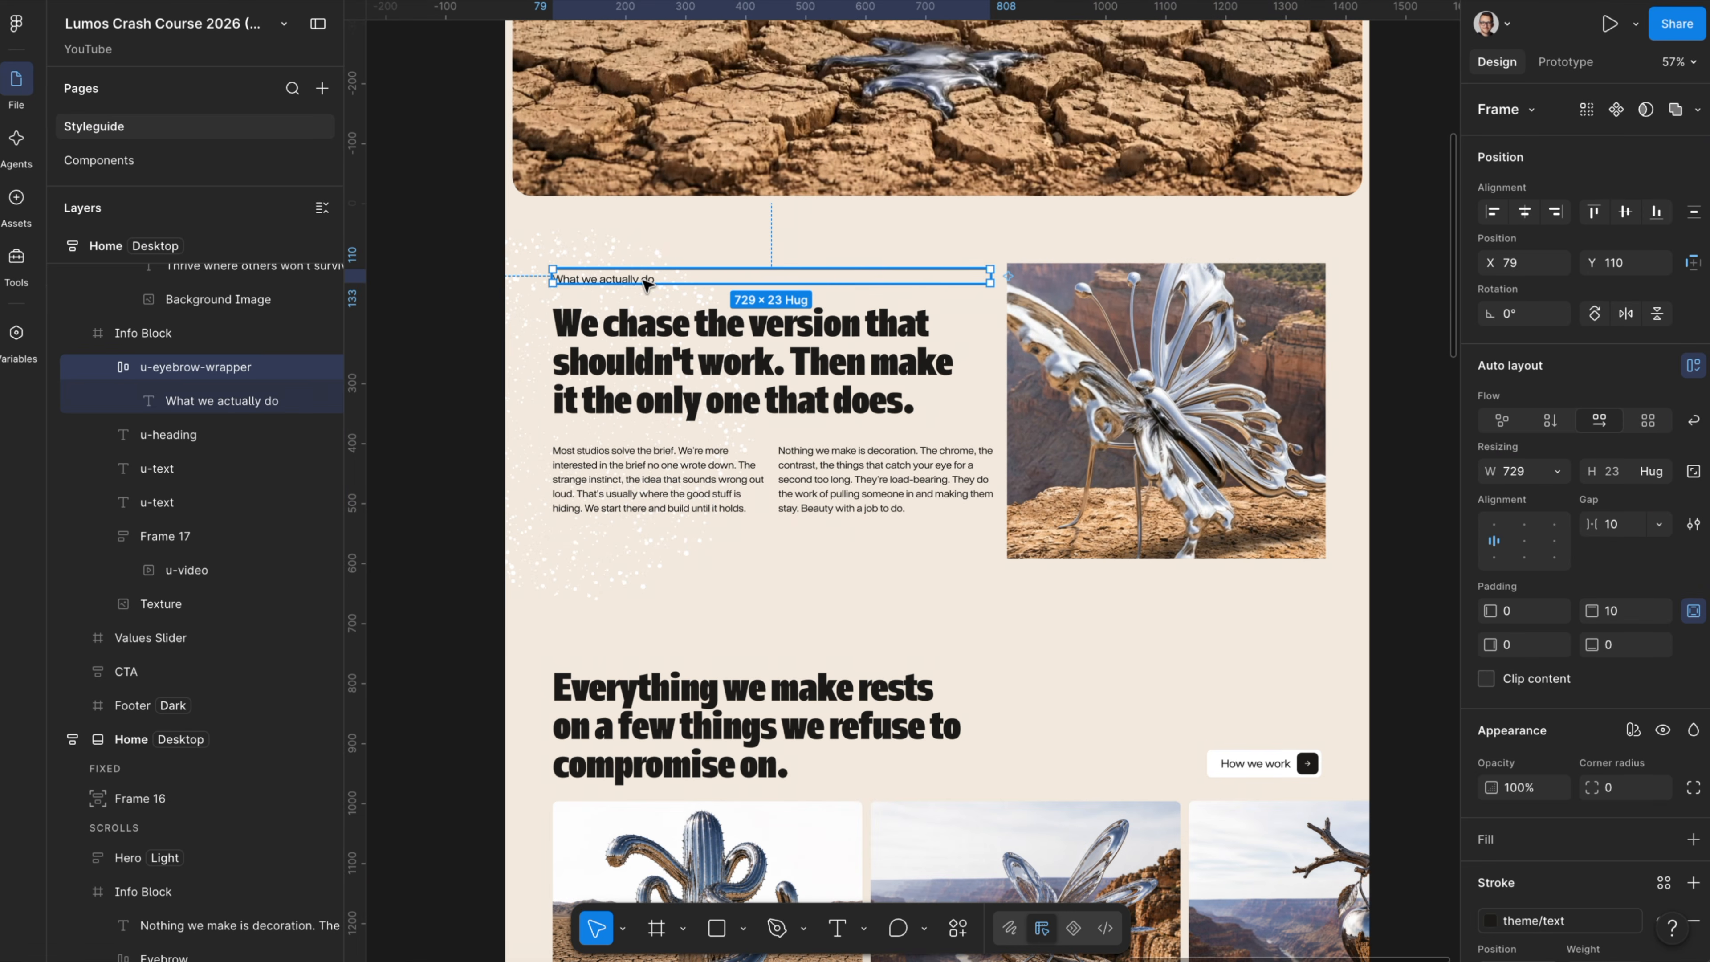
click(1075, 928)
drag(626, 698, 886, 698)
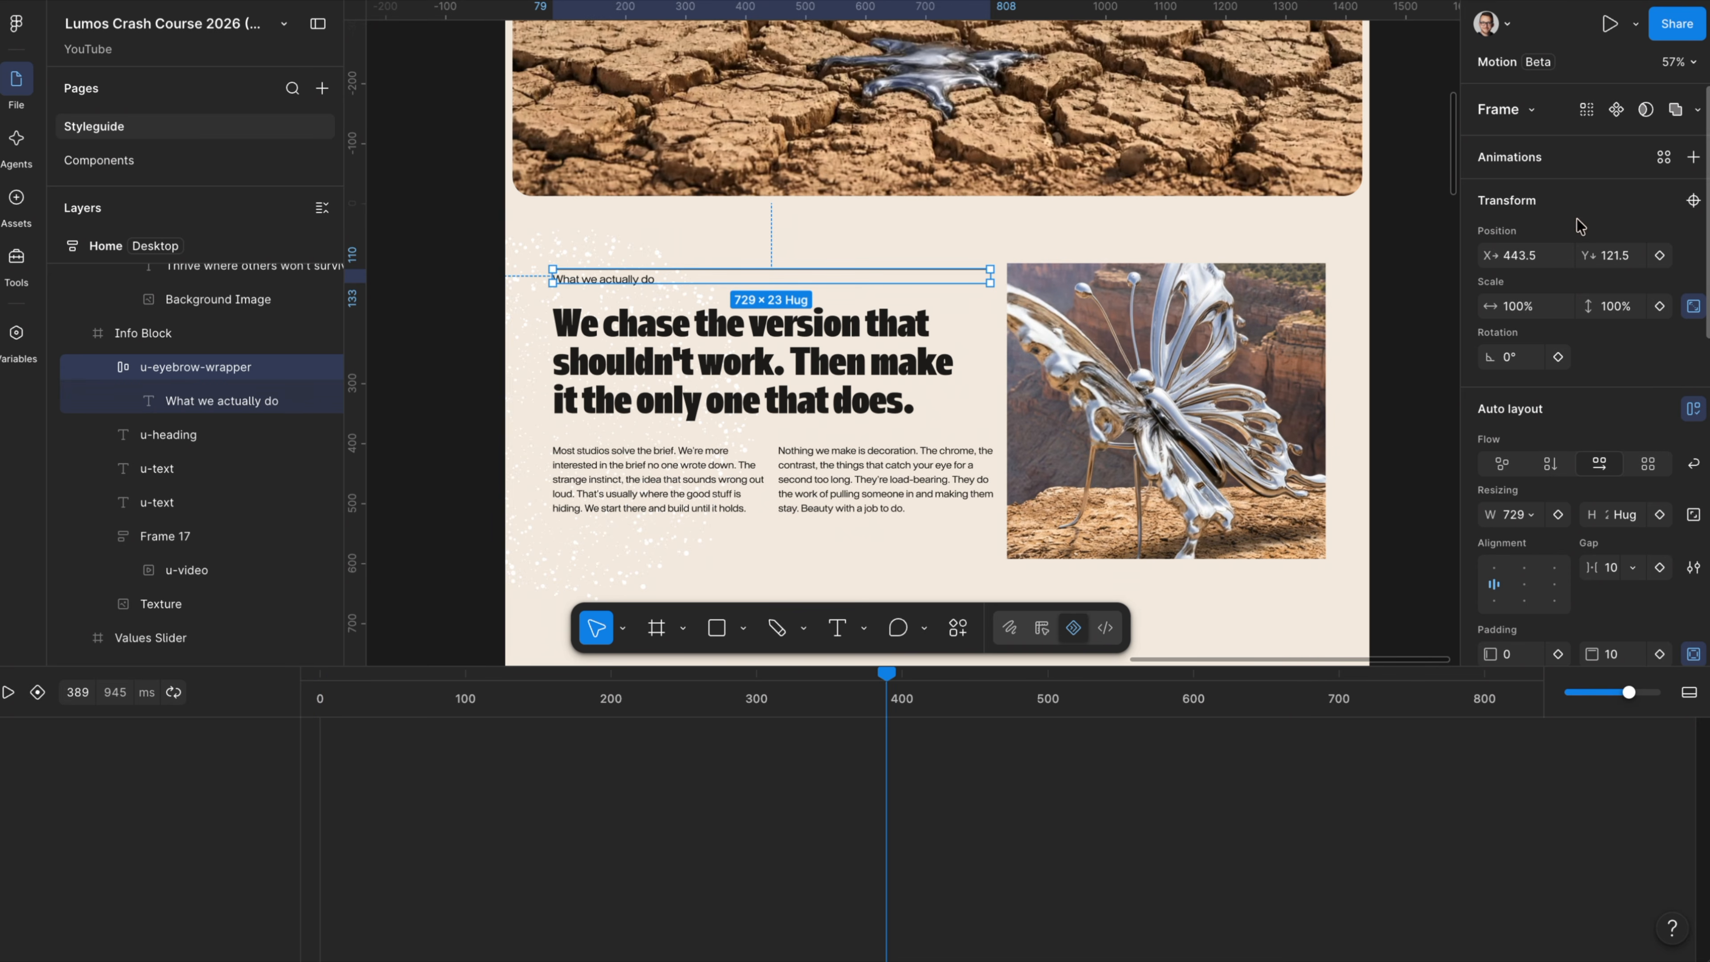
click(1659, 254)
scroll(1602, 404, down, 6)
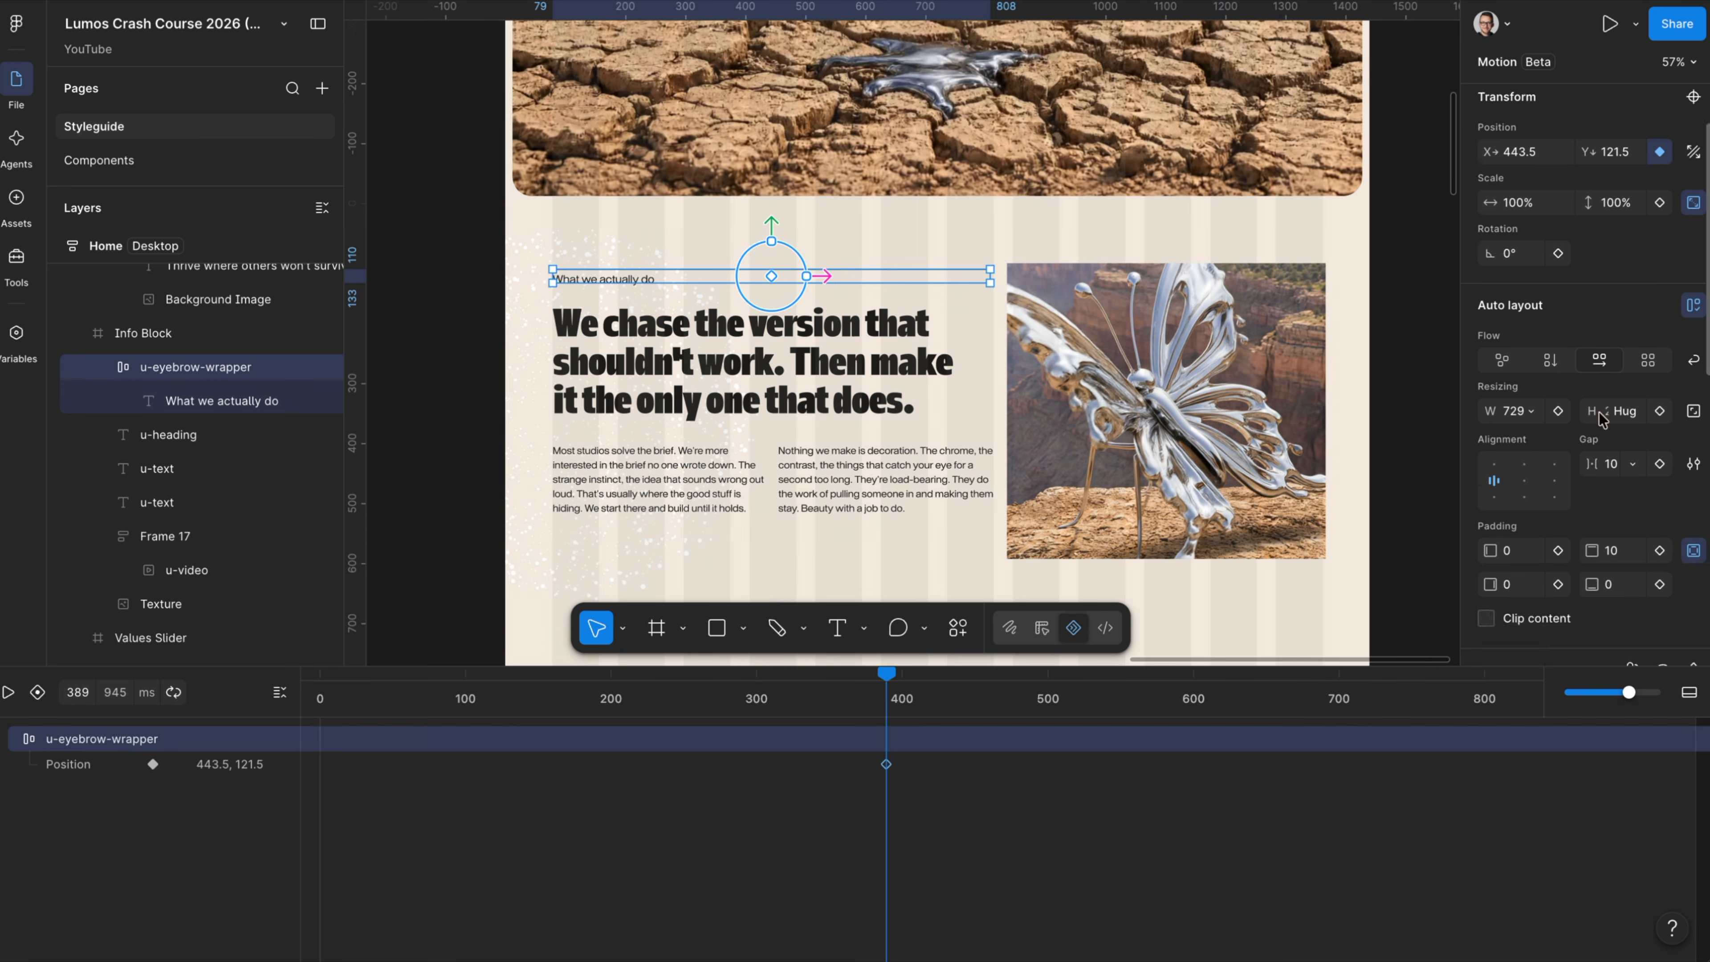
click(1558, 423)
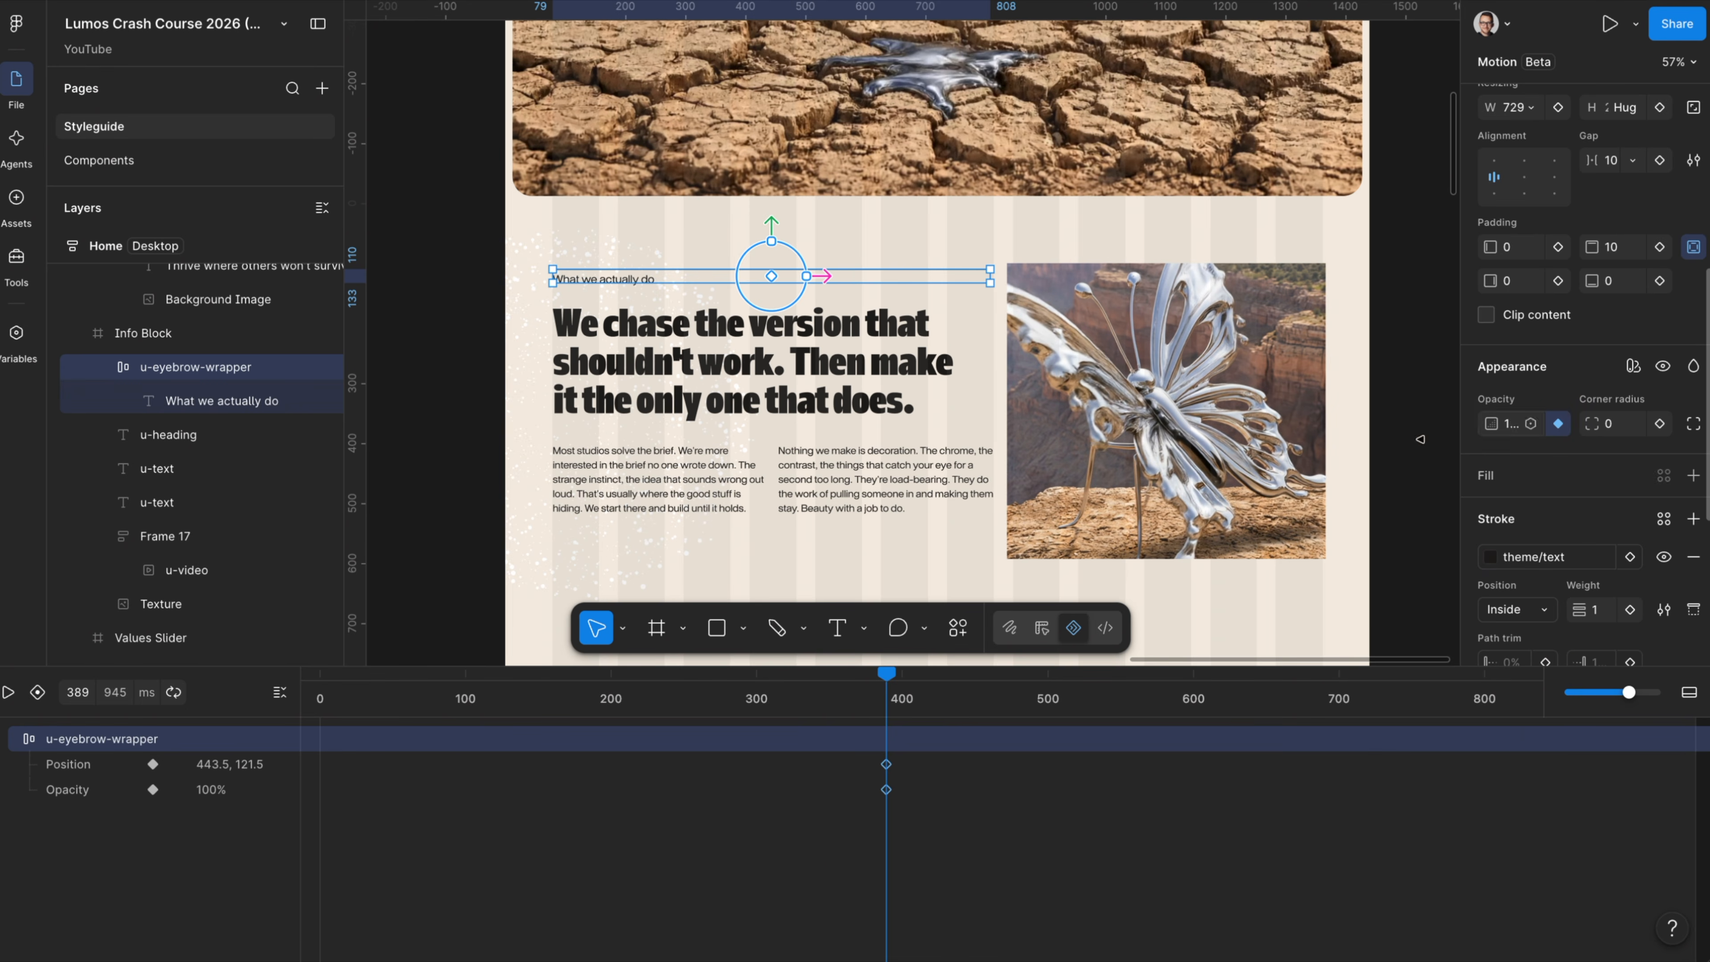
- Set the eyebrow's opacity to 0% at 0 ms so it fades in
drag(364, 701, 258, 699)
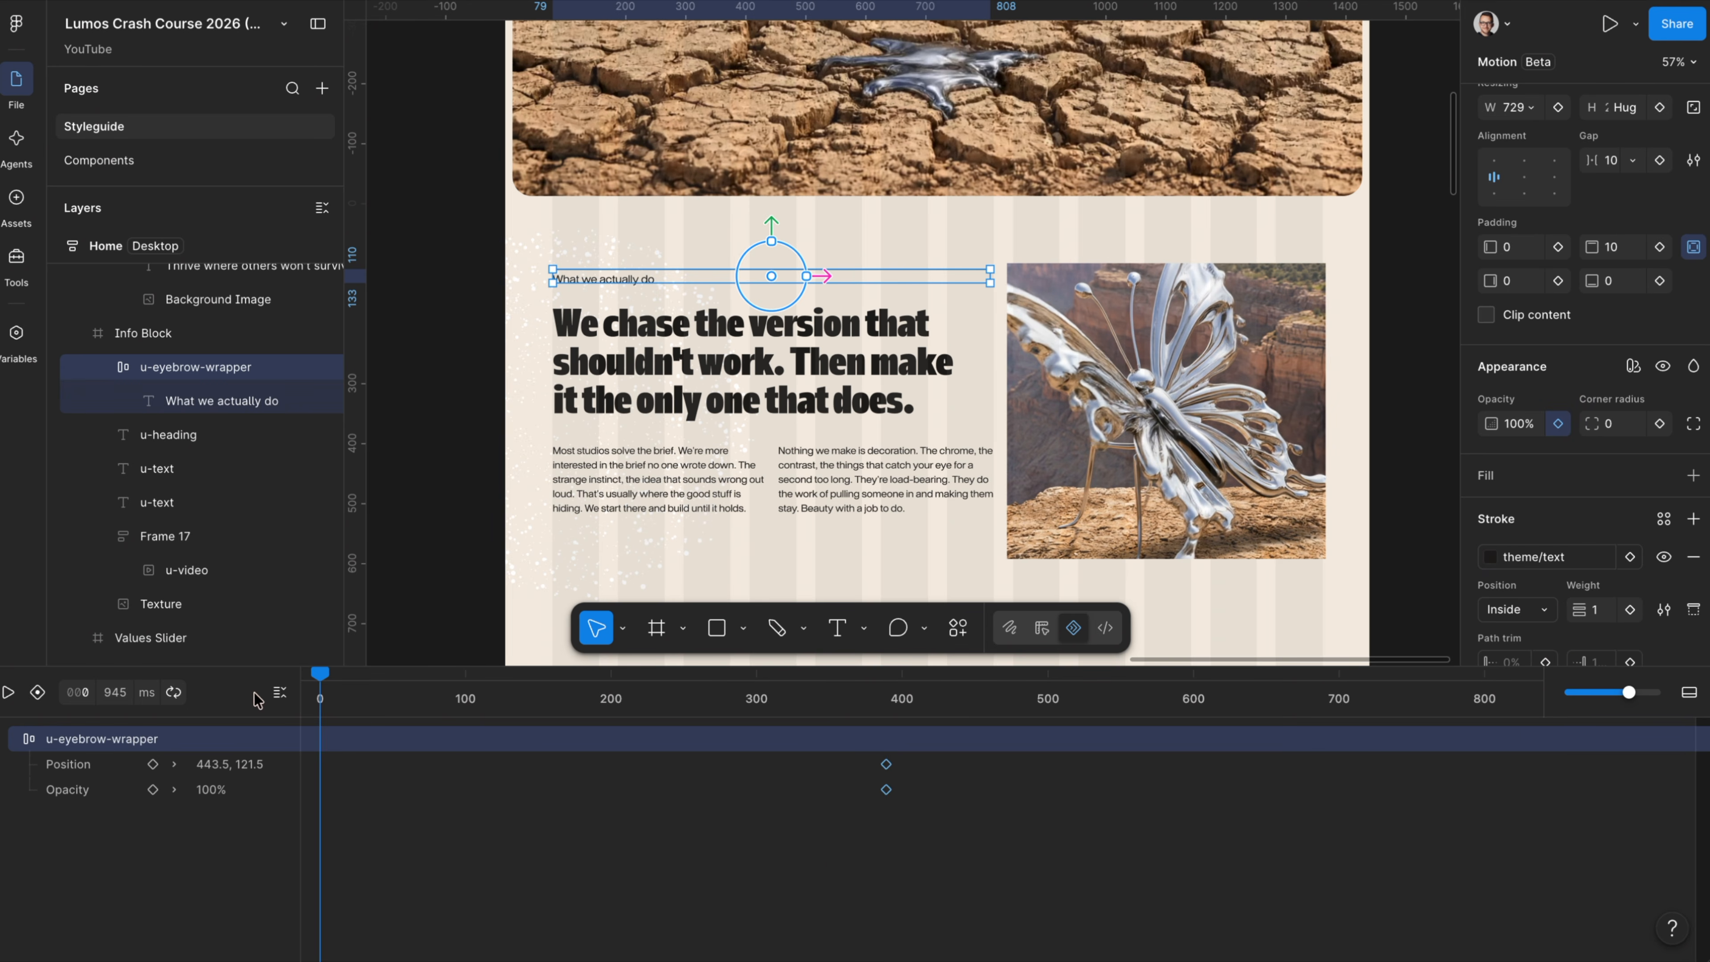
click(1510, 426)
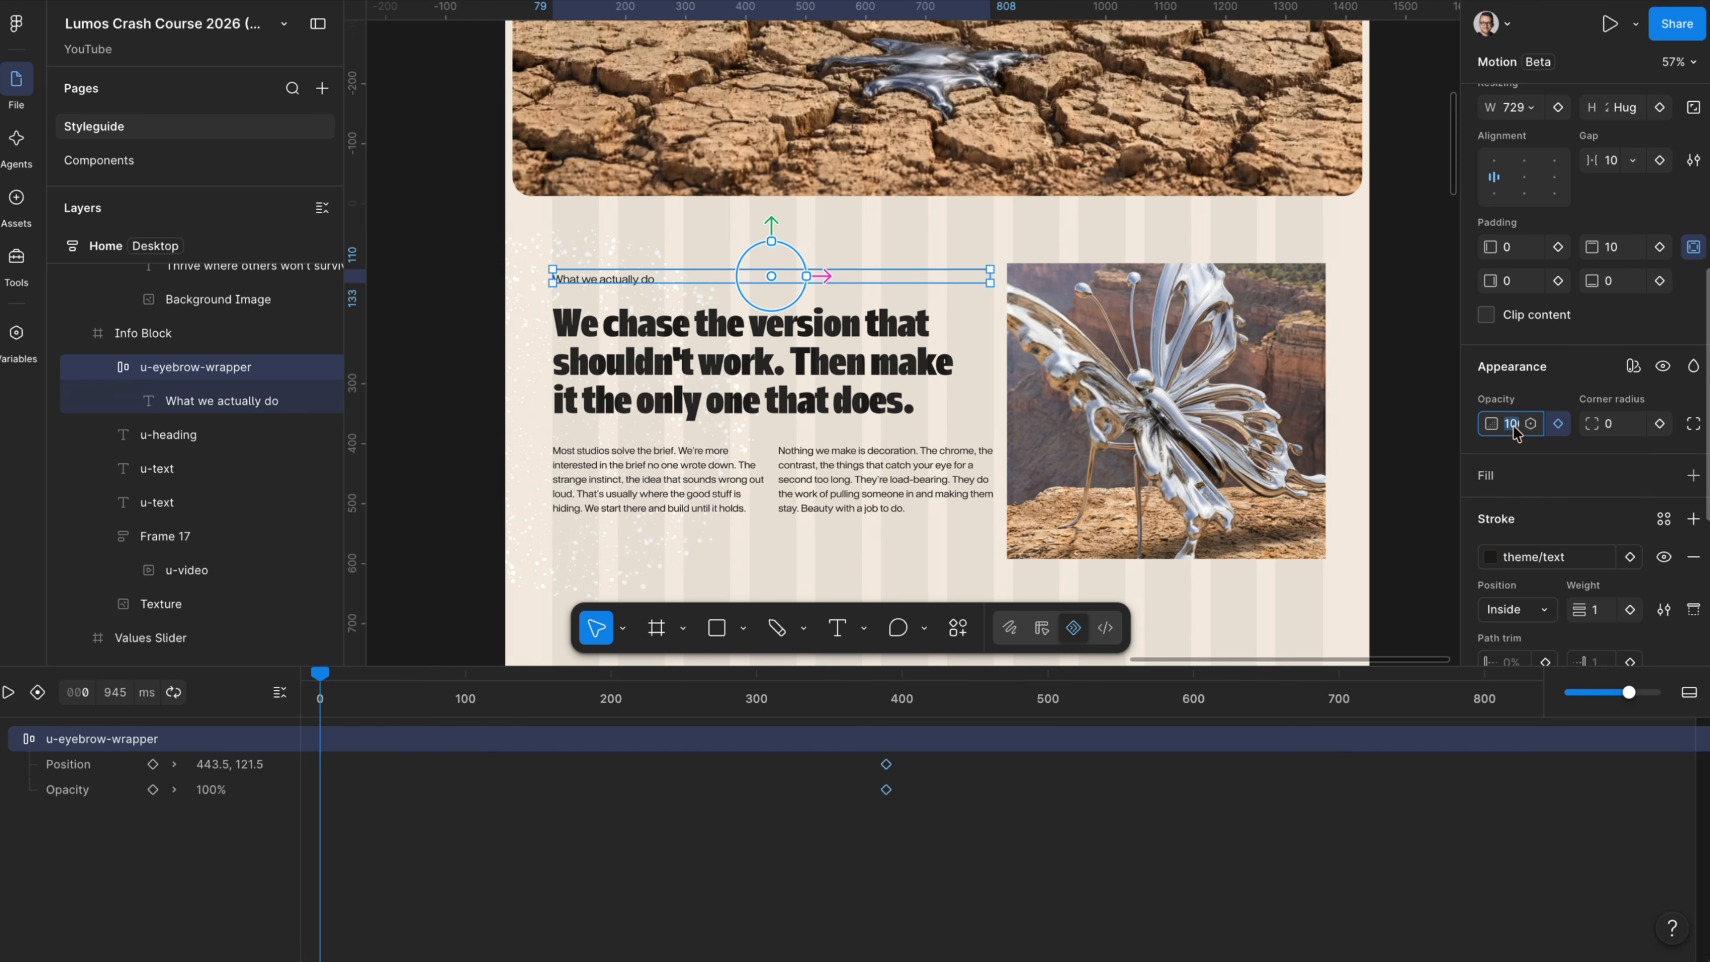
text(0)
key(Return)
- Move the eyebrow down to Y 177.5 at 0 ms and play the animation to preview it
scroll(1549, 405, up, 6)
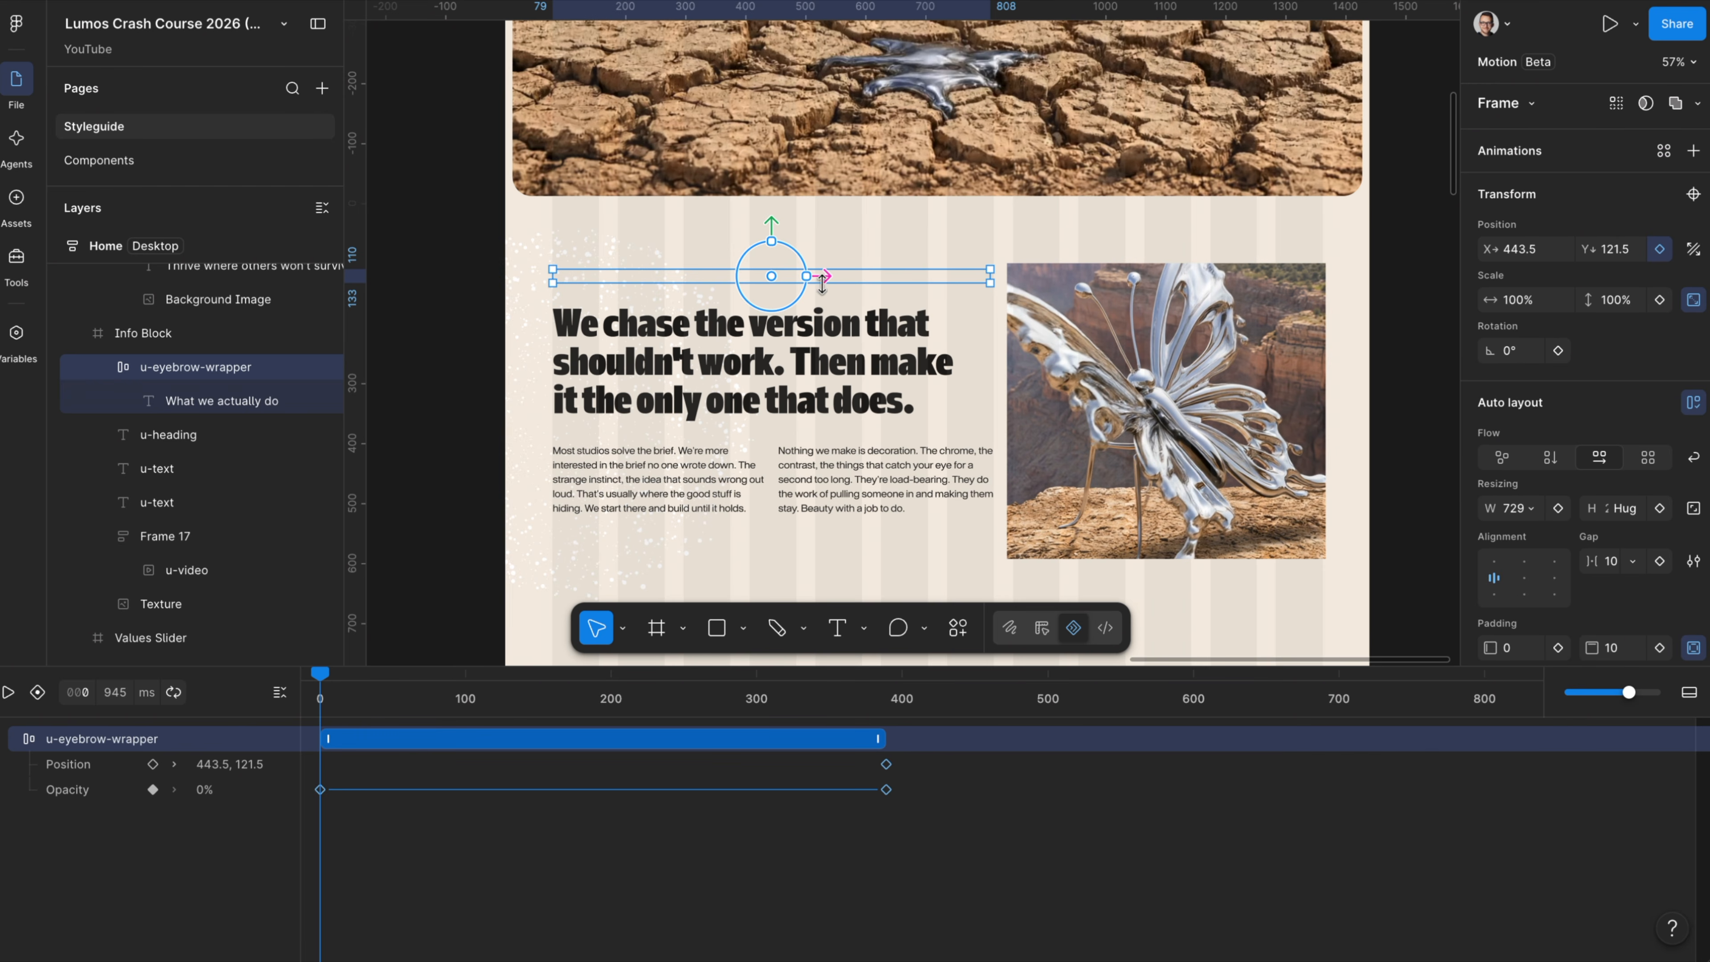
drag(875, 276, 878, 315)
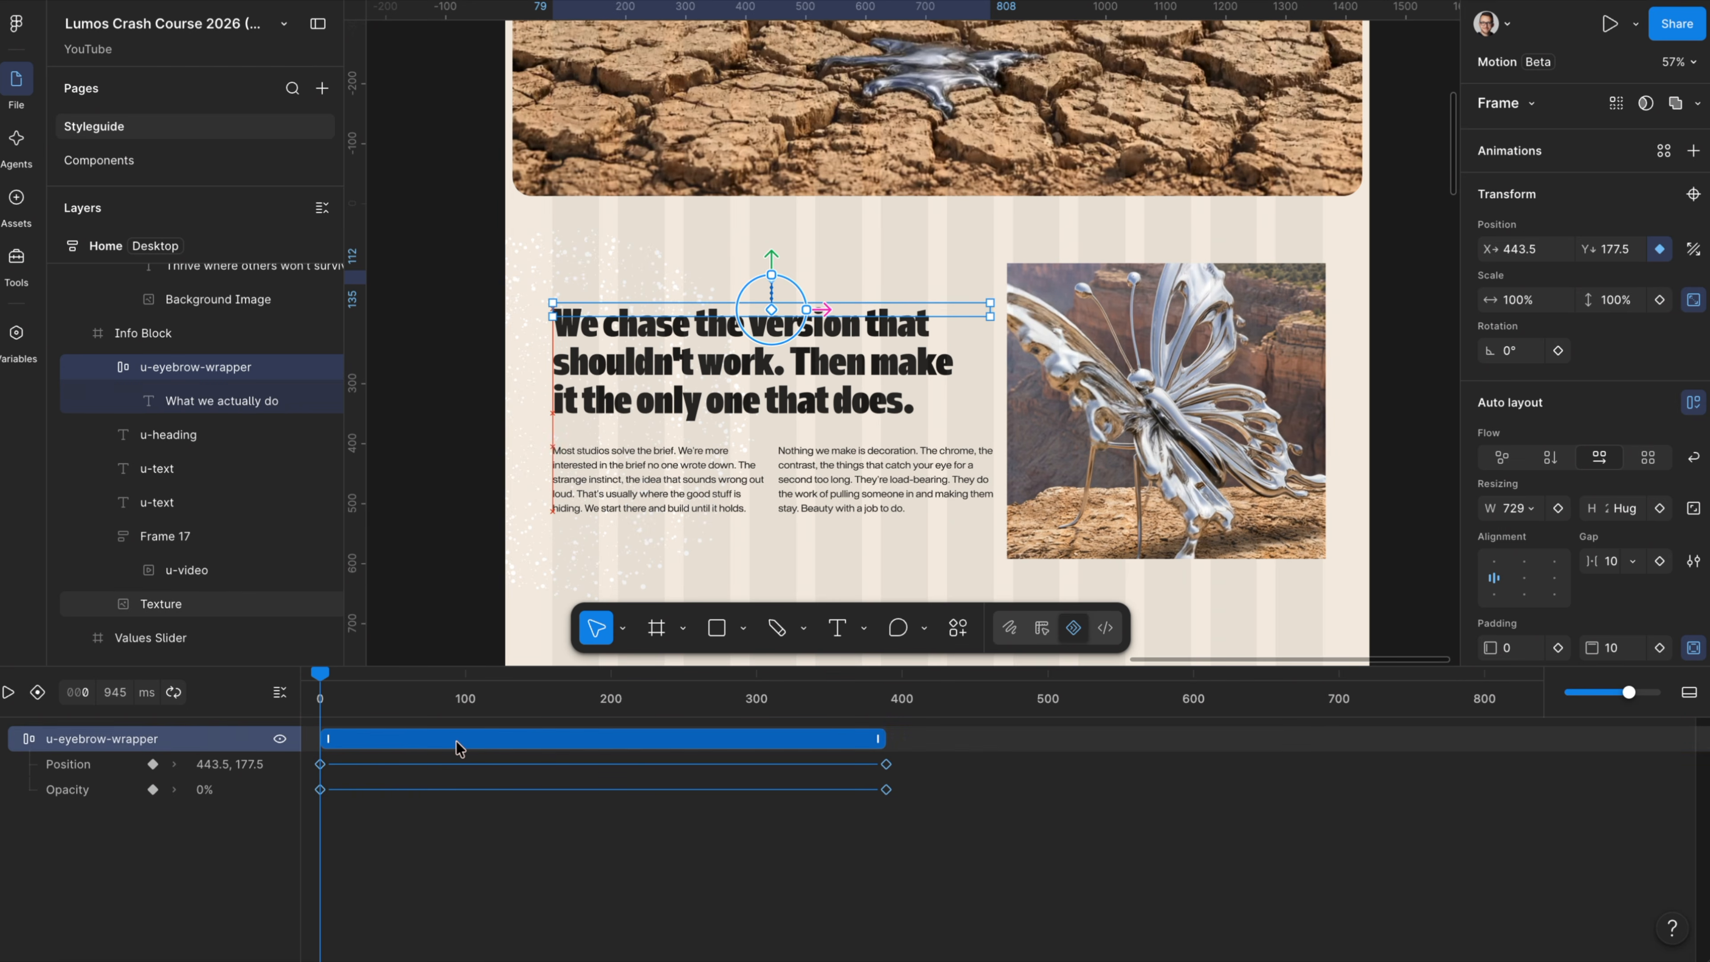
key(space)
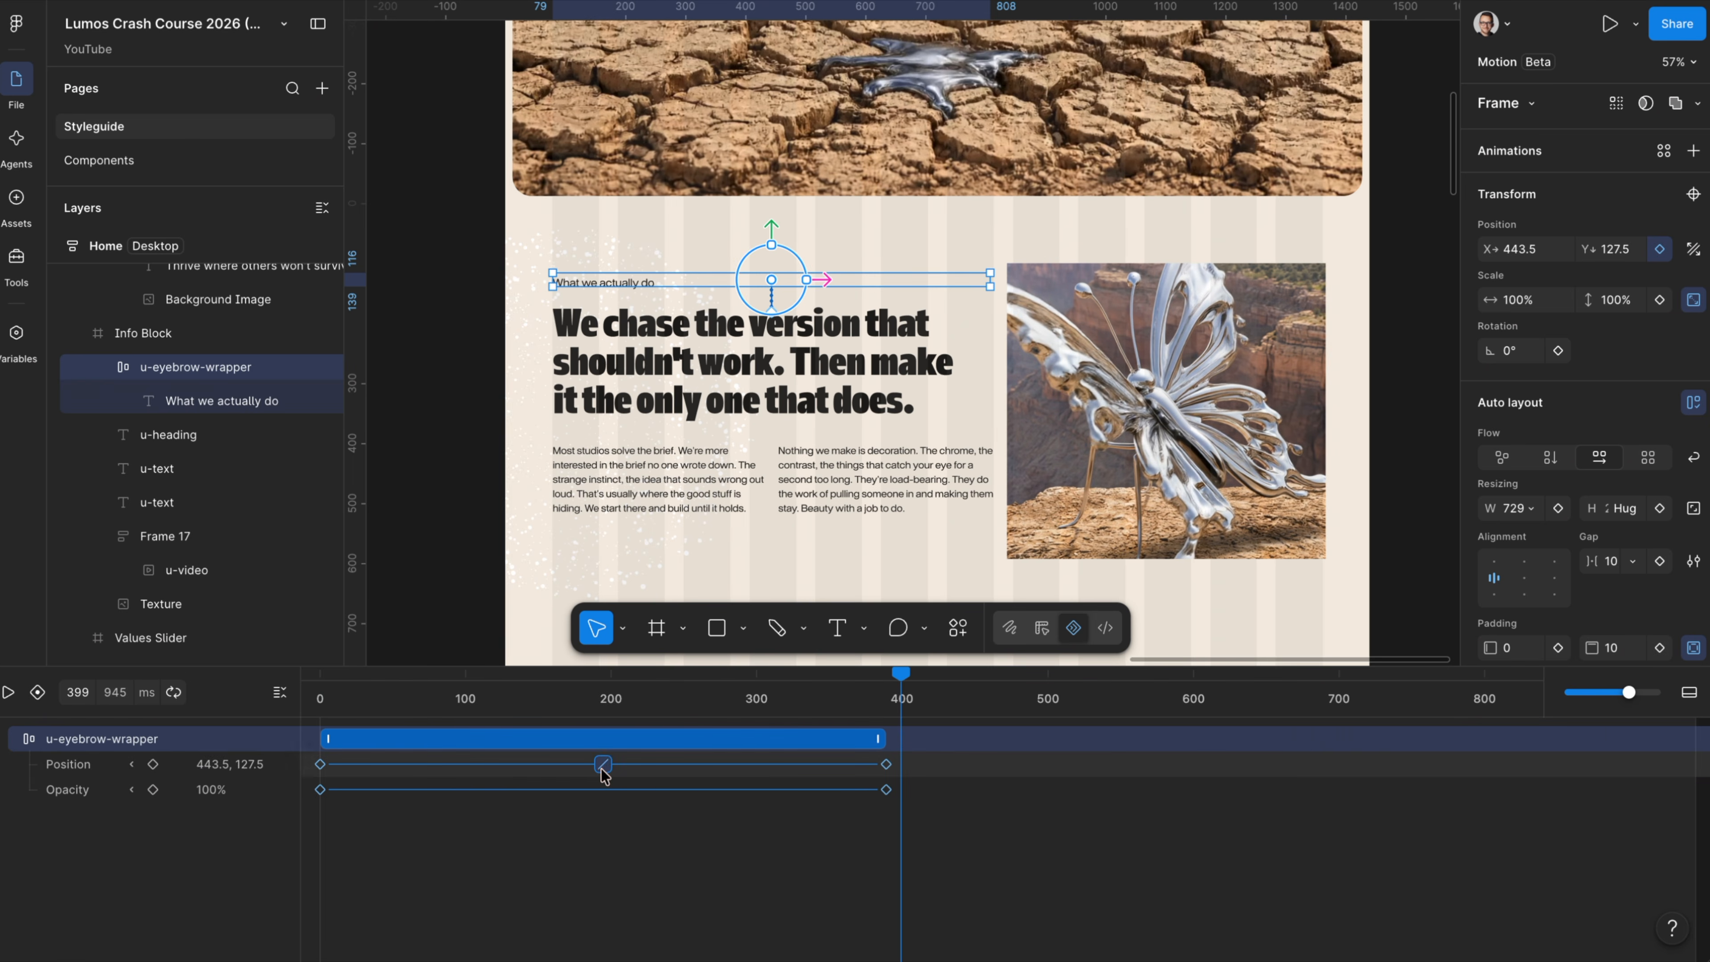
- Give the eyebrow's Position animation a custom bezier easing of 0.42, 0, 0.19, 1.01 and copy the curve values
click(604, 765)
click(1569, 199)
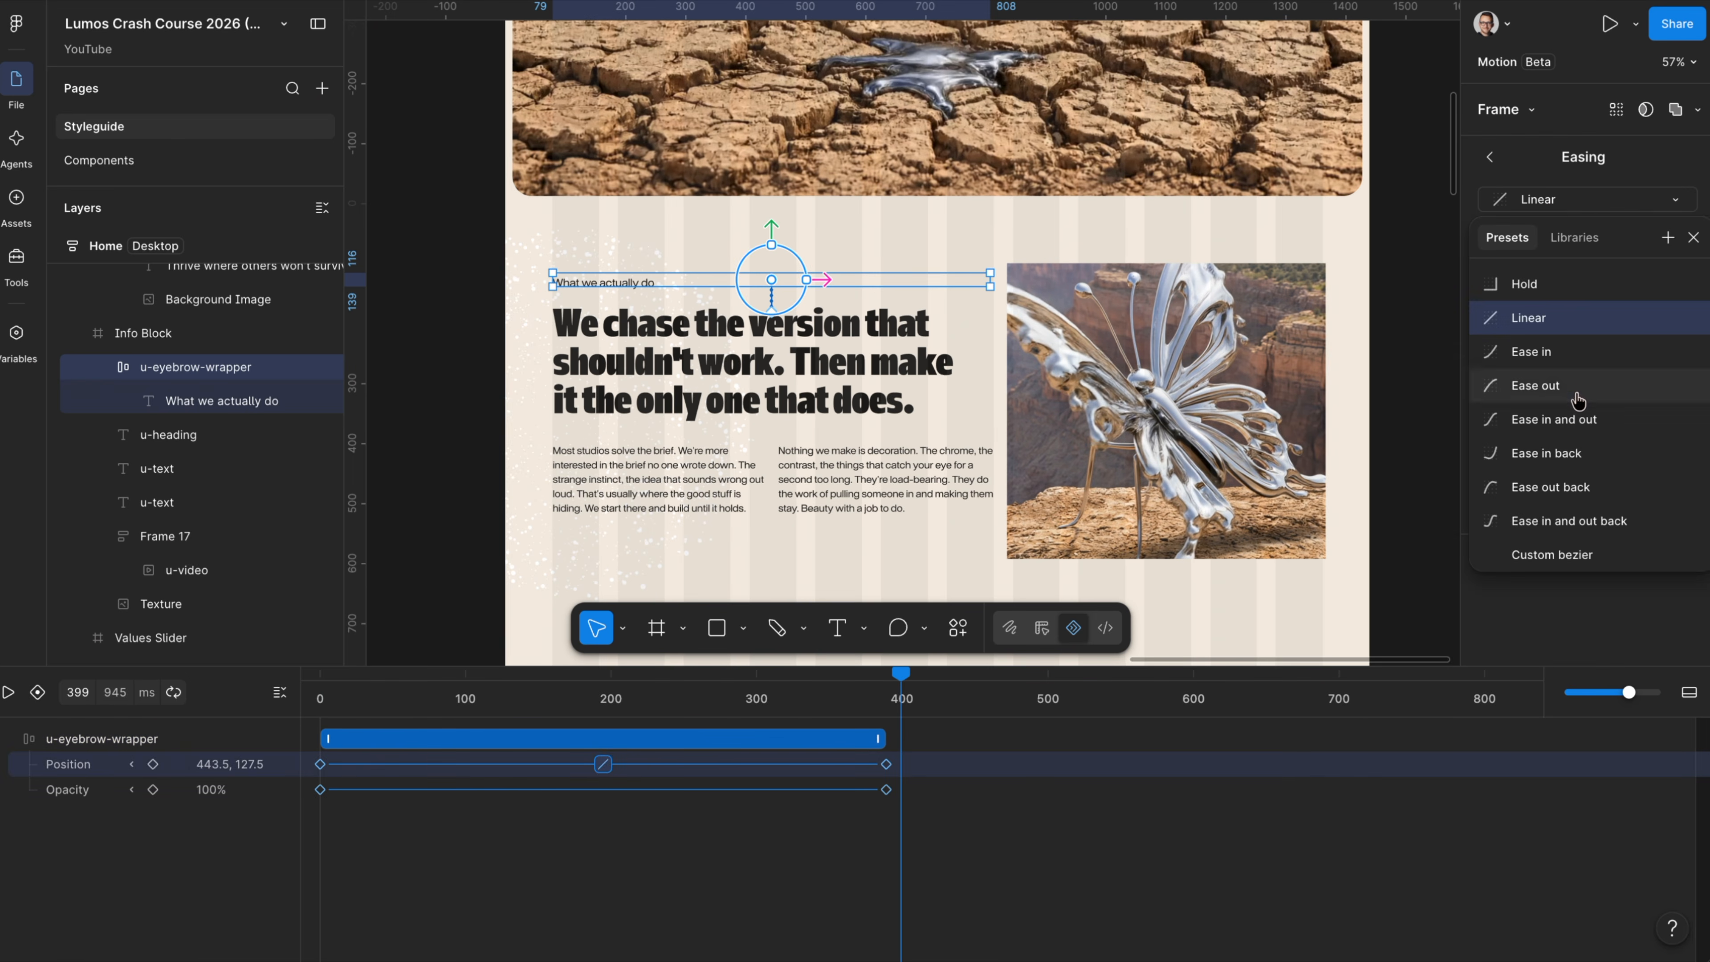
click(1562, 422)
drag(1598, 304, 1549, 302)
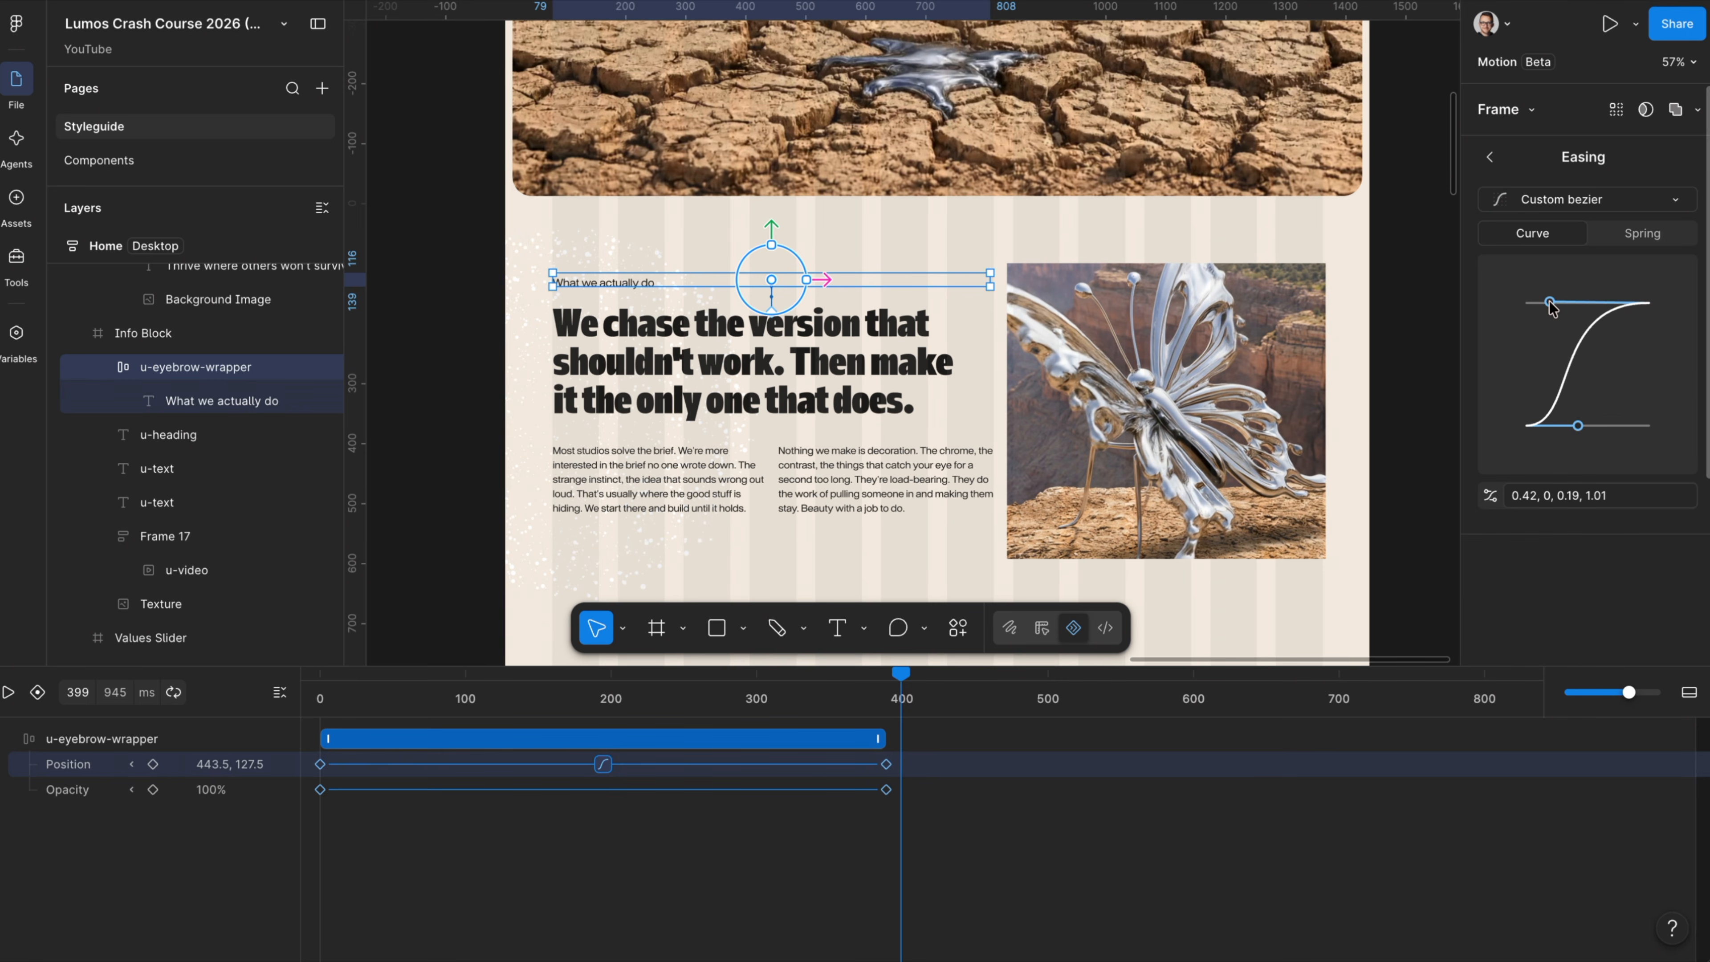
click(1614, 493)
key(ctrl+c)
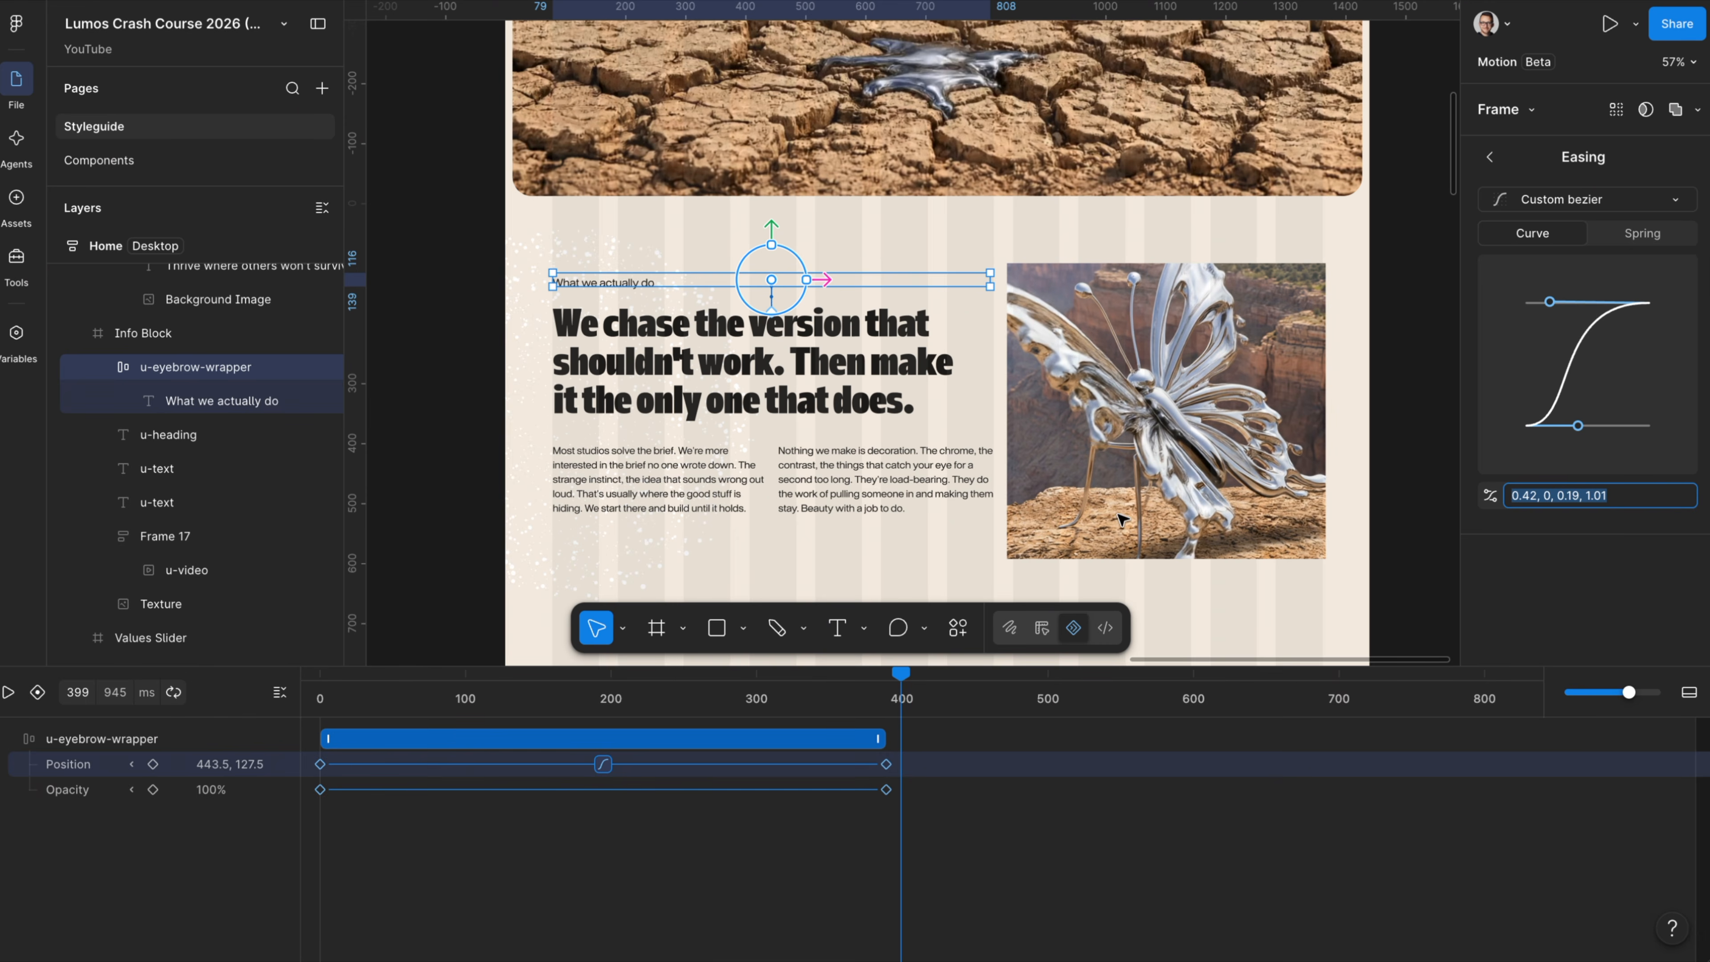
- Apply the copied easing values 0.42, 0, 0.19, 1.01 to the eyebrow's Opacity animation
click(603, 789)
click(1619, 498)
key(ctrl+v)
key(Return)
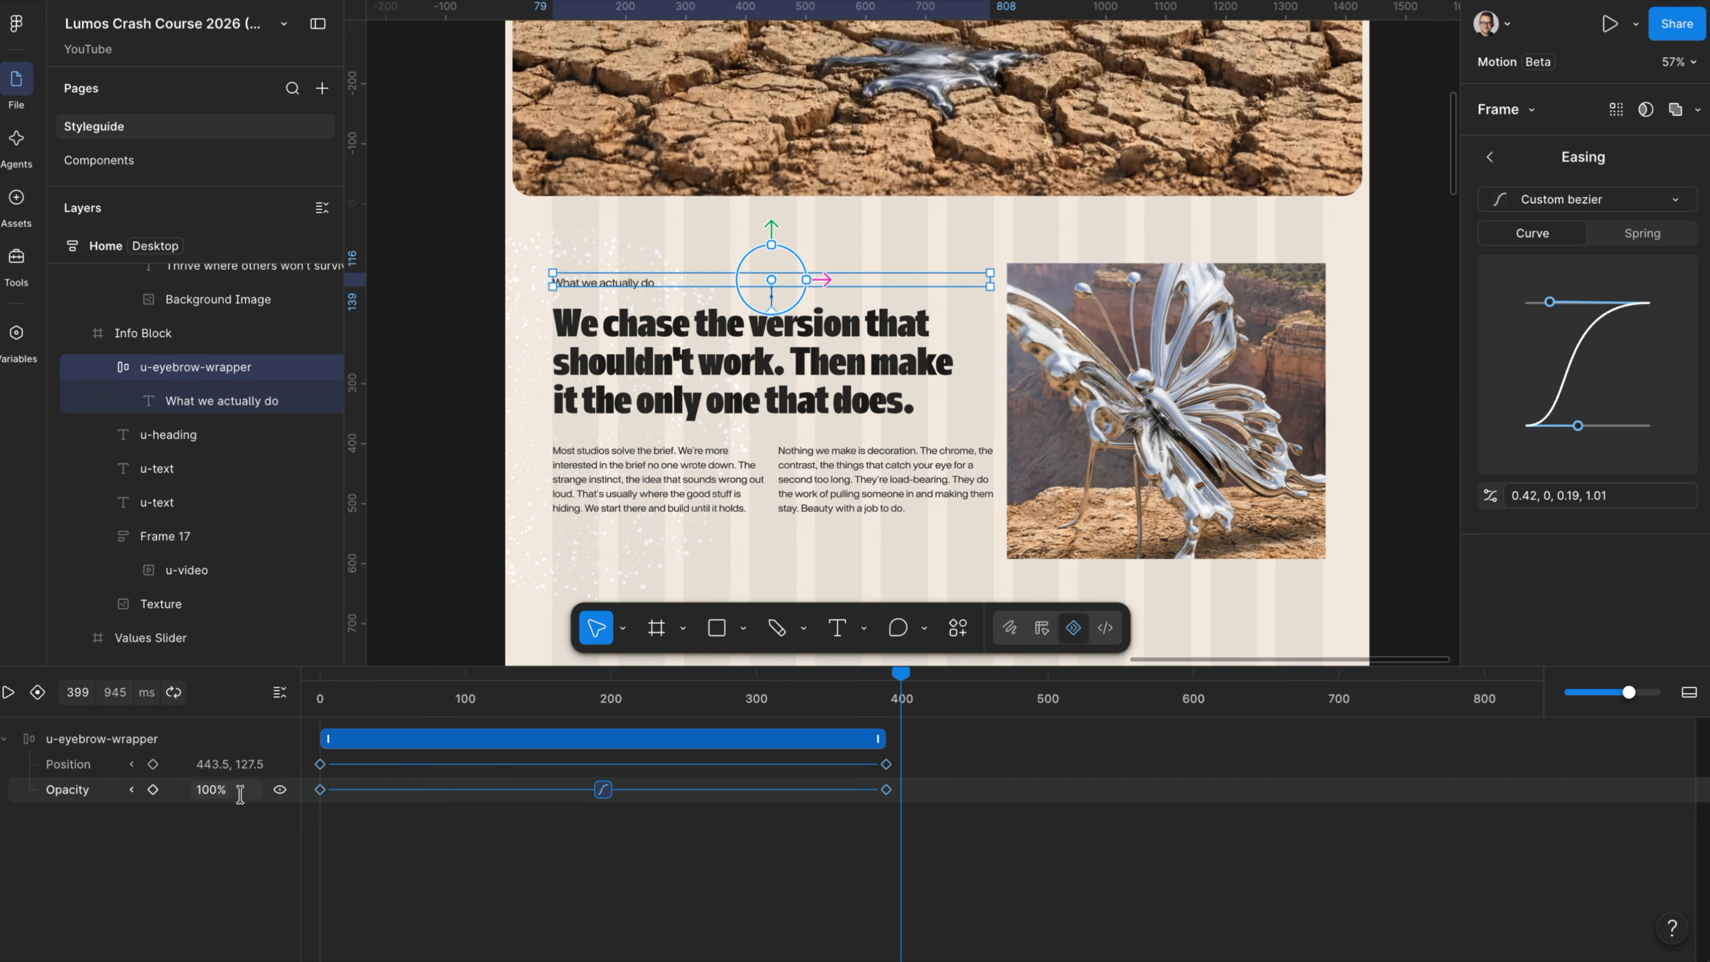
- Copy all the eyebrow's keyframes, paste them onto the u-heading layer at 126 ms, and preview the animation
drag(959, 754, 324, 818)
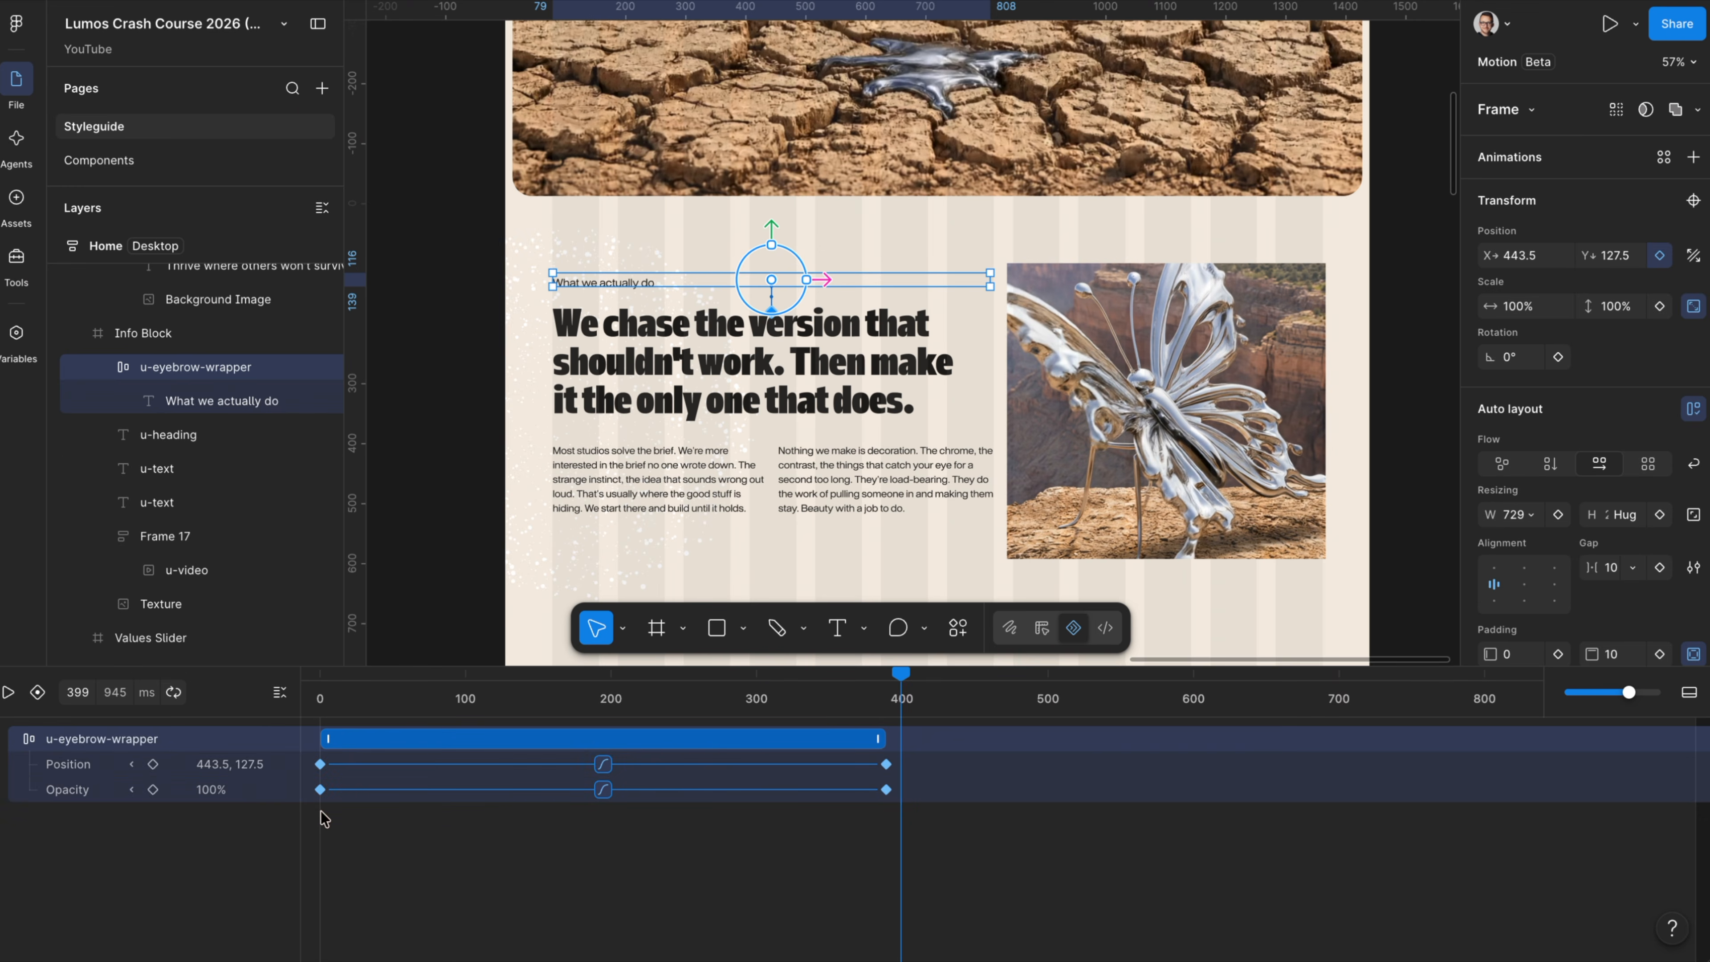
click(639, 377)
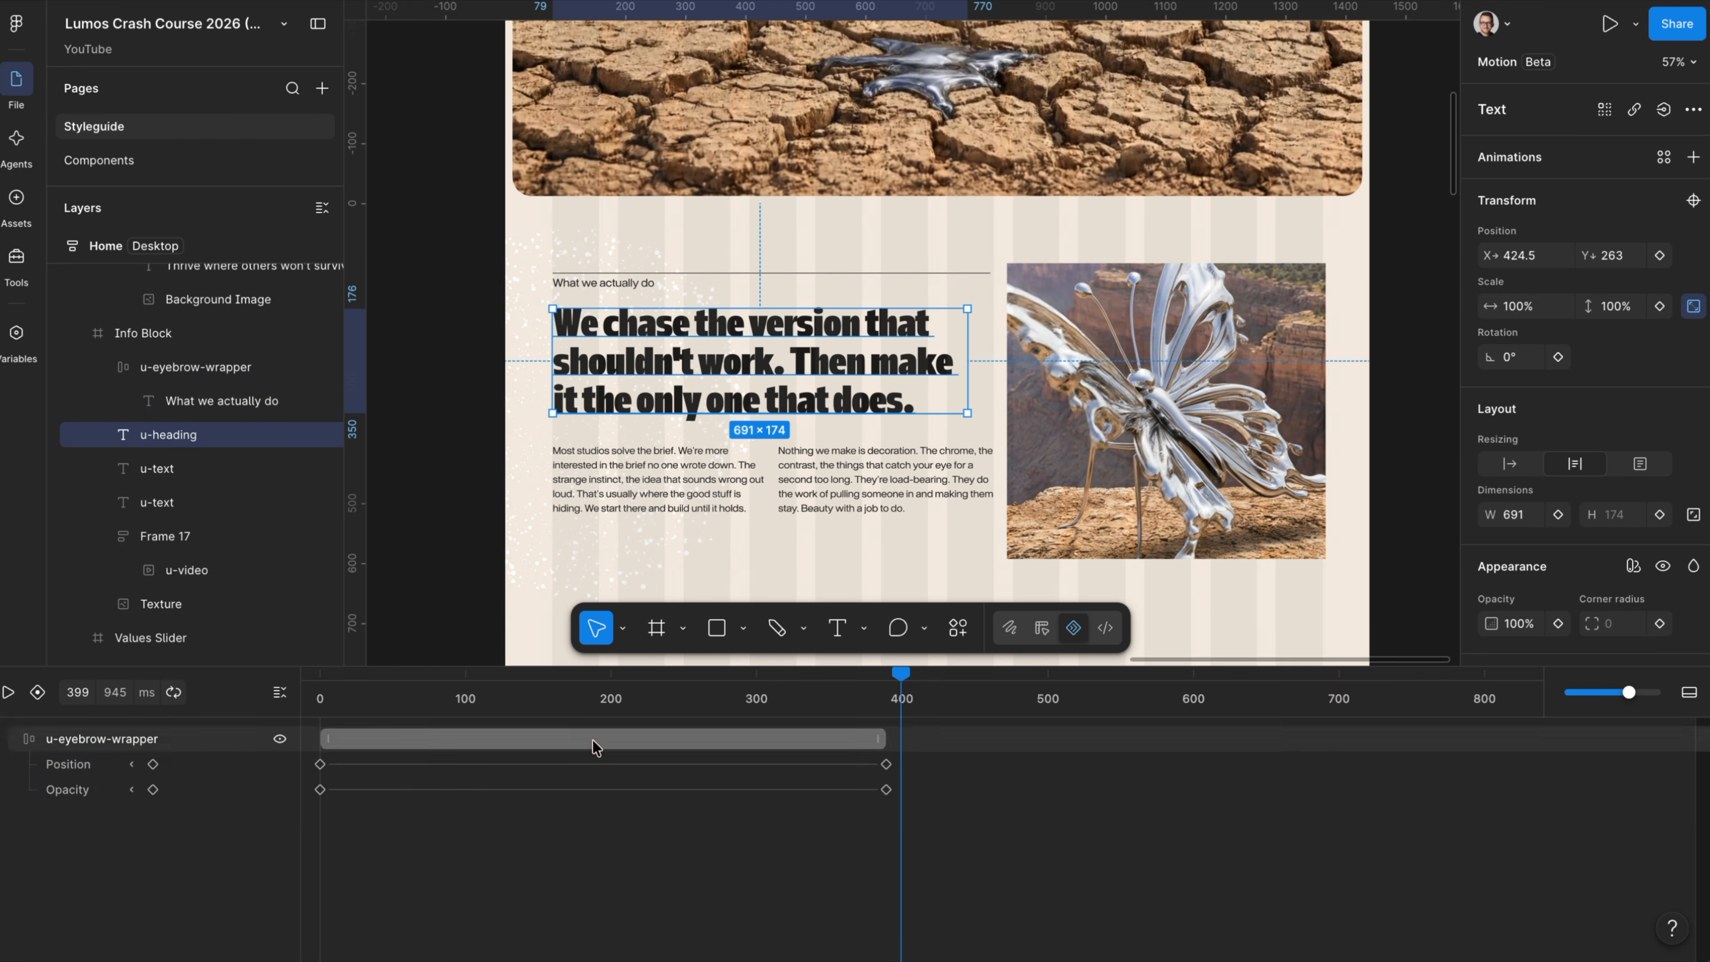
click(461, 700)
drag(462, 704, 502, 703)
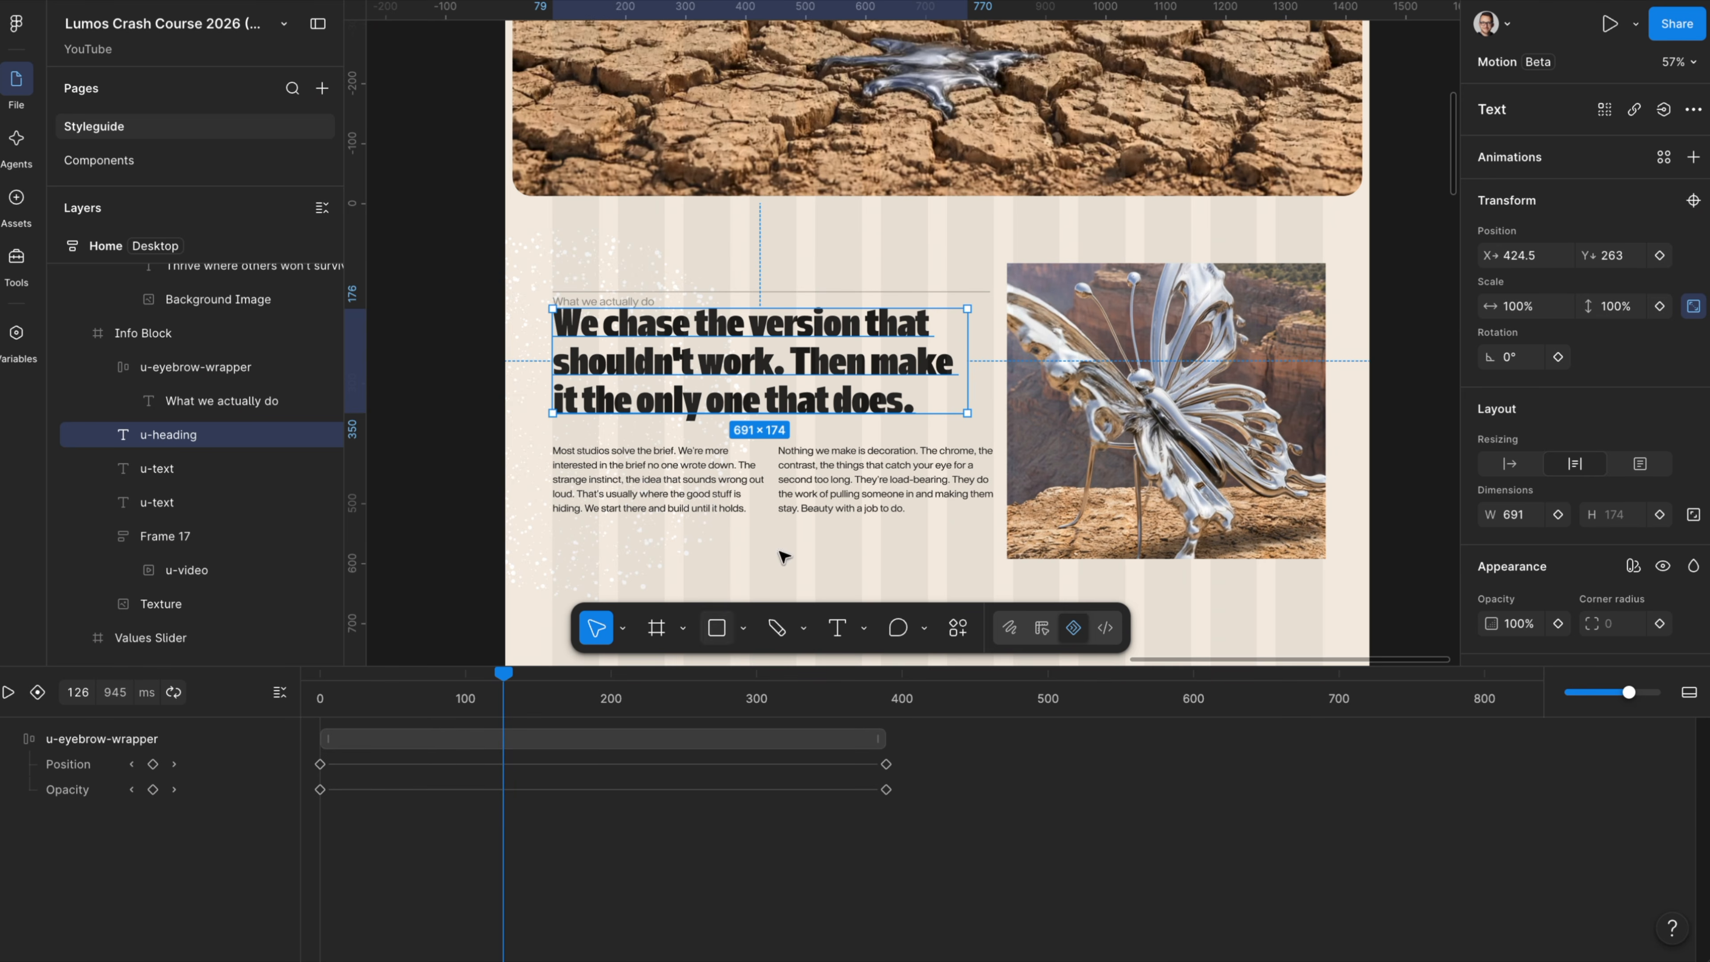
key(ctrl+v)
drag(502, 687, 365, 698)
key(space)
- Paste the copied keyframes onto the "Most studios solve the brief" paragraph starting at 291 ms
drag(633, 703, 744, 707)
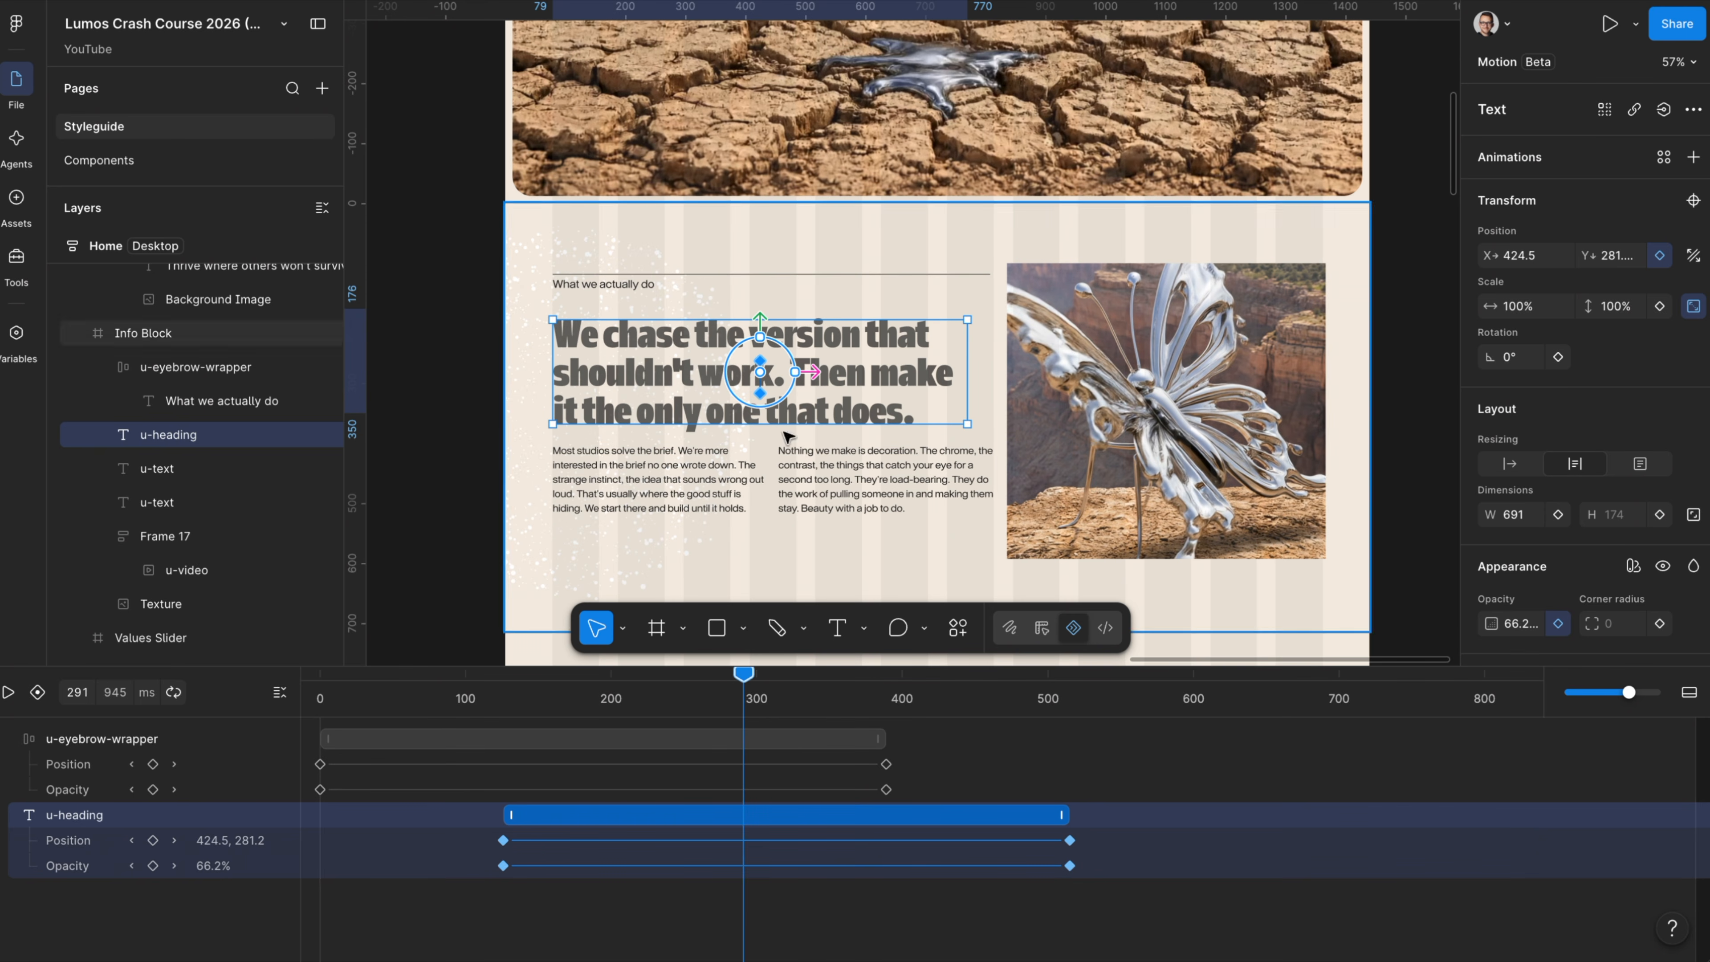
click(674, 495)
key(ctrl+v)
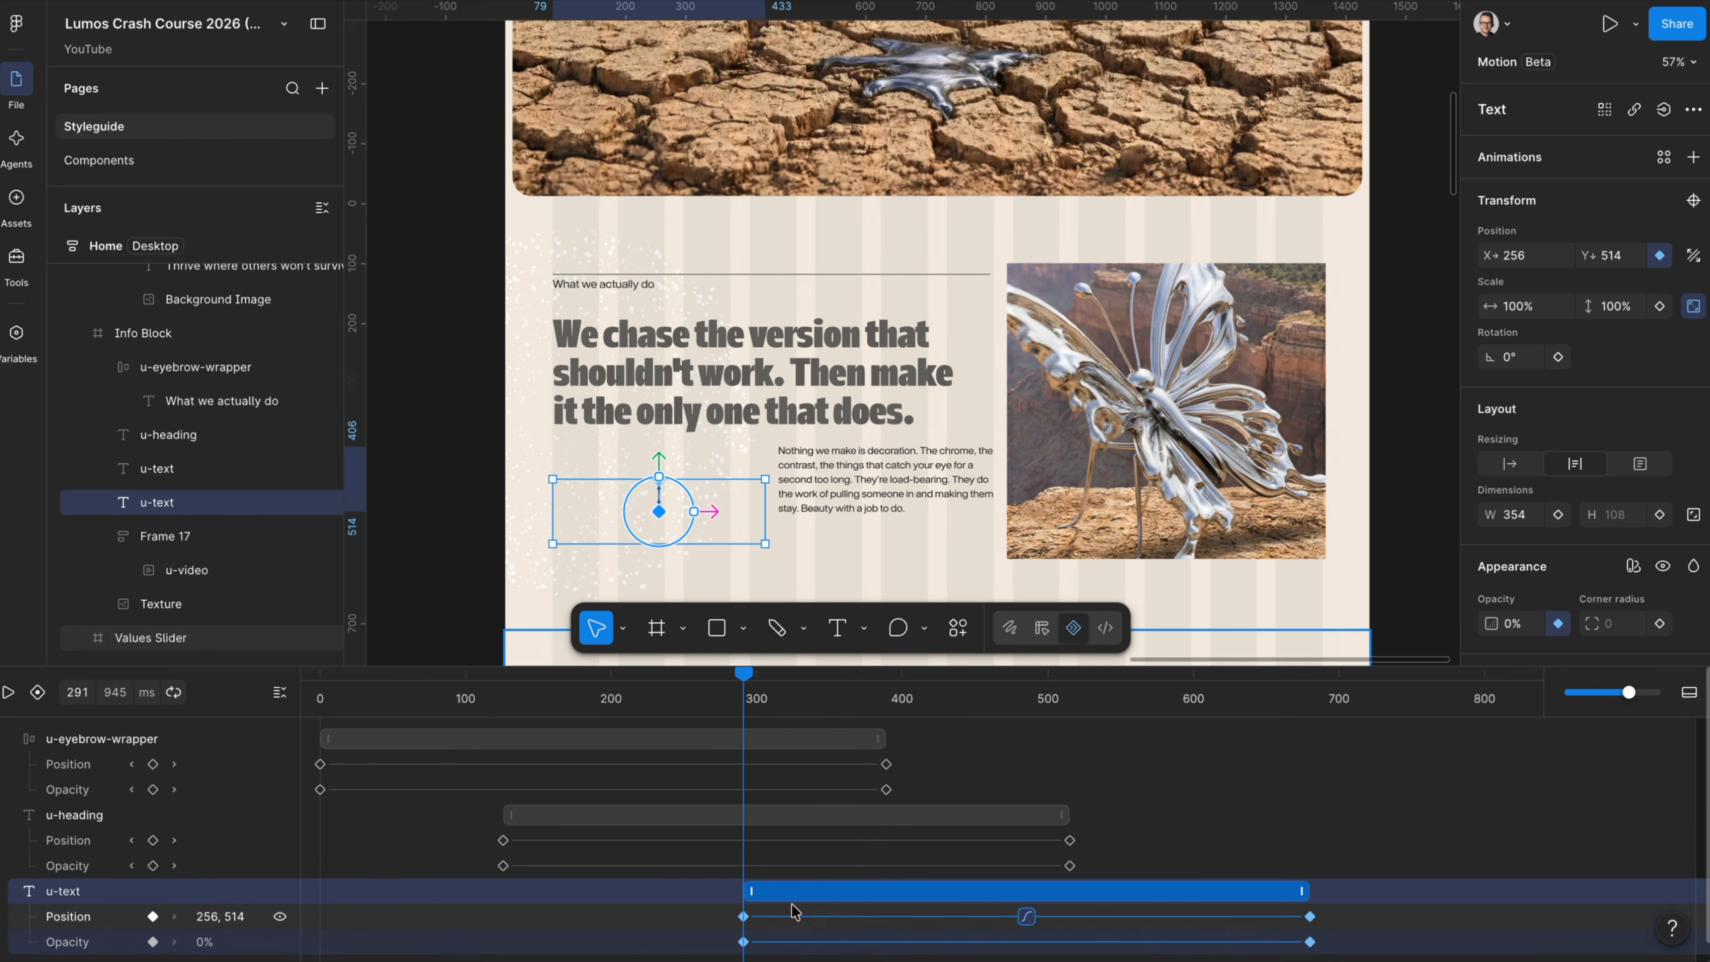
- Paste the copied keyframes onto the "Nothing we make is decoration" paragraph at 323 ms and preview the animation from the start
drag(744, 701, 792, 704)
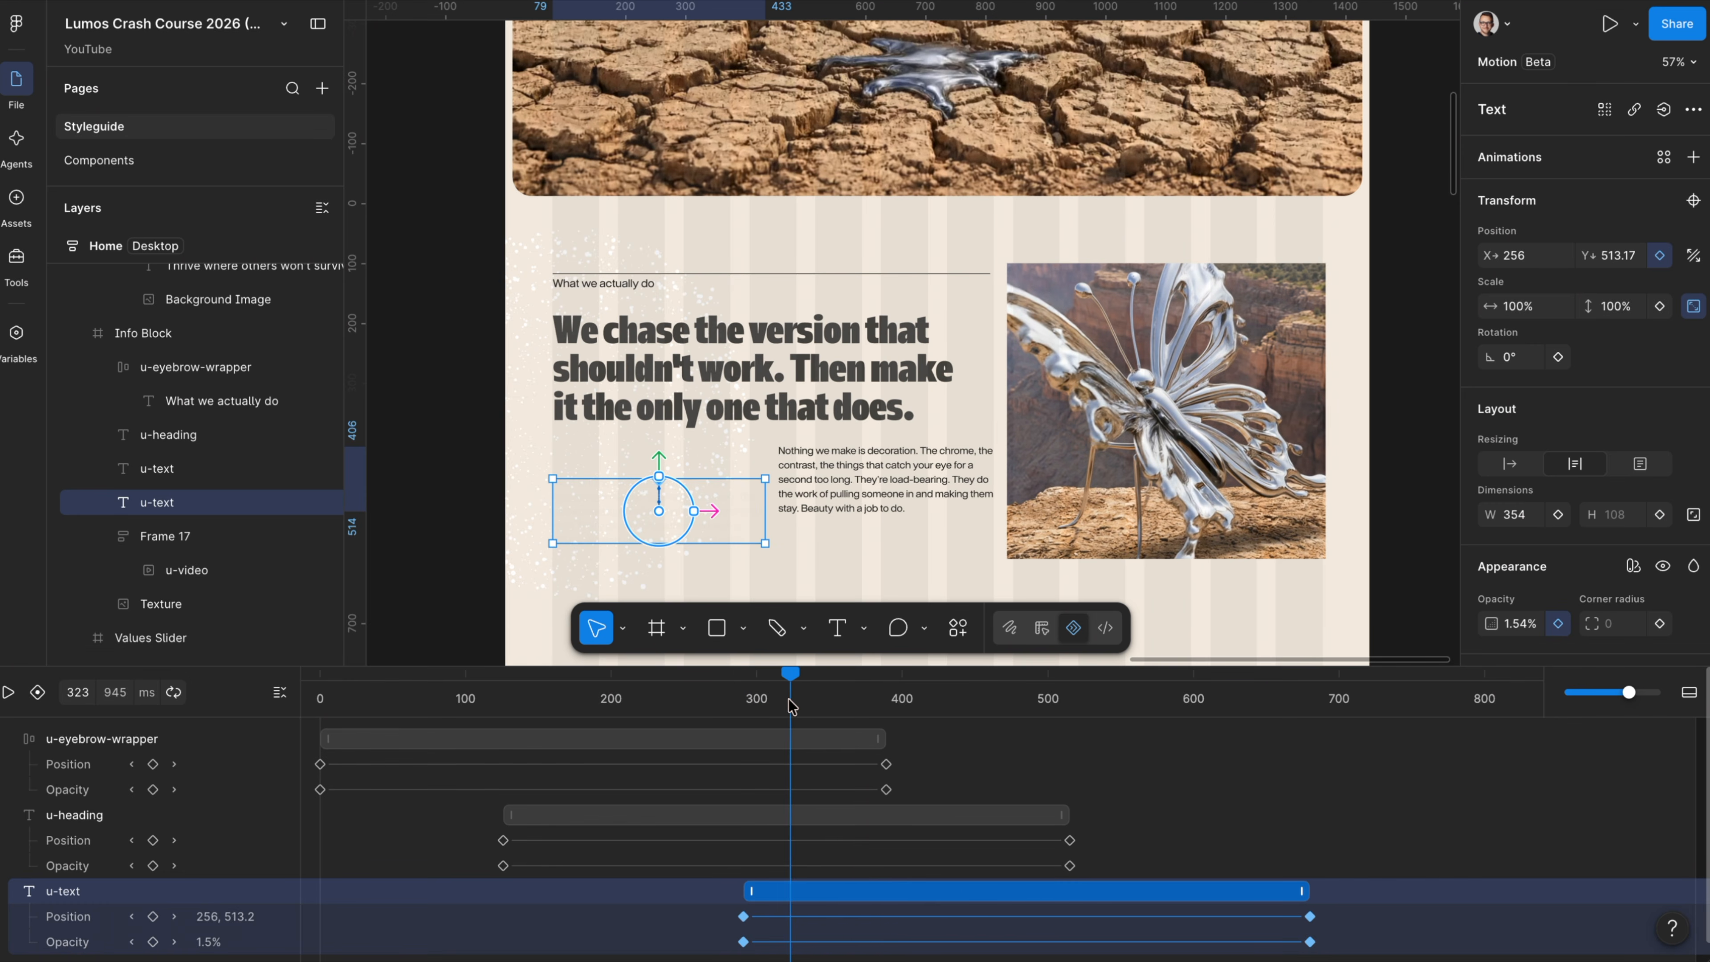
click(882, 482)
key(ctrl+v)
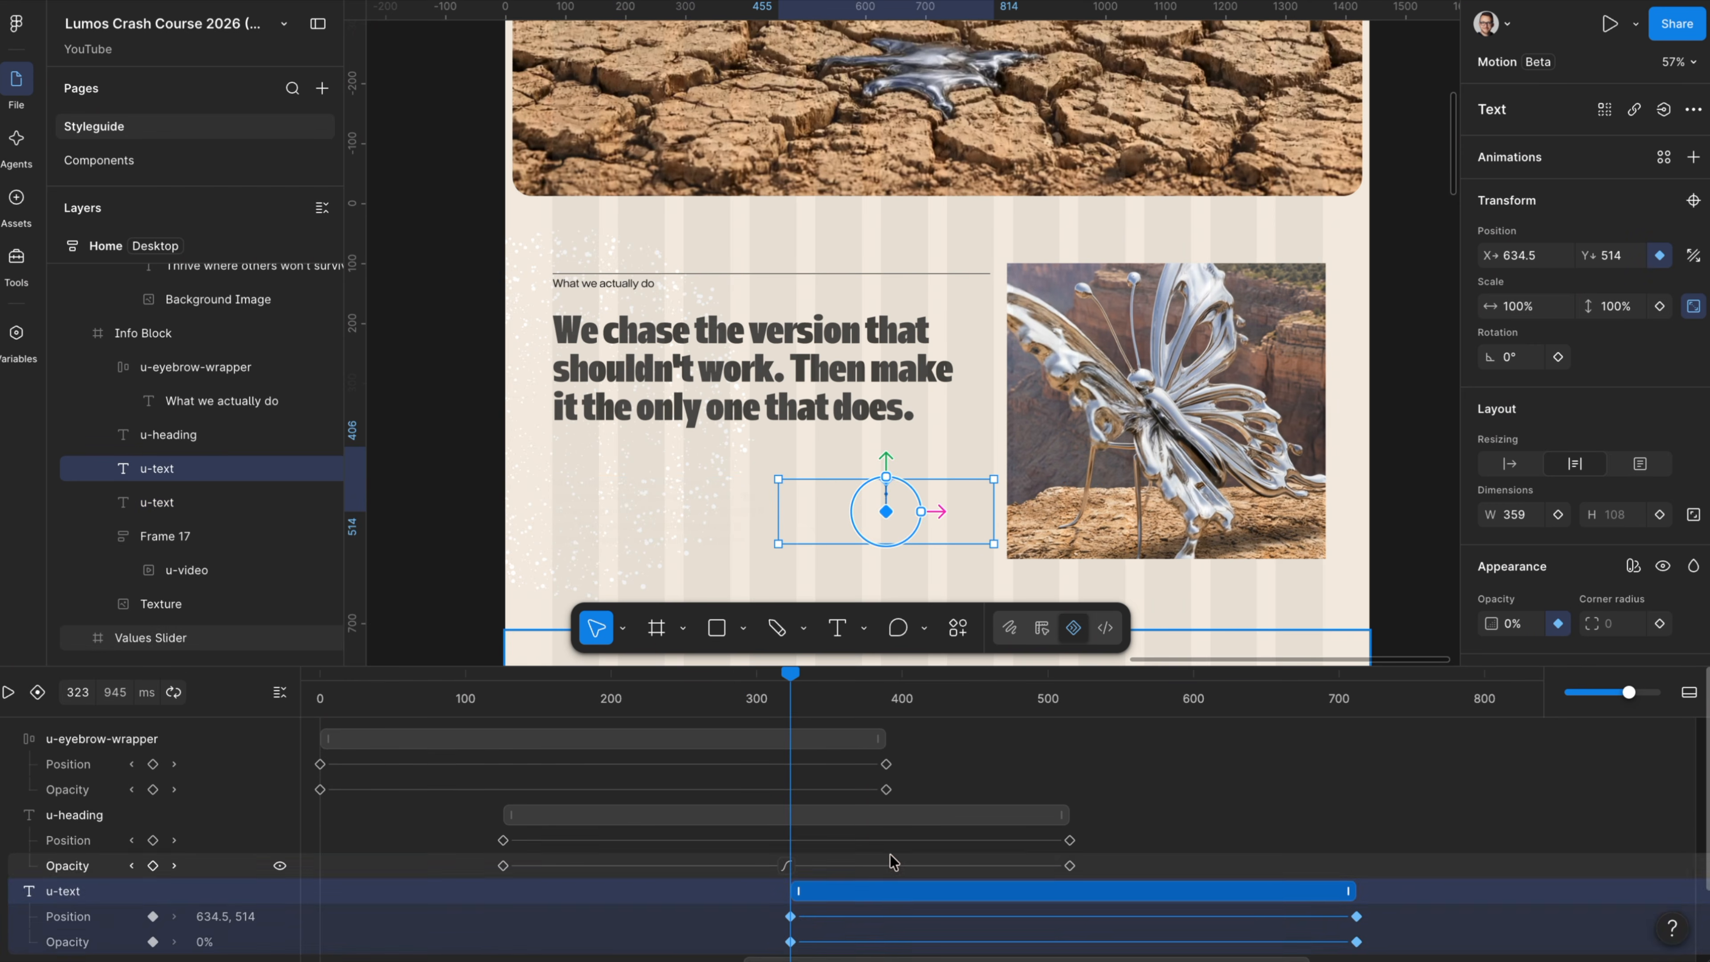
scroll(890, 856, down, 2)
drag(532, 688, 237, 702)
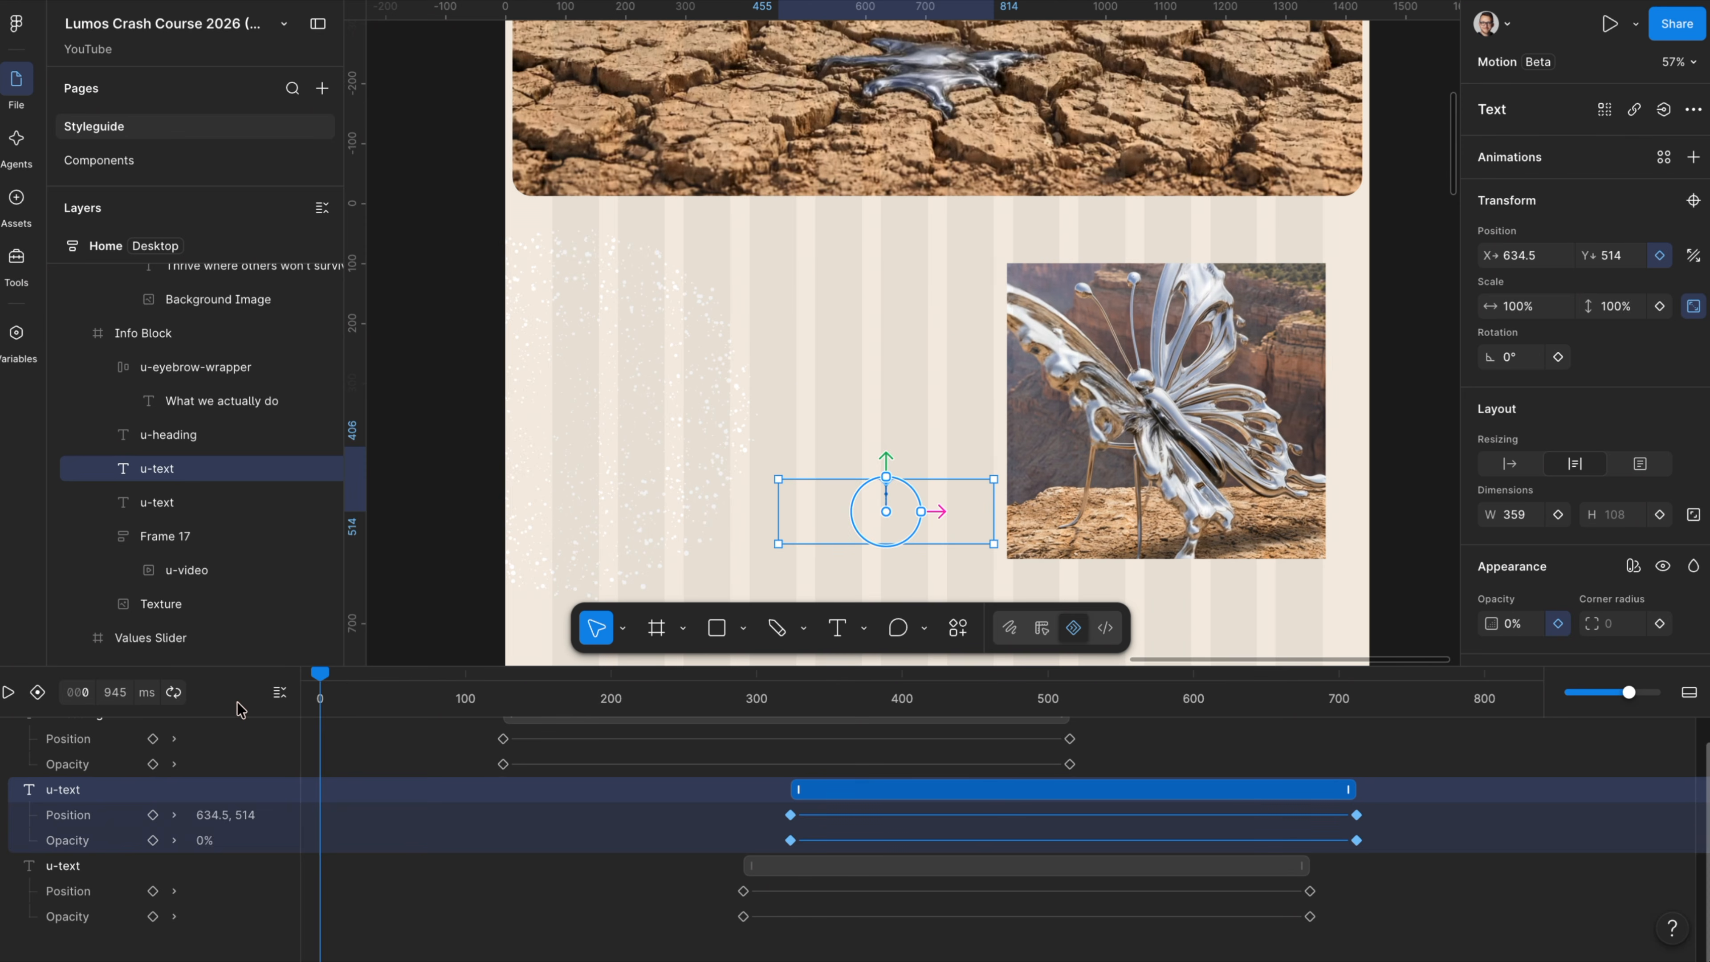
key(space)
- Shift the "Nothing we make is decoration" paragraph's animation to start at about 357 ms and replay the sequence
drag(833, 790, 883, 792)
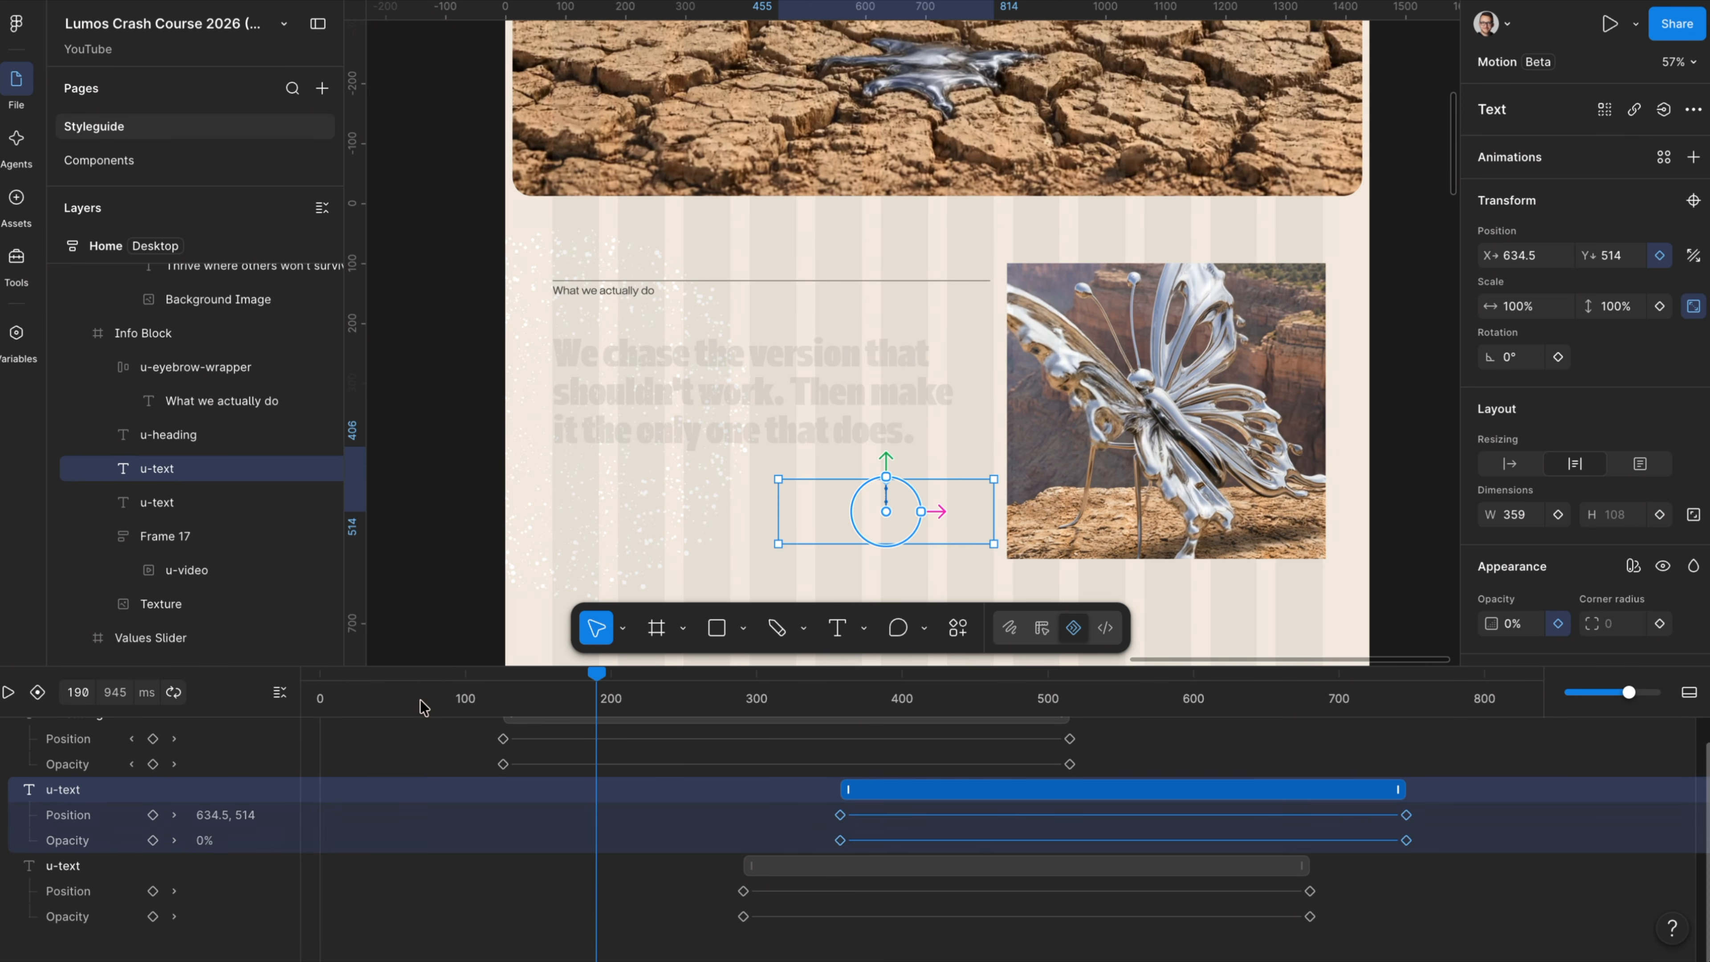
key(space)
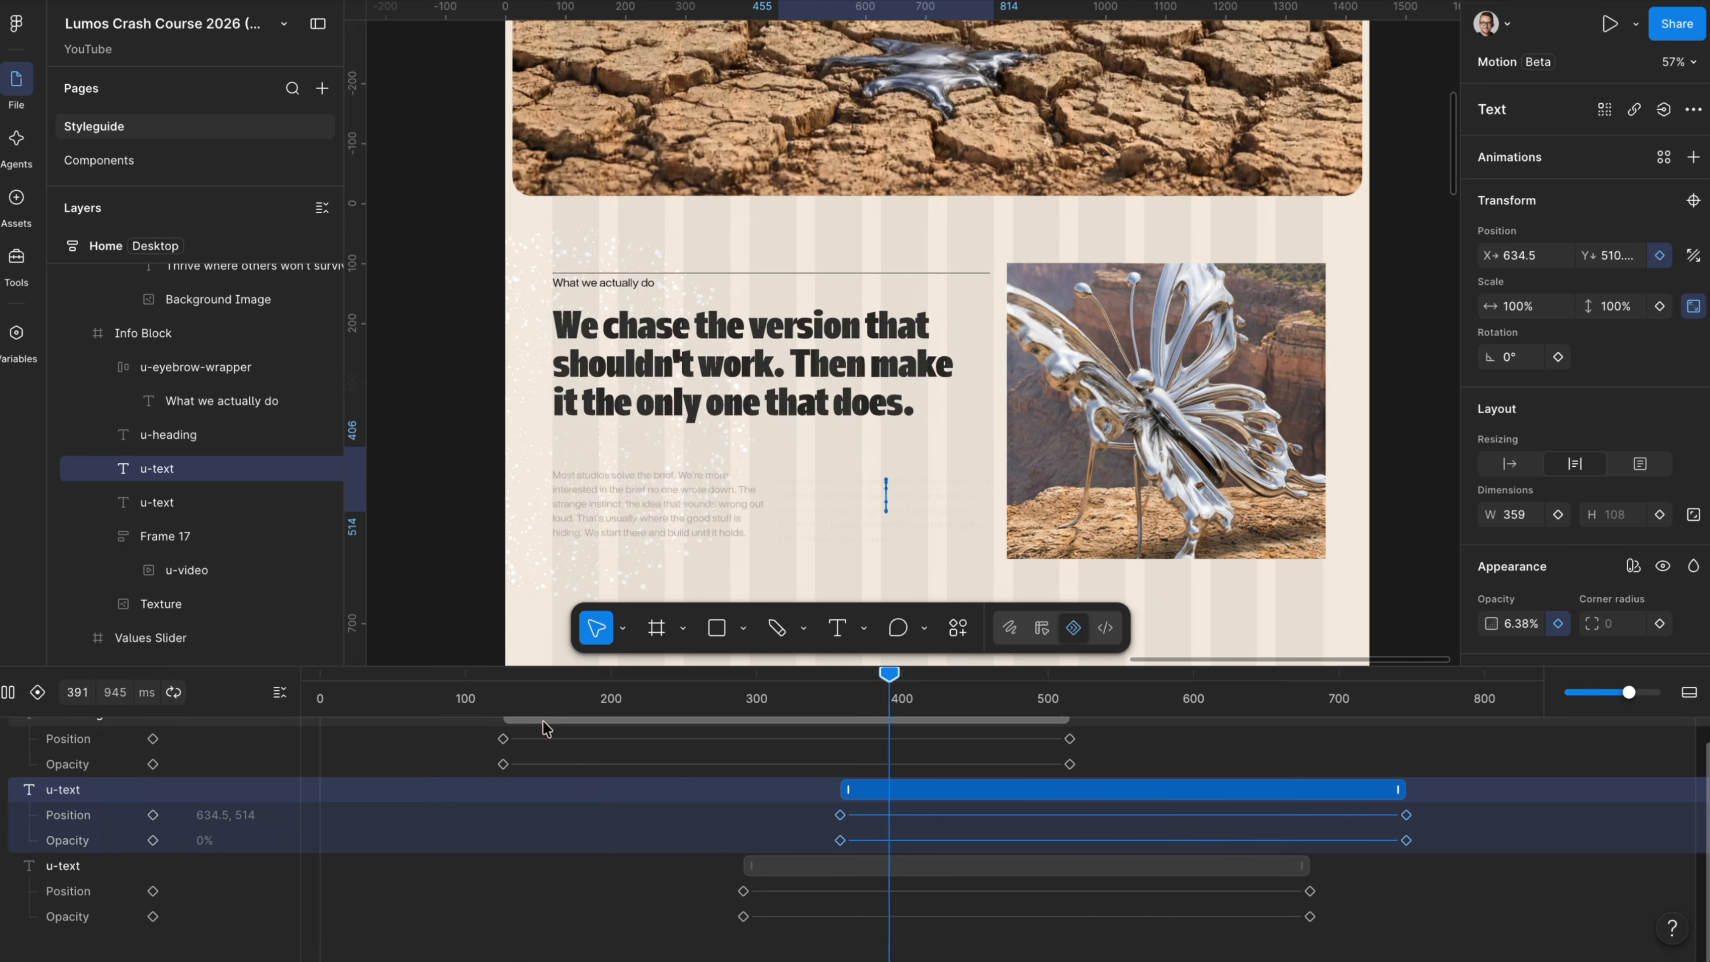
key(space)
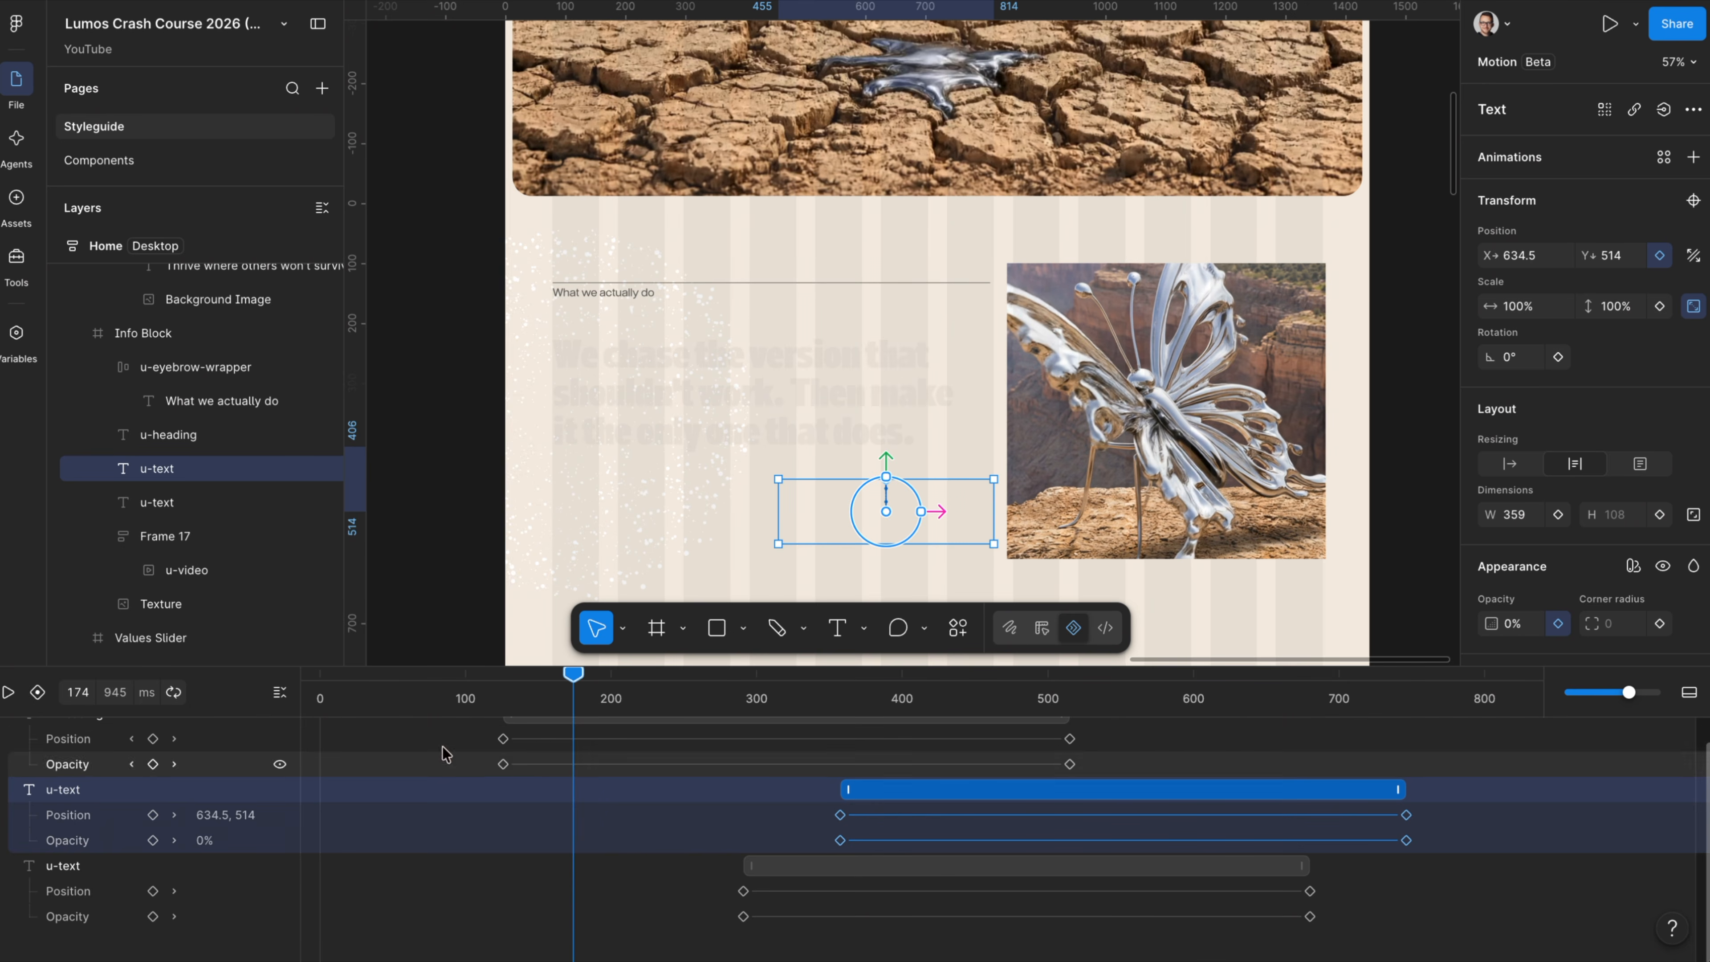
- Turn off looping for the timeline and play the animation through once
click(176, 698)
key(space)
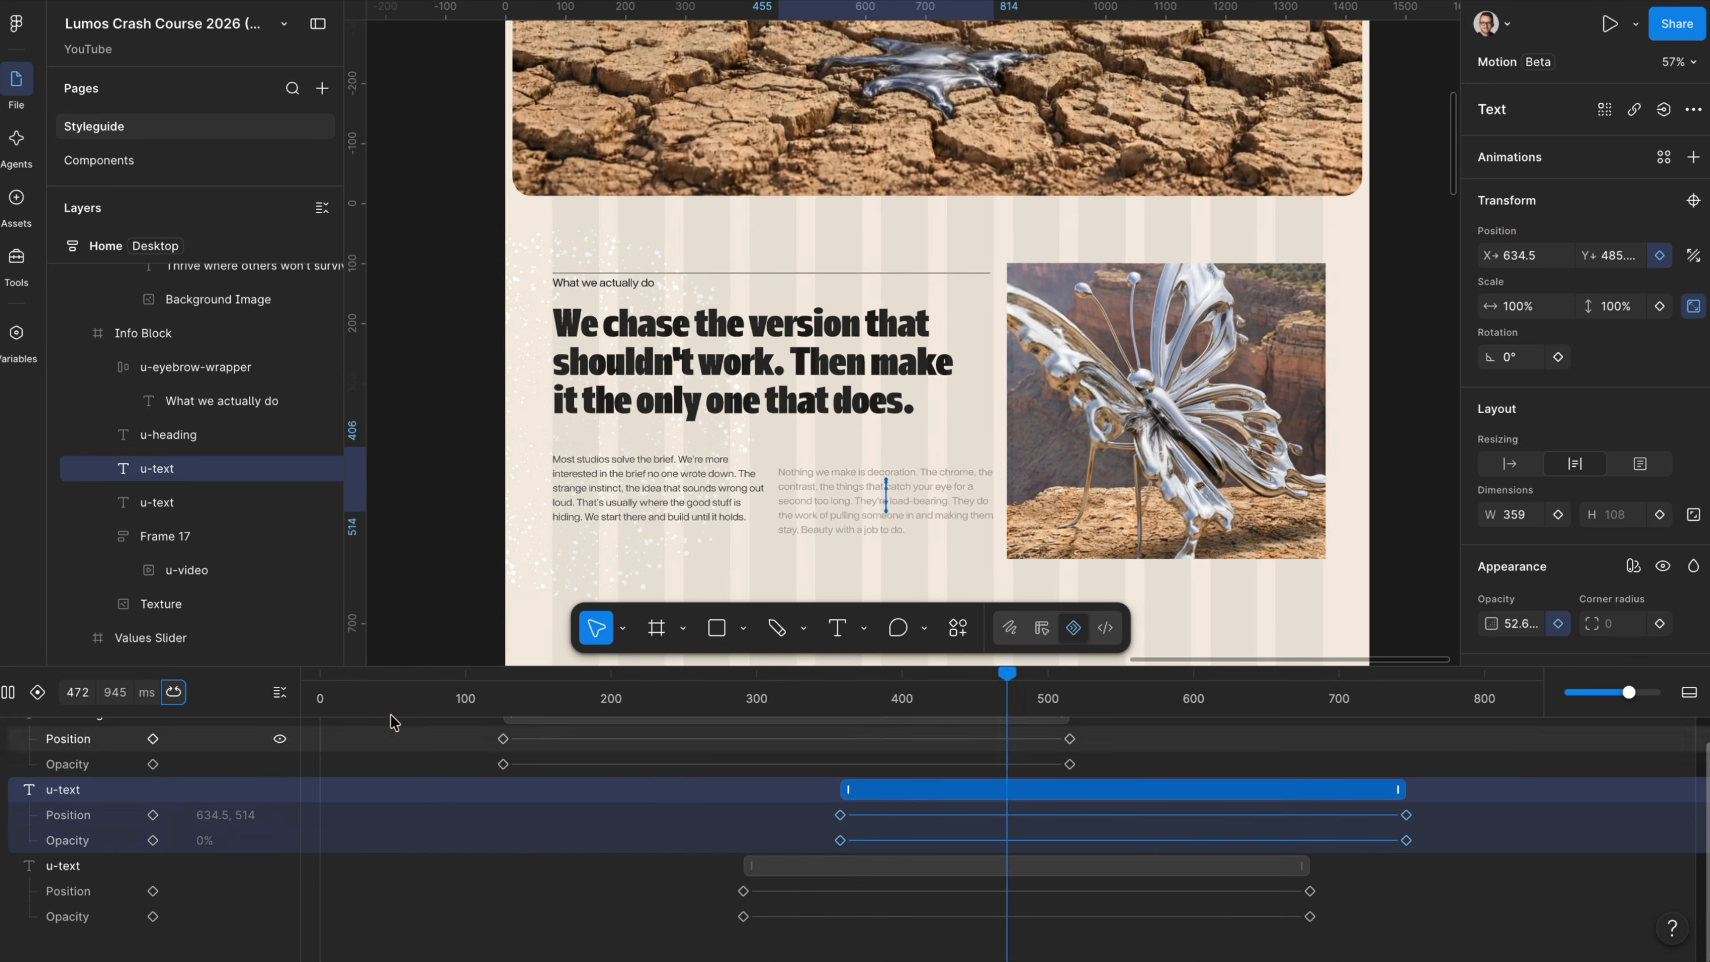
click(176, 694)
click(176, 698)
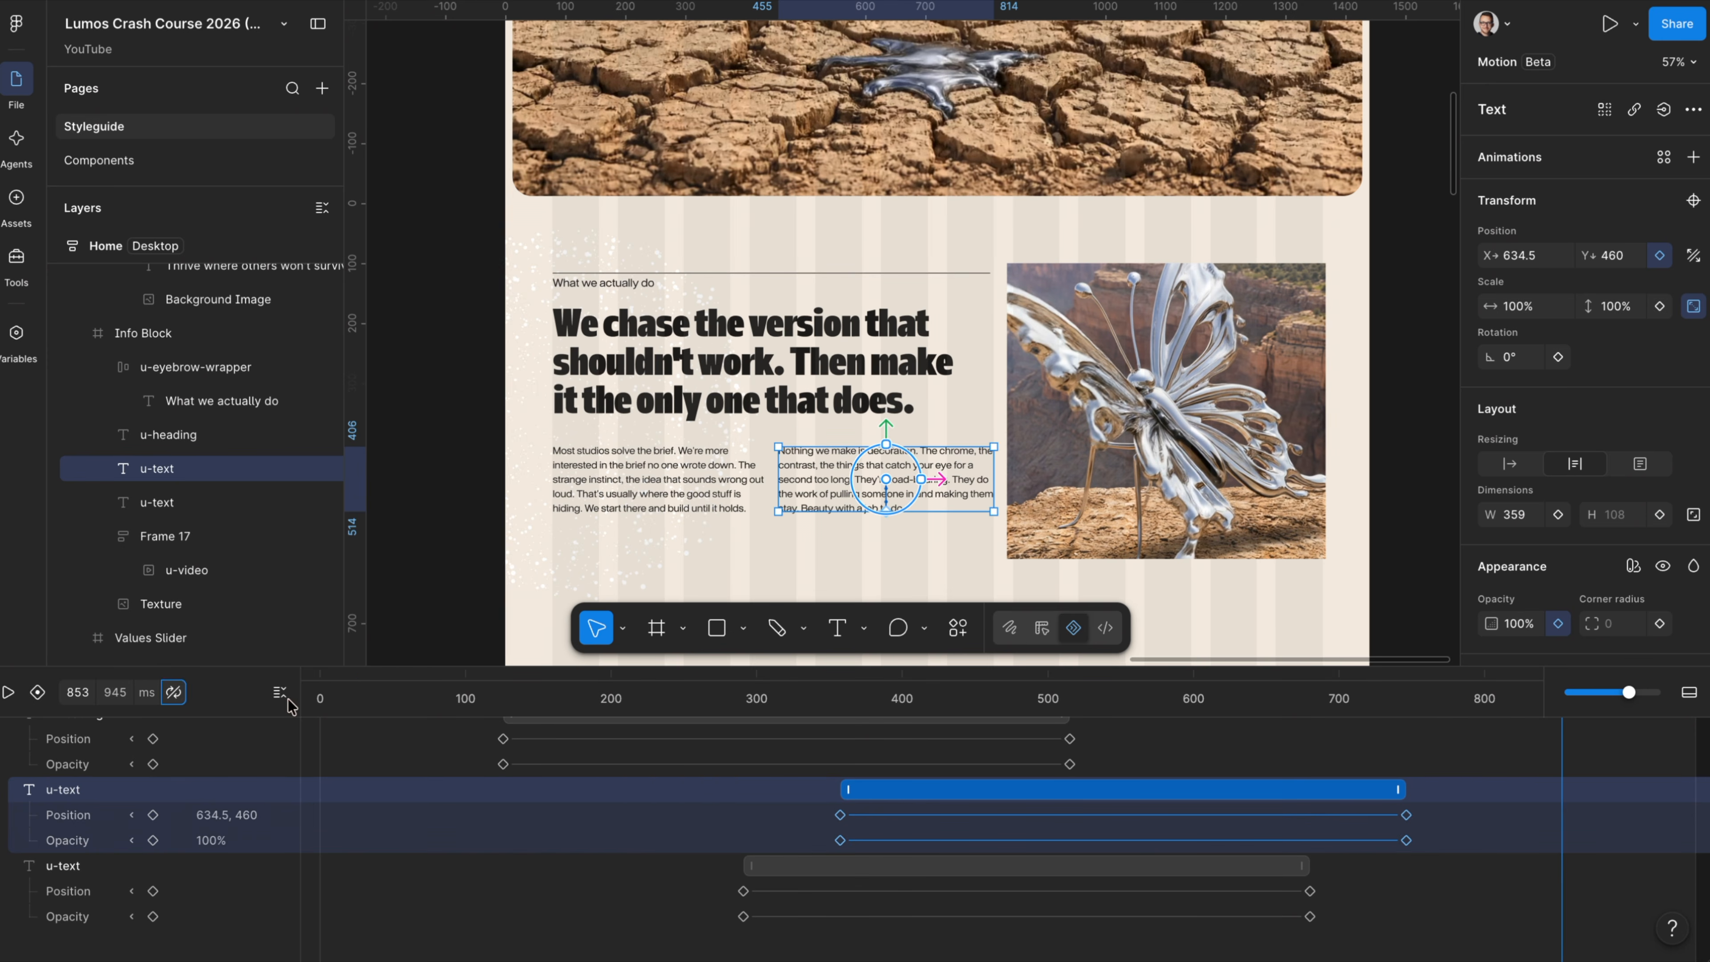
key(space)
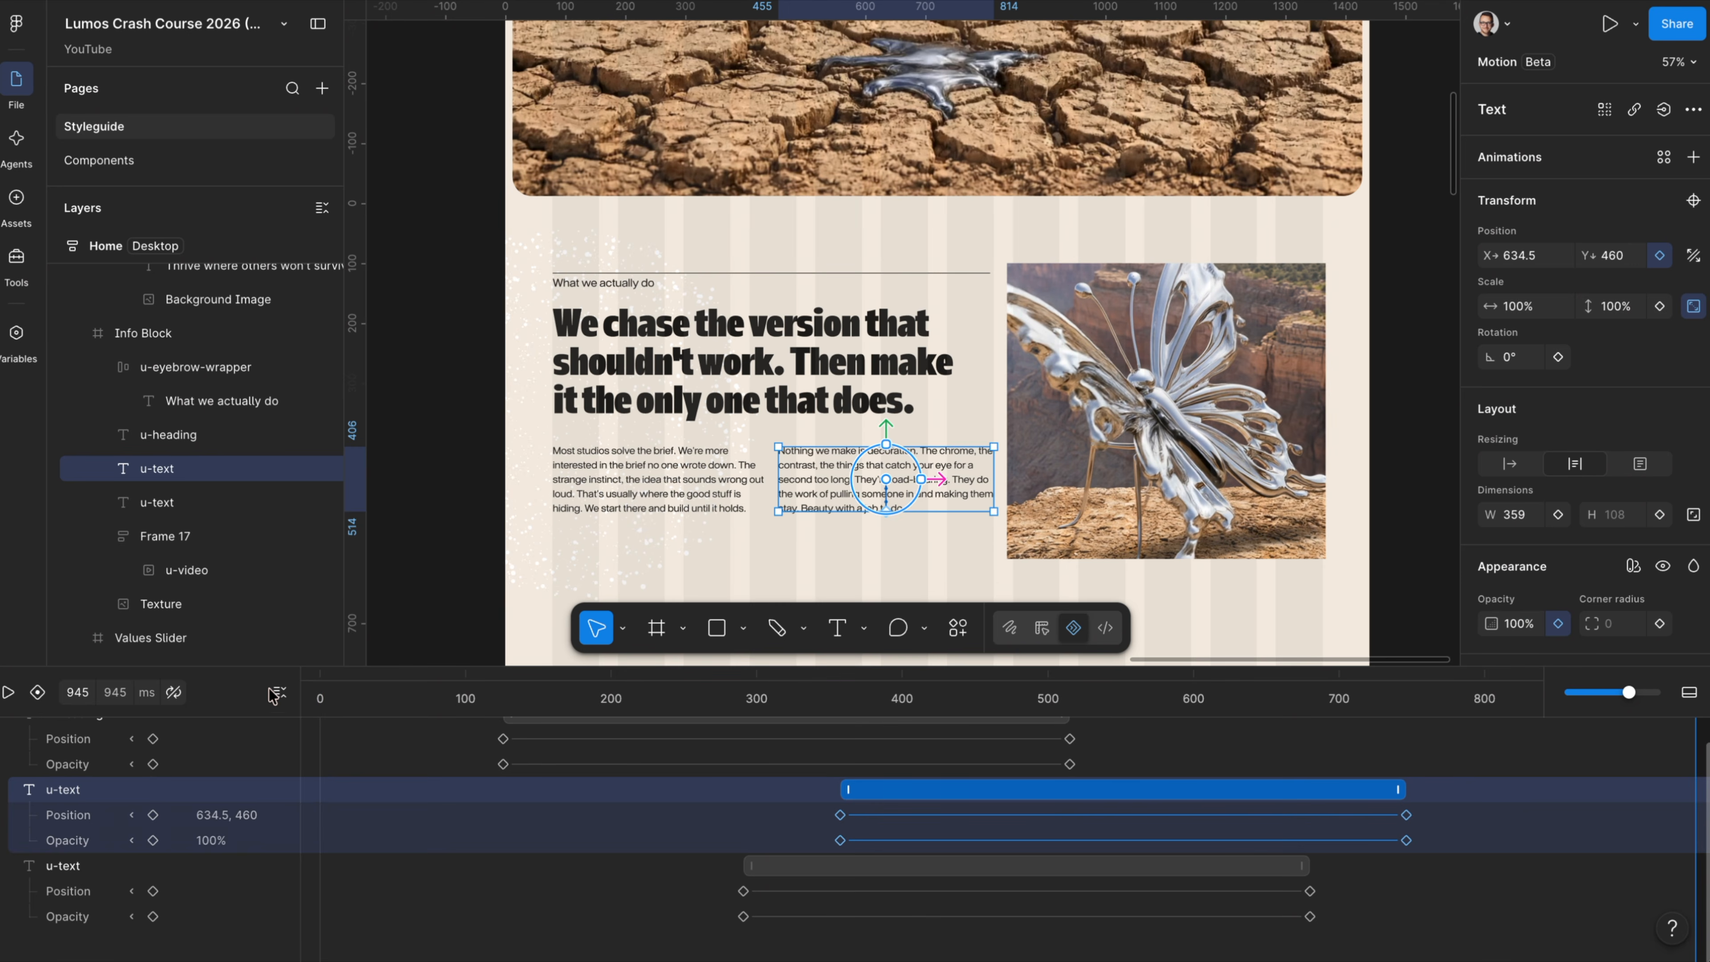
- Add Position, Scale, Rotation and Opacity keyframes to the u-video layer at 746 ms
click(1119, 393)
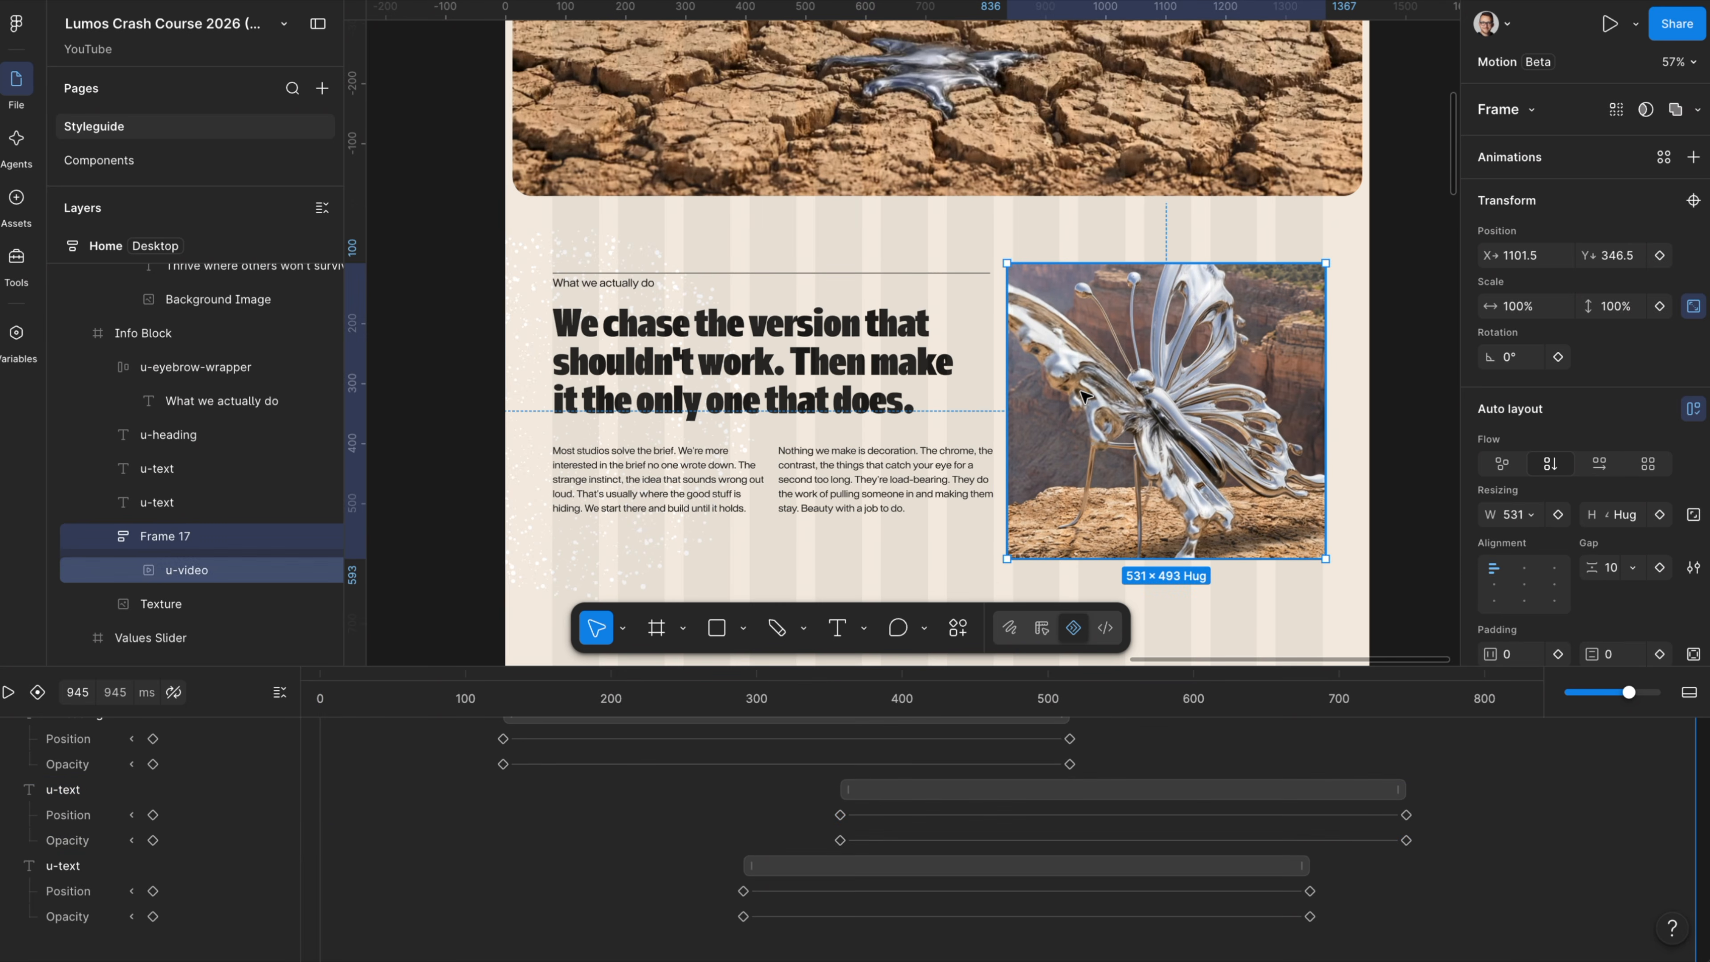
click(368, 700)
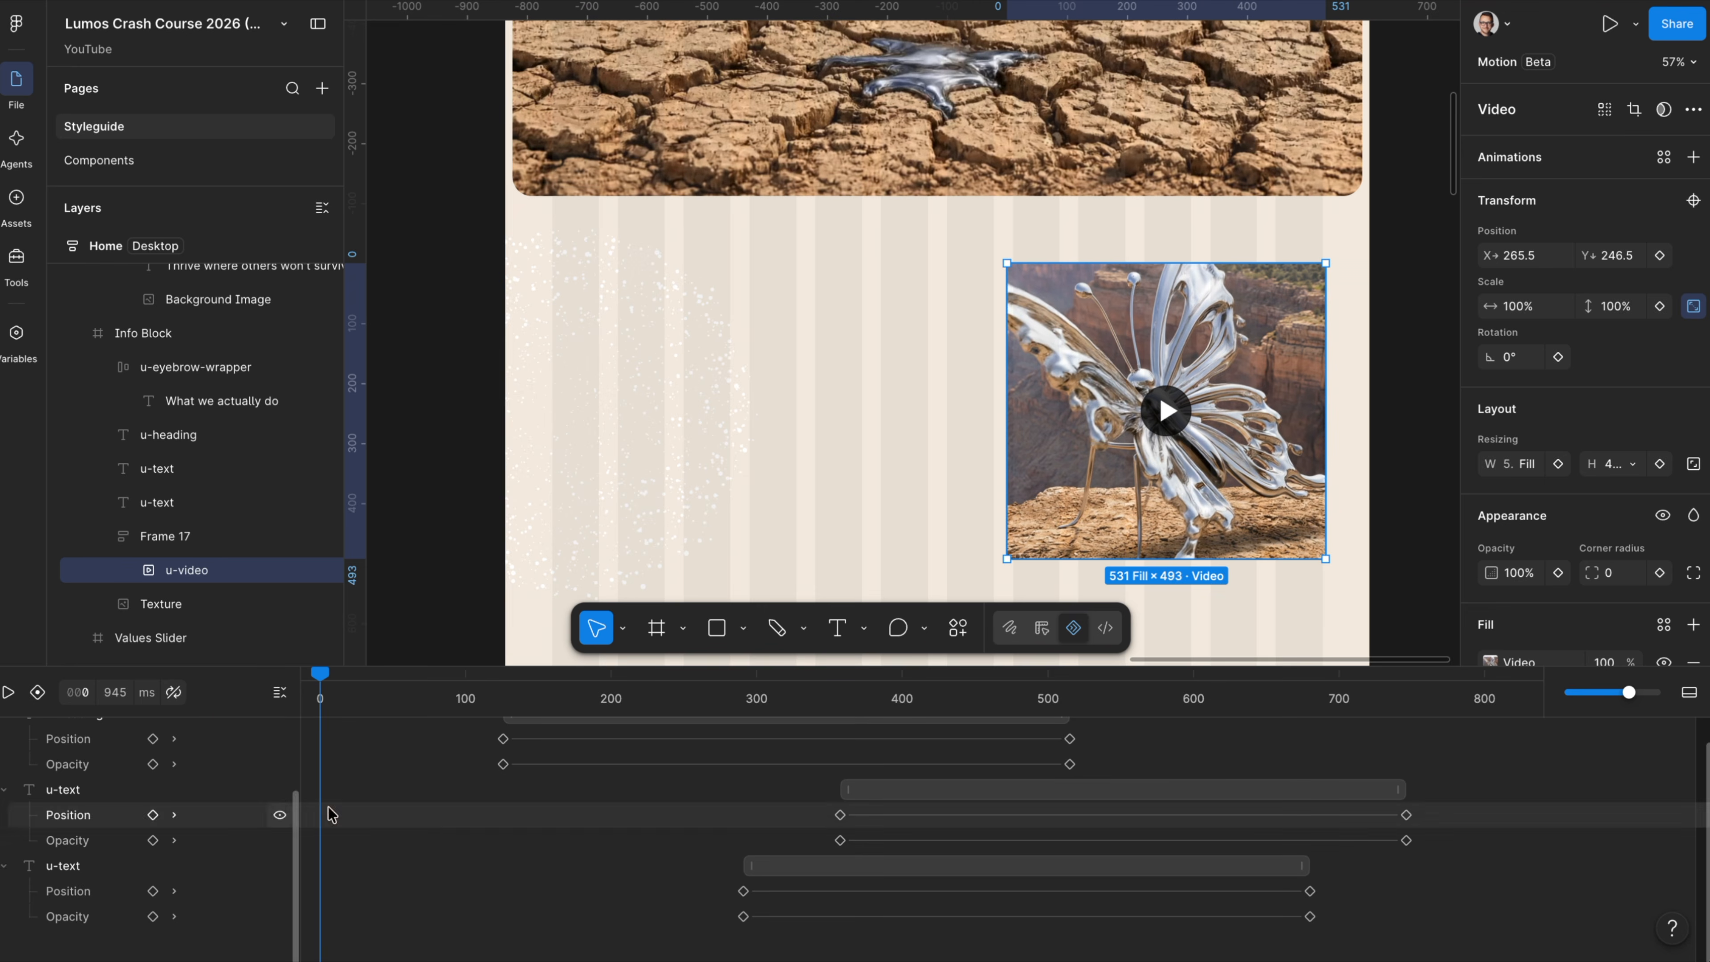
drag(1434, 697, 1406, 698)
click(1660, 256)
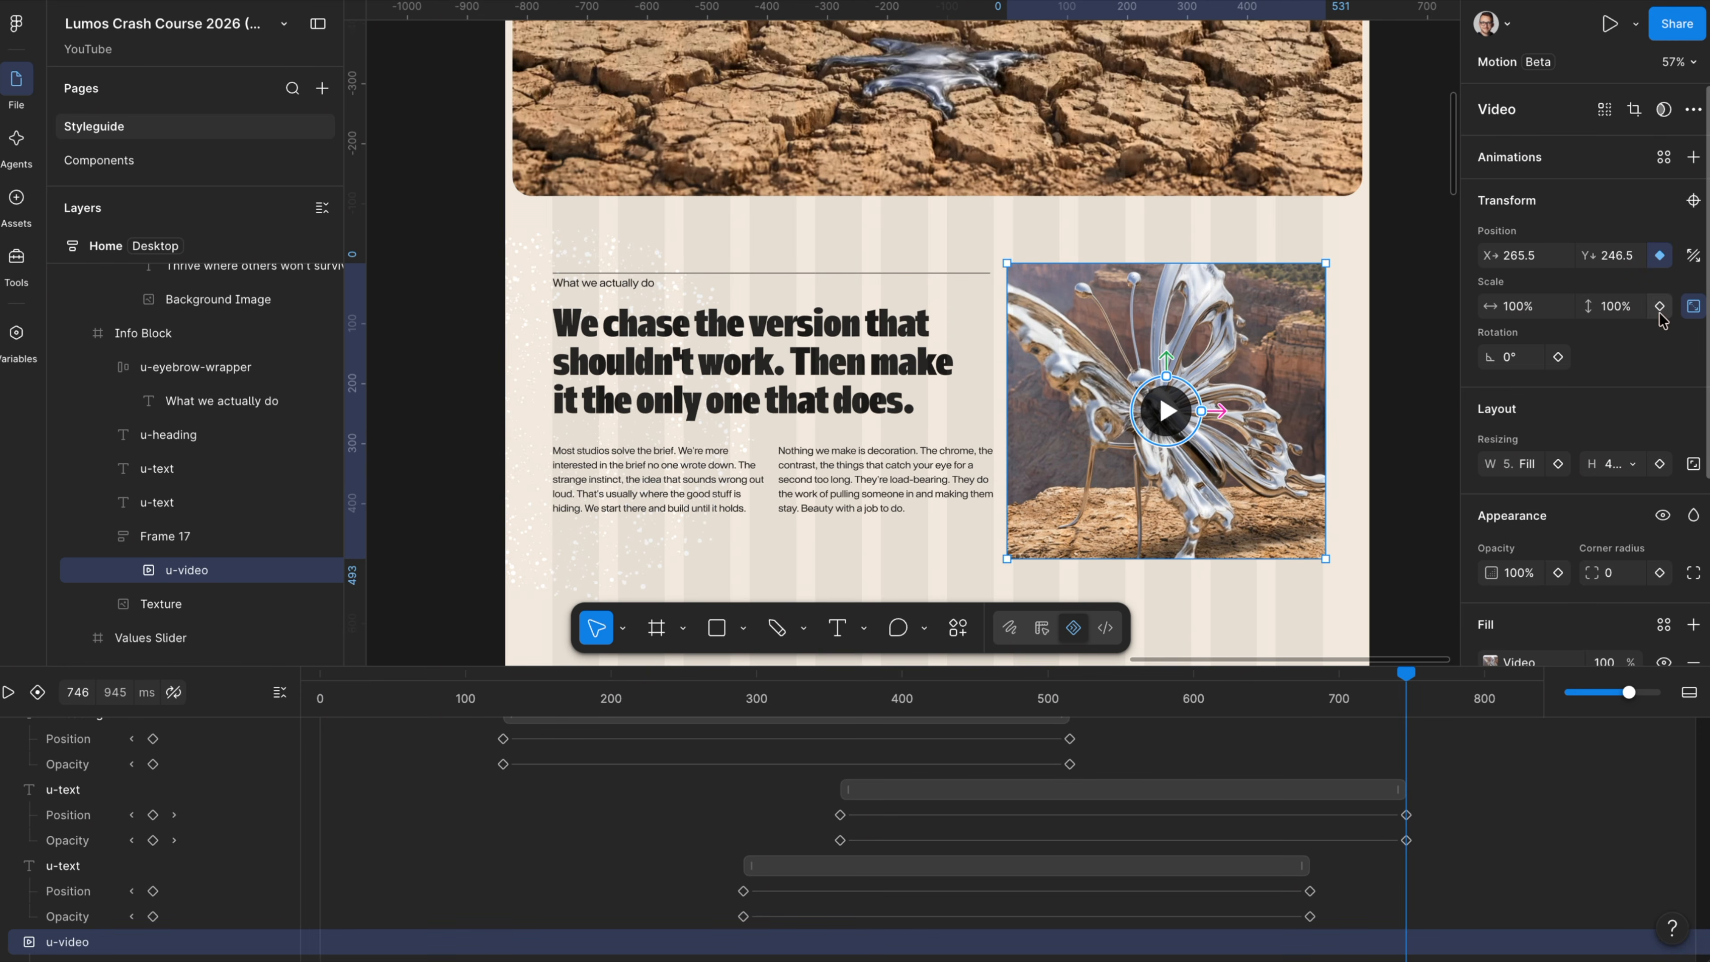
click(1558, 357)
scroll(1575, 547, down, 4)
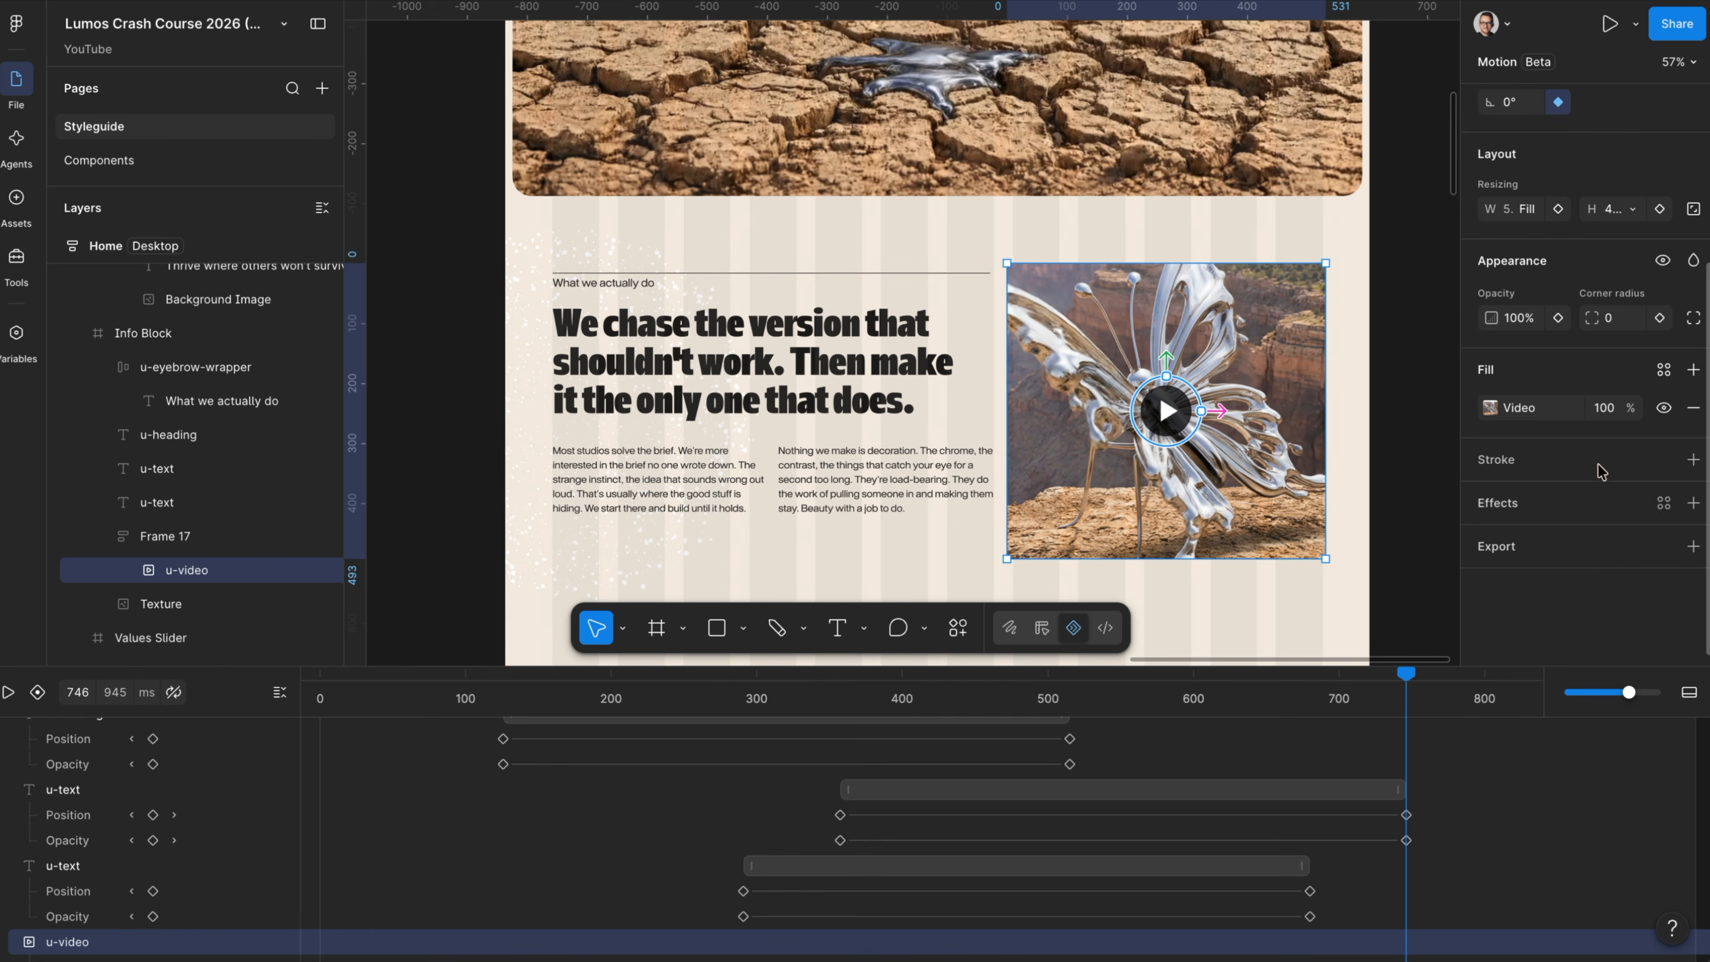
click(1558, 317)
- Set the u-video layer's opacity to 0% at 0 ms
drag(1406, 673, 248, 697)
click(1509, 319)
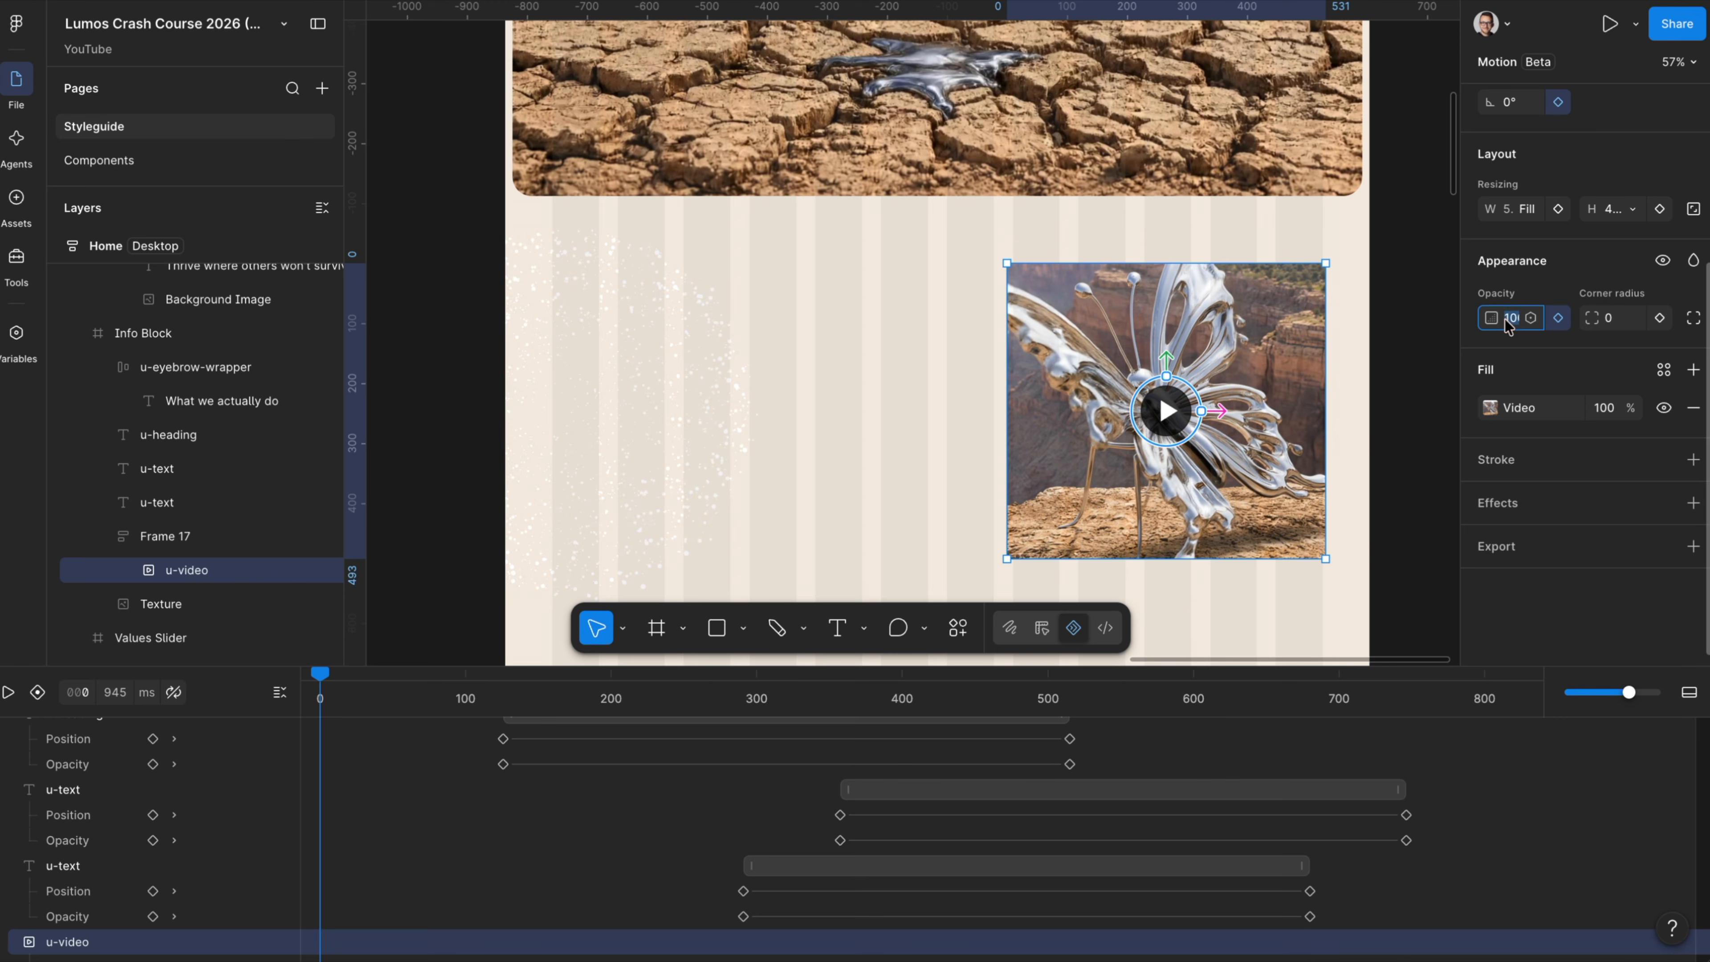
key(Return)
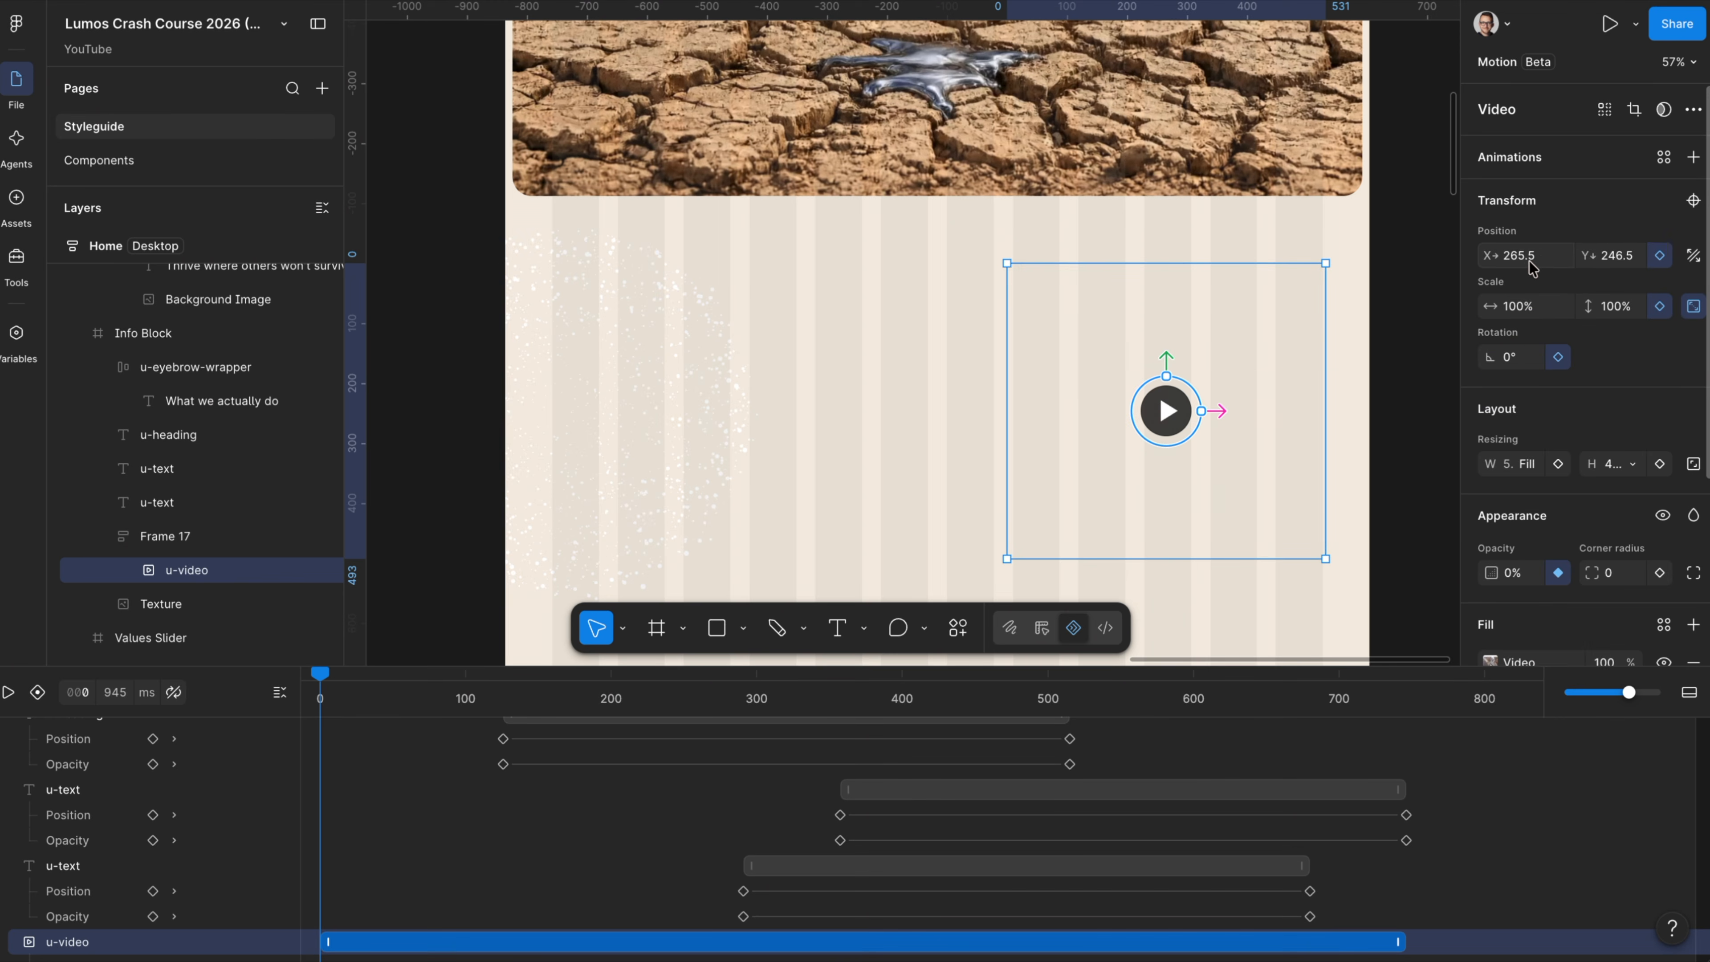
- At 0 ms, move the u-video layer straight down to Y 523.5, scale it to 70% and rotate it to -6°
drag(1264, 306, 1239, 466)
click(1524, 311)
text(70)
key(Return)
click(1513, 360)
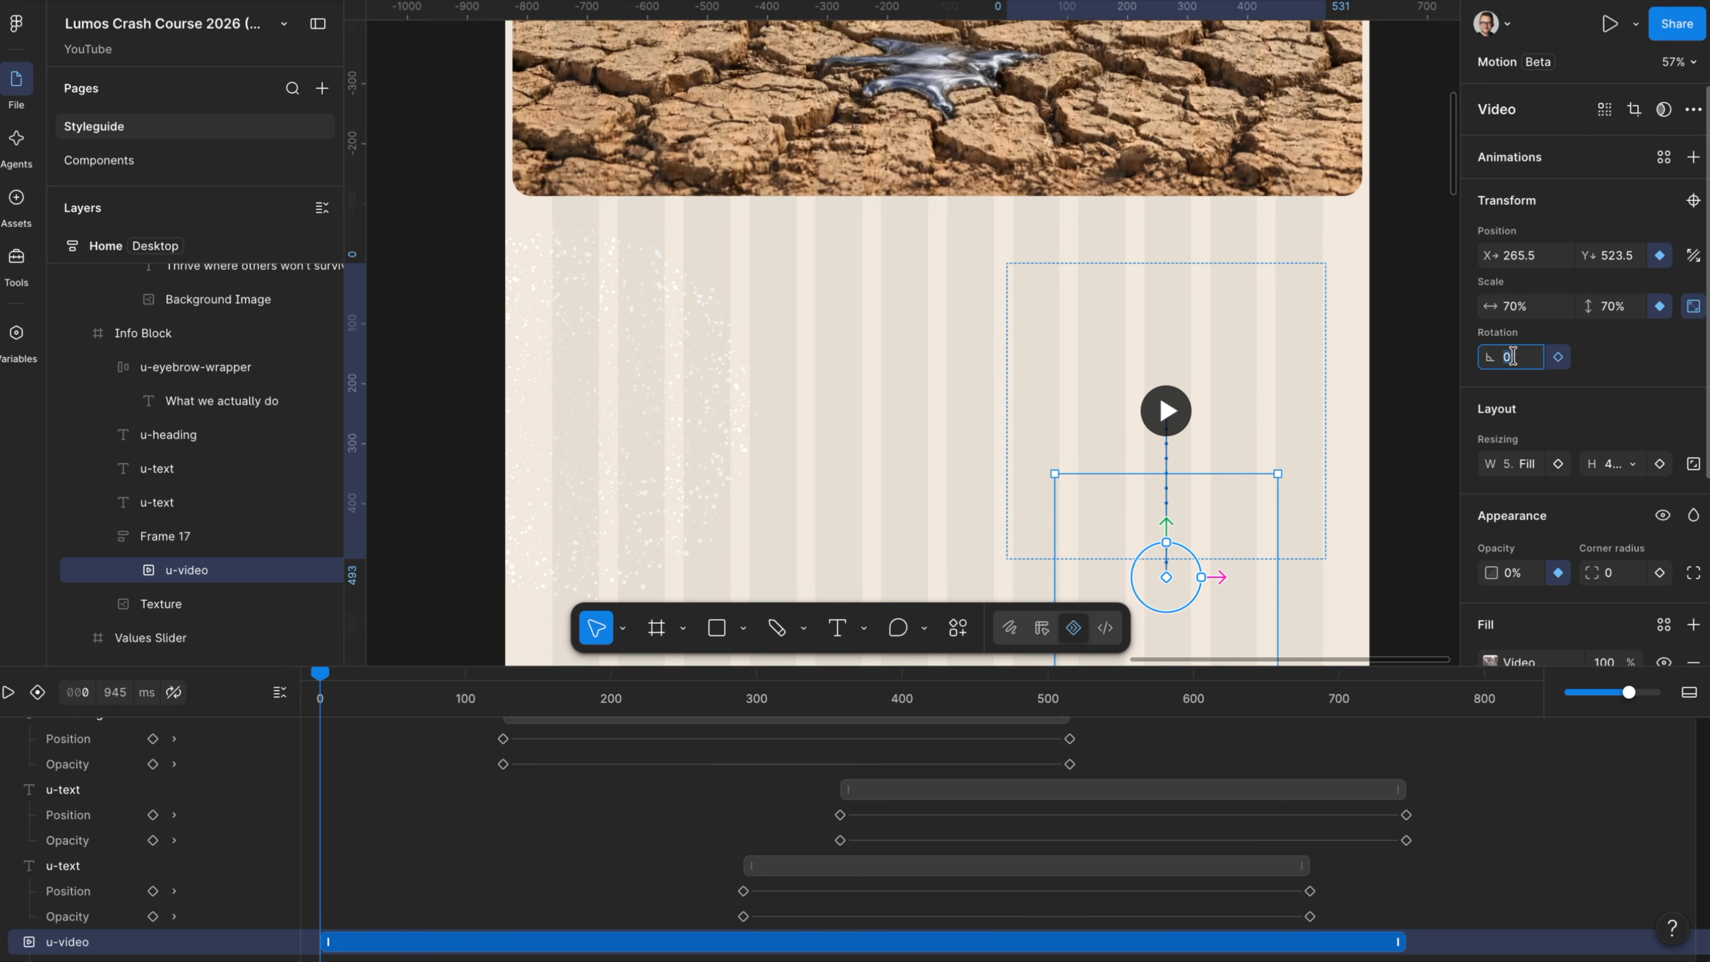
text(-6)
key(Return)
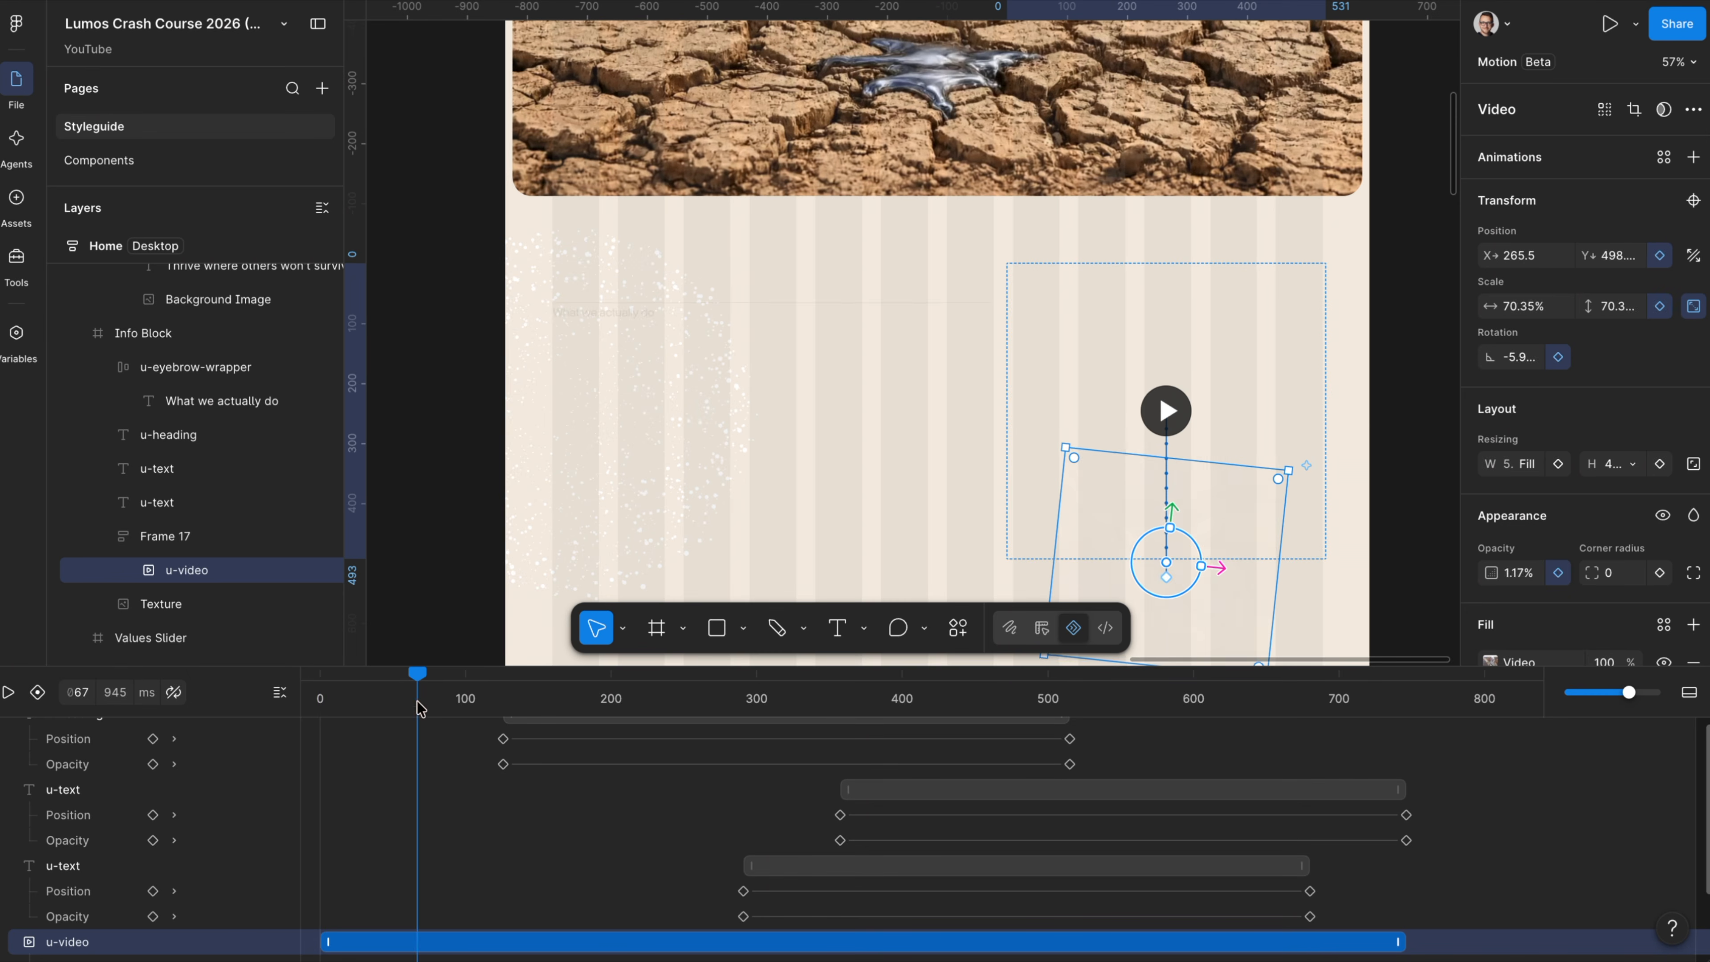
- Shorten the u-video animation to end at about 595 ms and play the full sequence
drag(1399, 941, 1189, 922)
click(430, 702)
key(space)
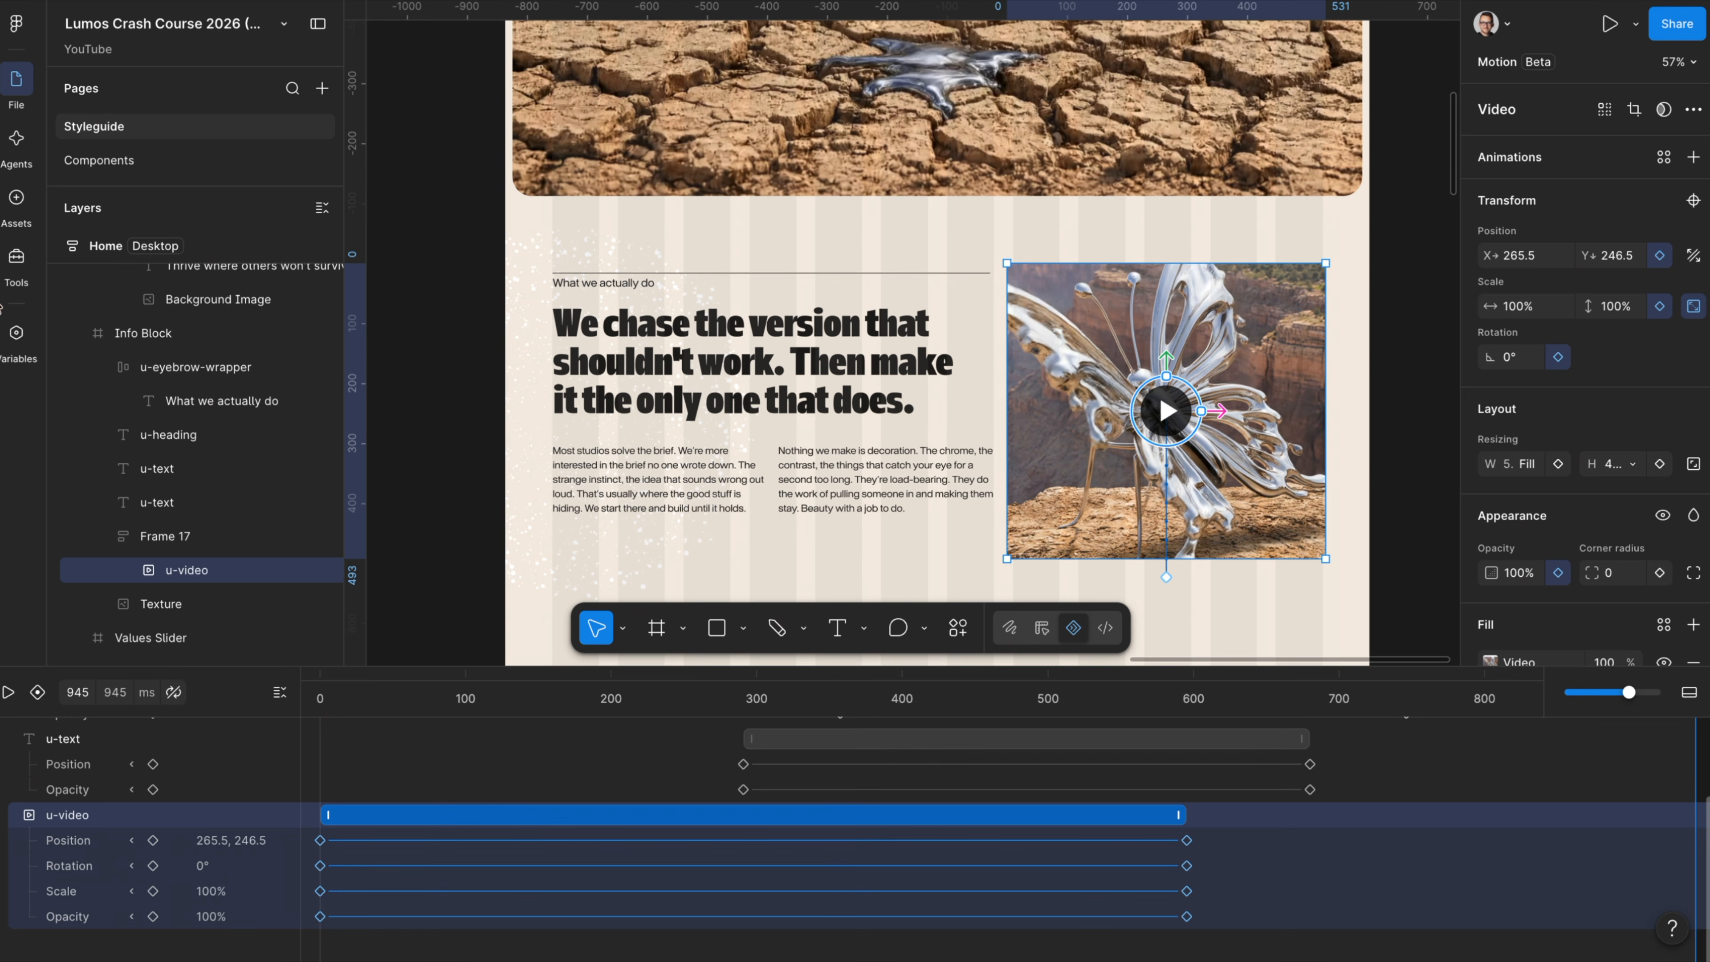
- Run the Motion CSS export tool and move its window clear of the Info Block content
click(16, 256)
click(249, 176)
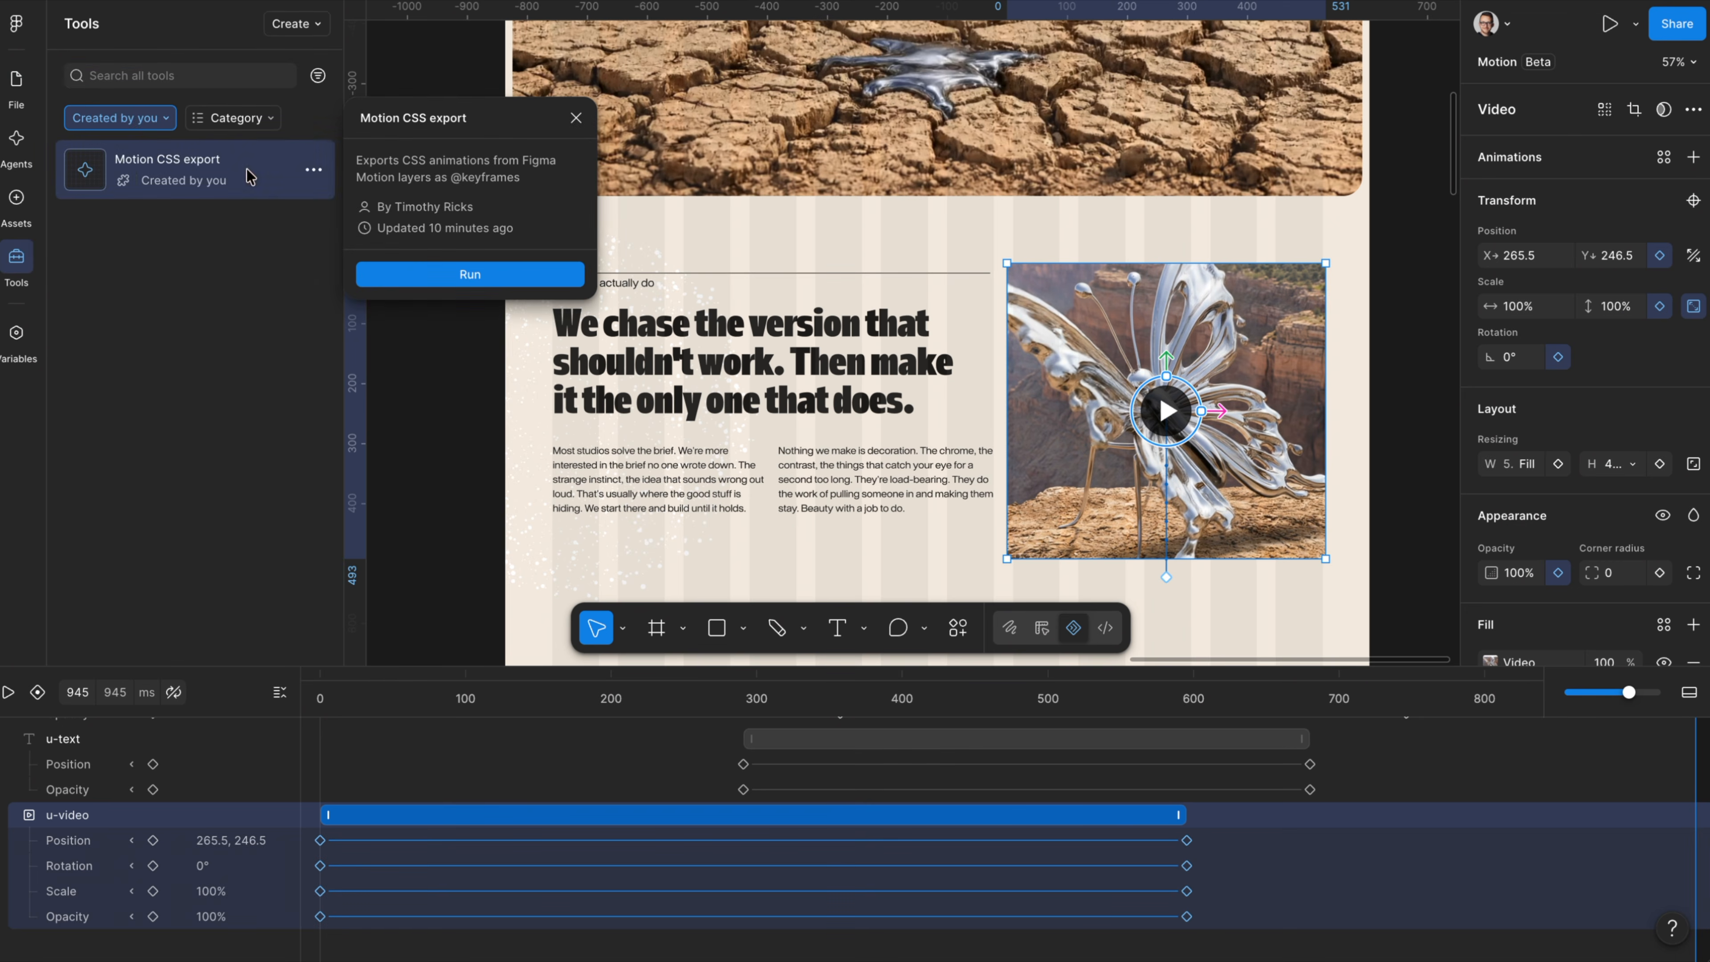
click(495, 281)
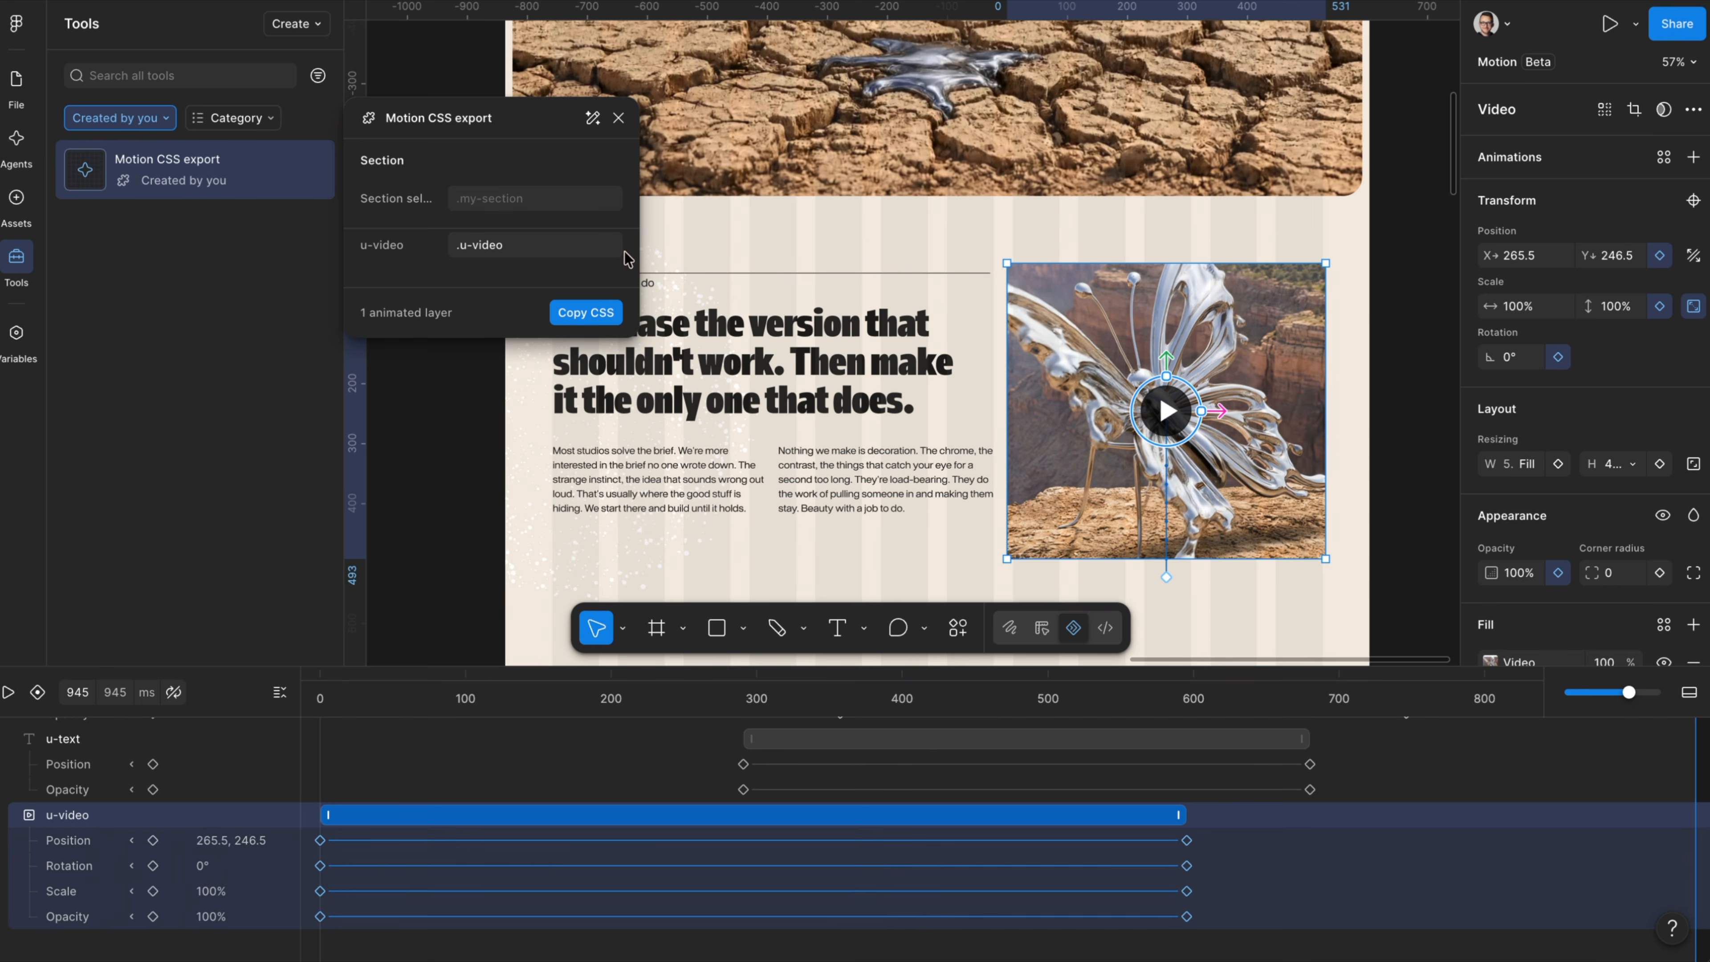
drag(508, 131, 1496, 281)
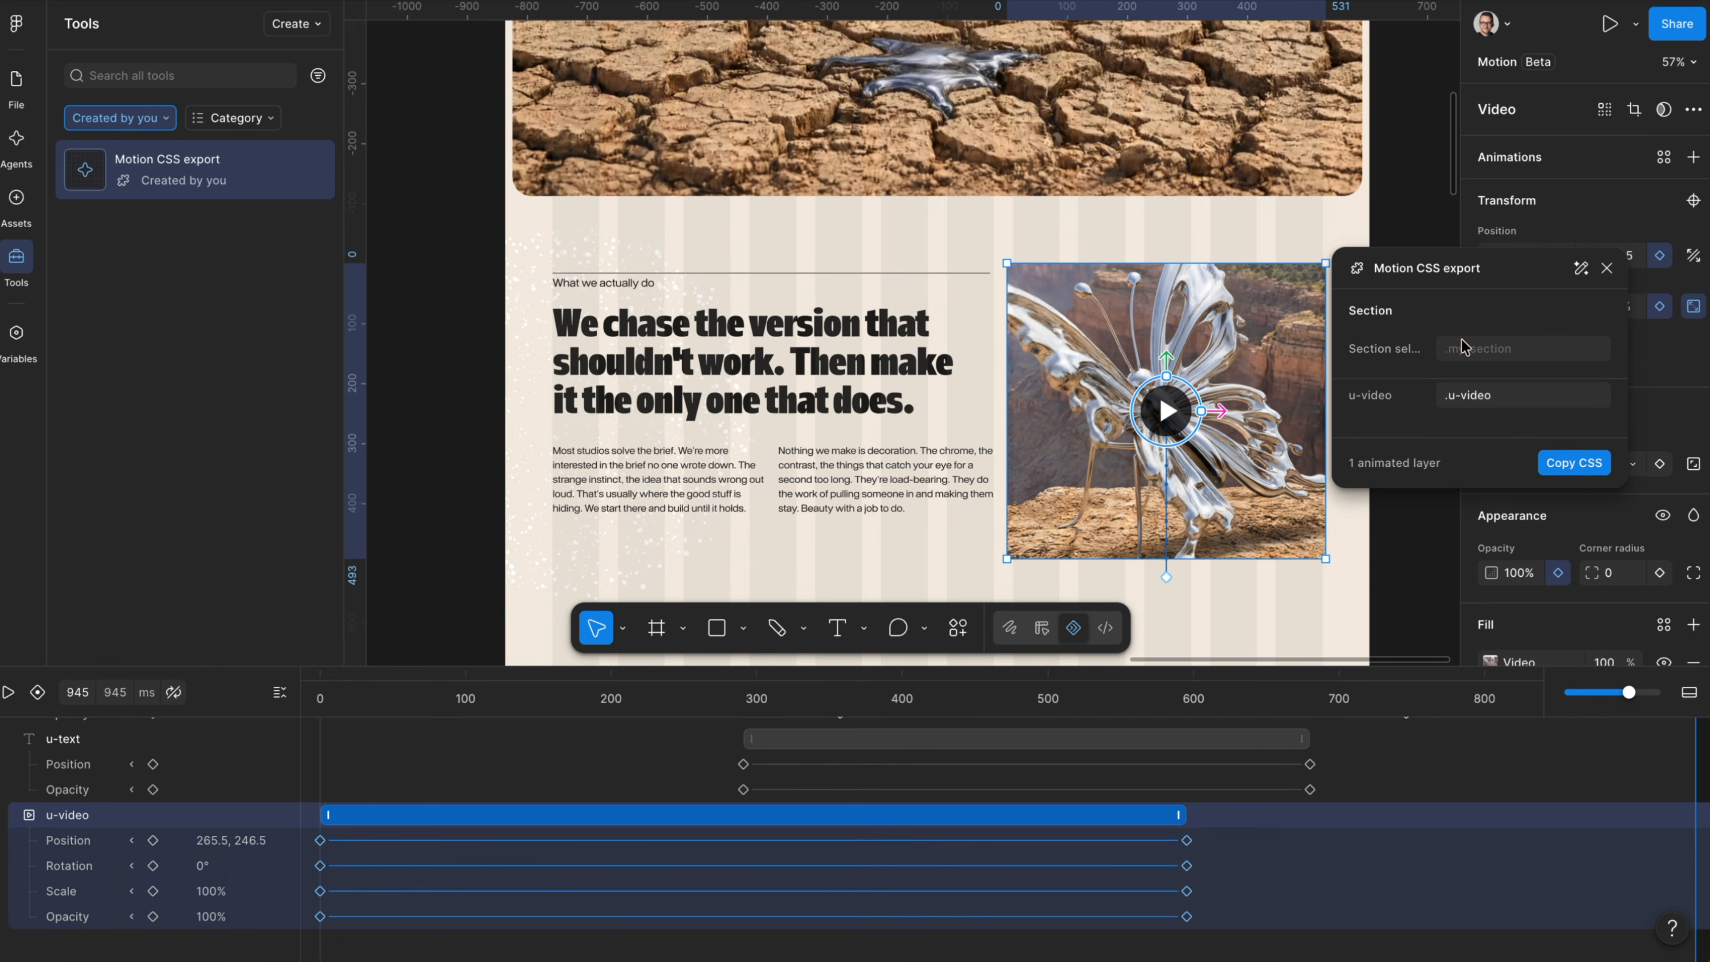
- Select the whole Info Block frame and set the export's section selector to .info-block_wrap
click(1013, 237)
click(1505, 343)
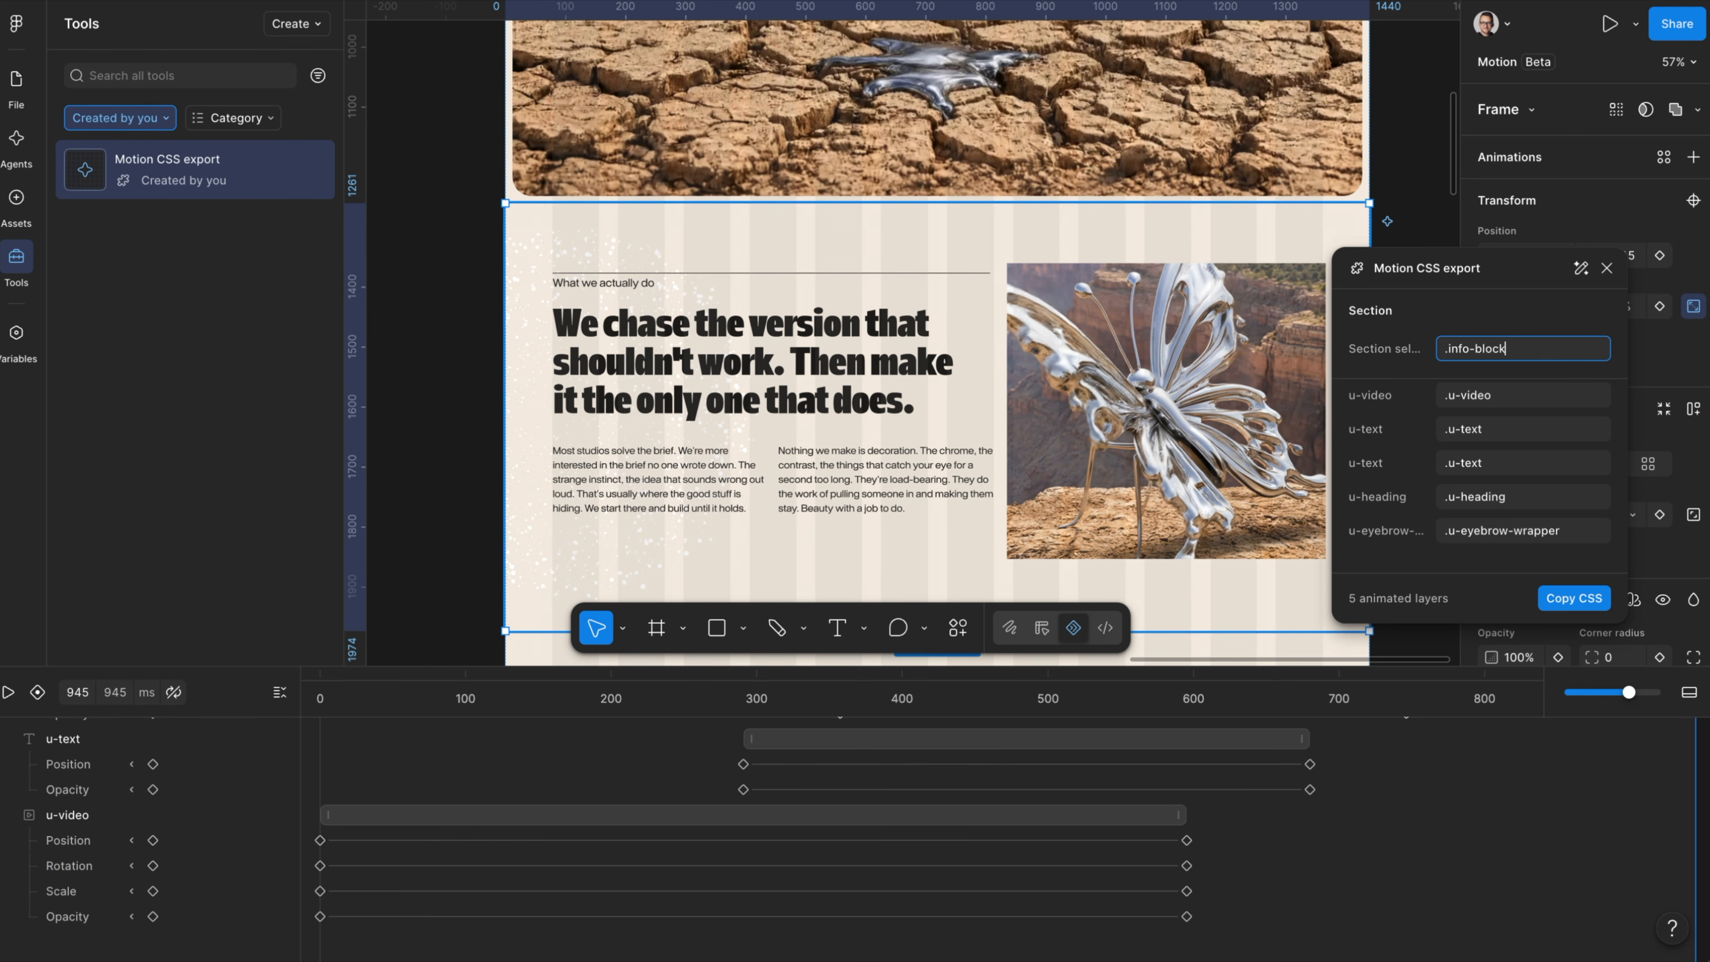
click(1518, 396)
click(1504, 431)
click(1508, 463)
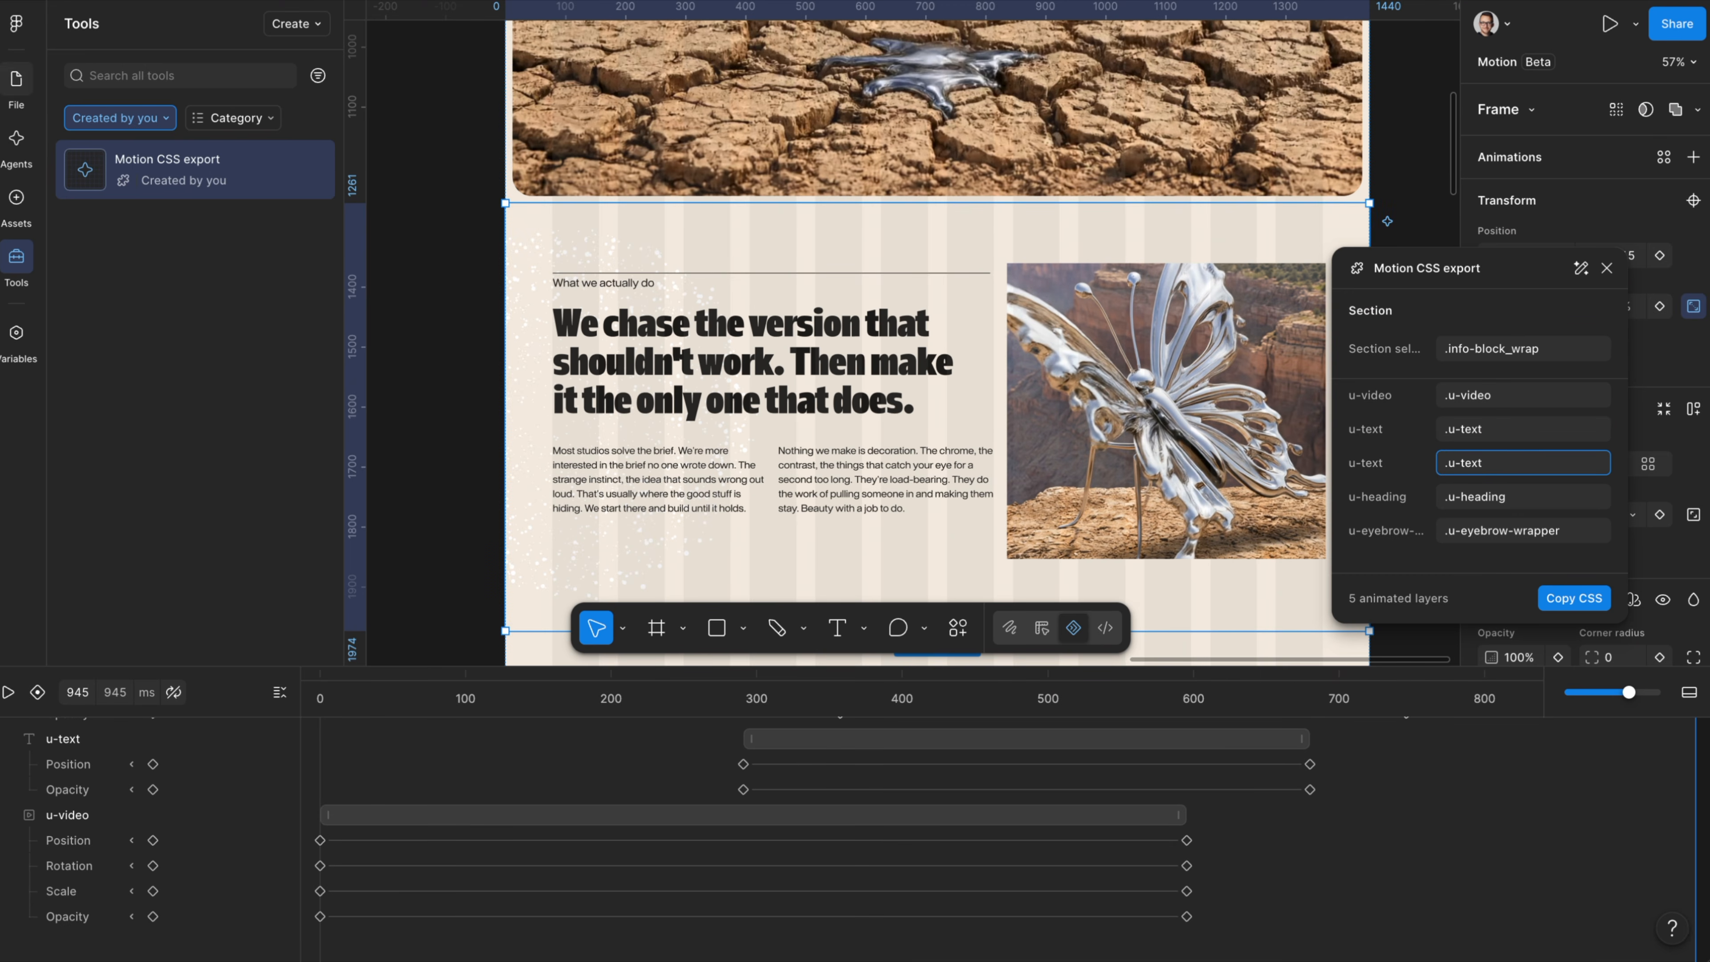
- Show the file's layers, set the first u-text selector to .u-text:nth-child(1), and copy that selector
click(17, 108)
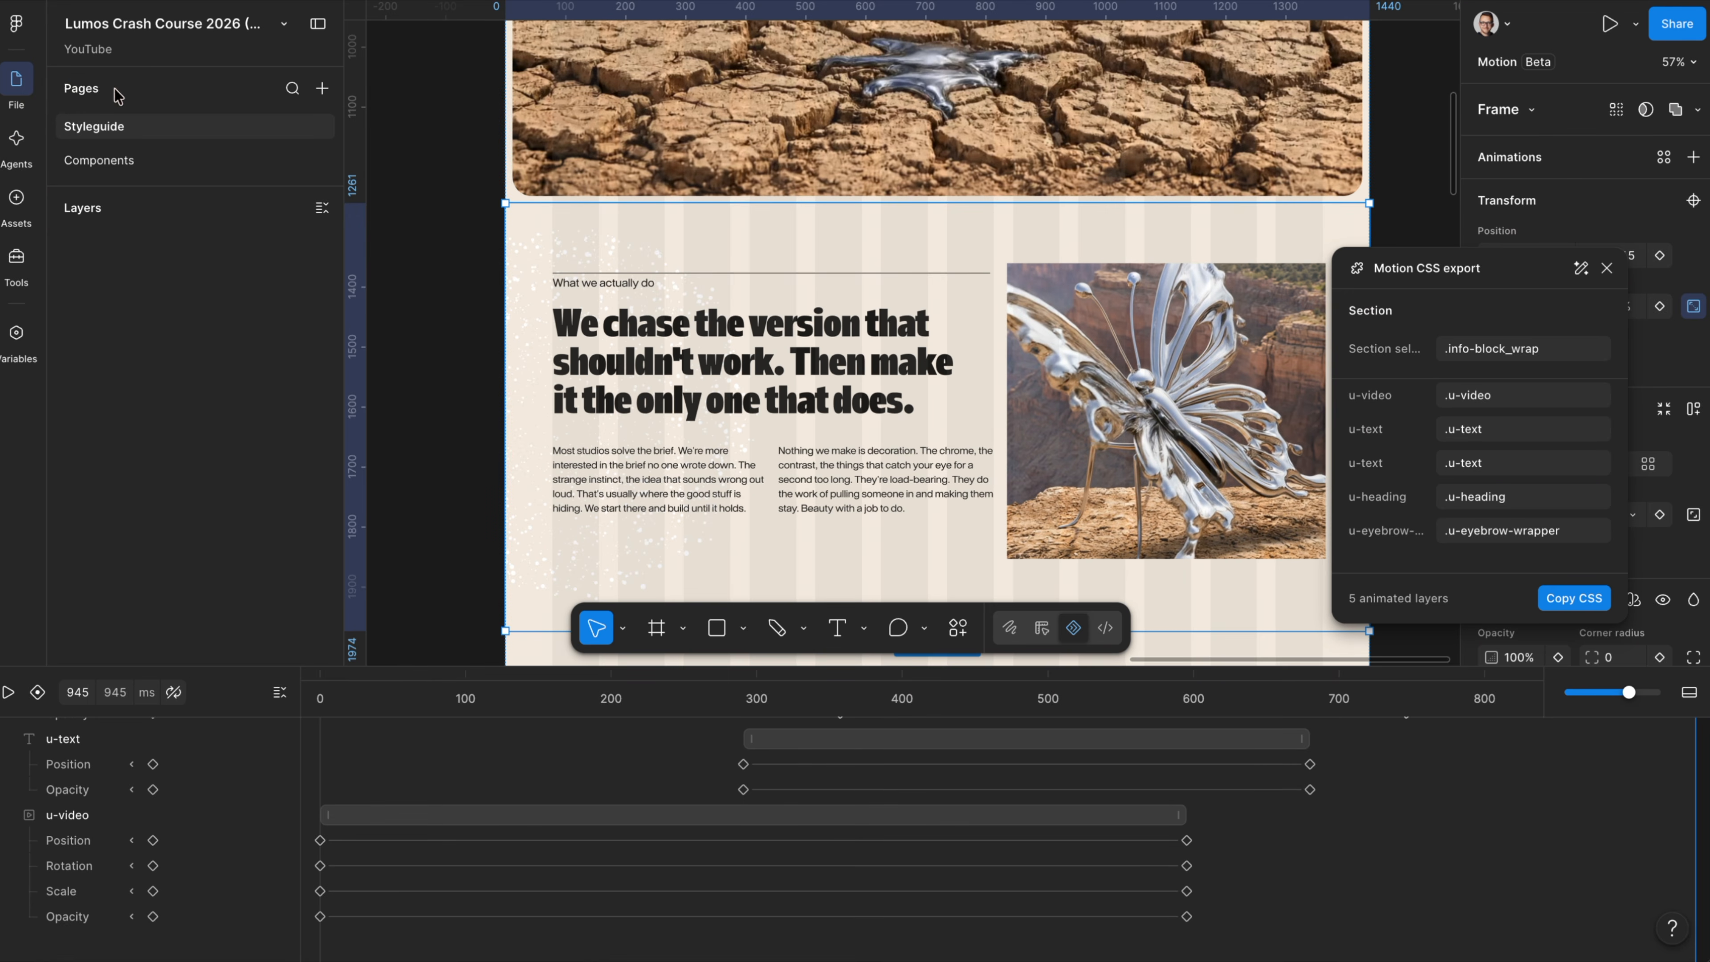
click(1563, 429)
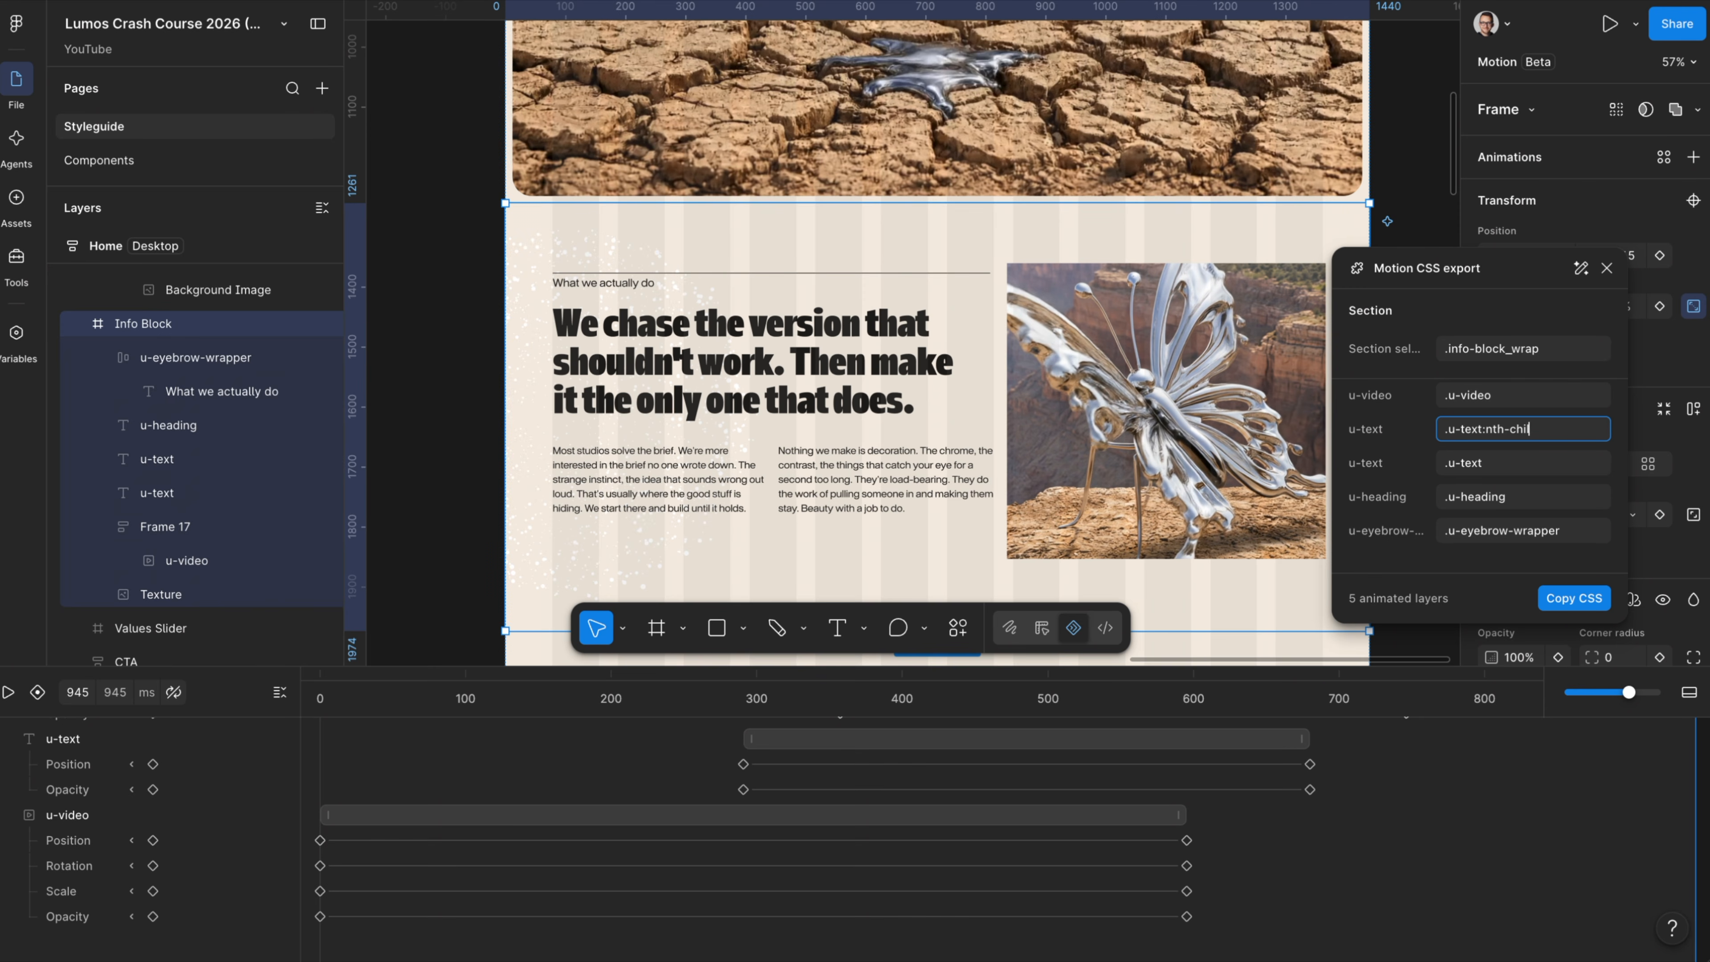
text(:nth-child(1)
key(ctrl+a)
key(ctrl+c)
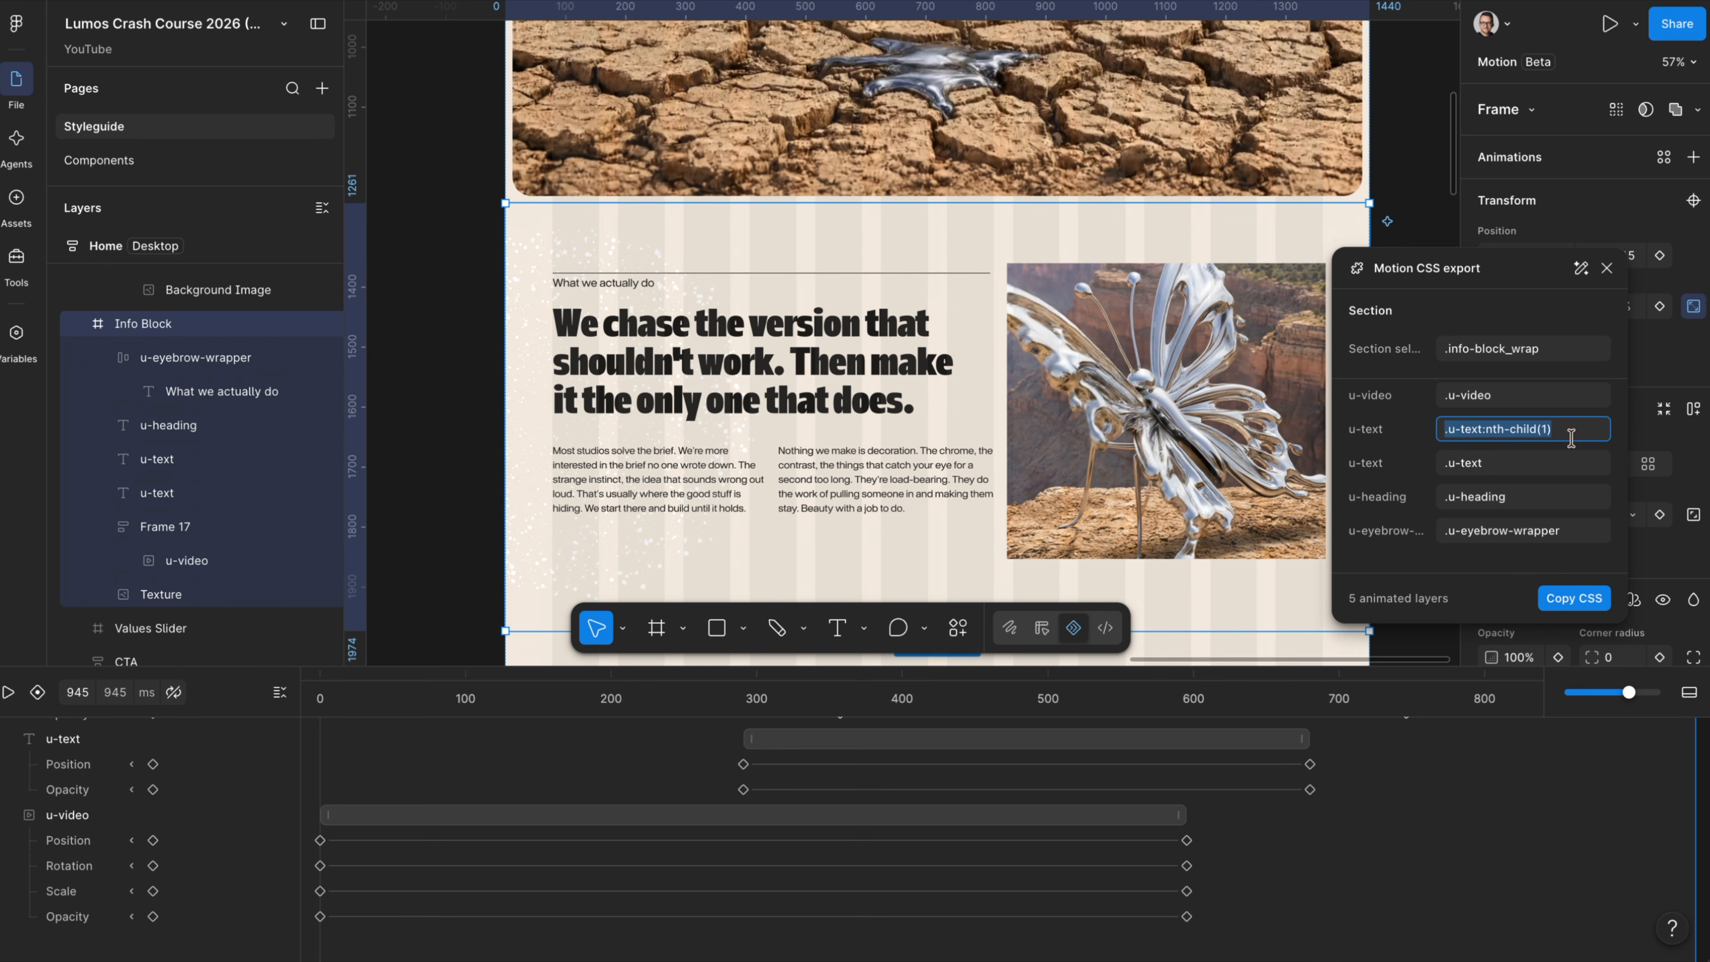
- Set the second u-text selector to .u-text:nth-child(2) and copy the generated CSS
click(1547, 463)
key(ctrl+a)
key(ctrl+v)
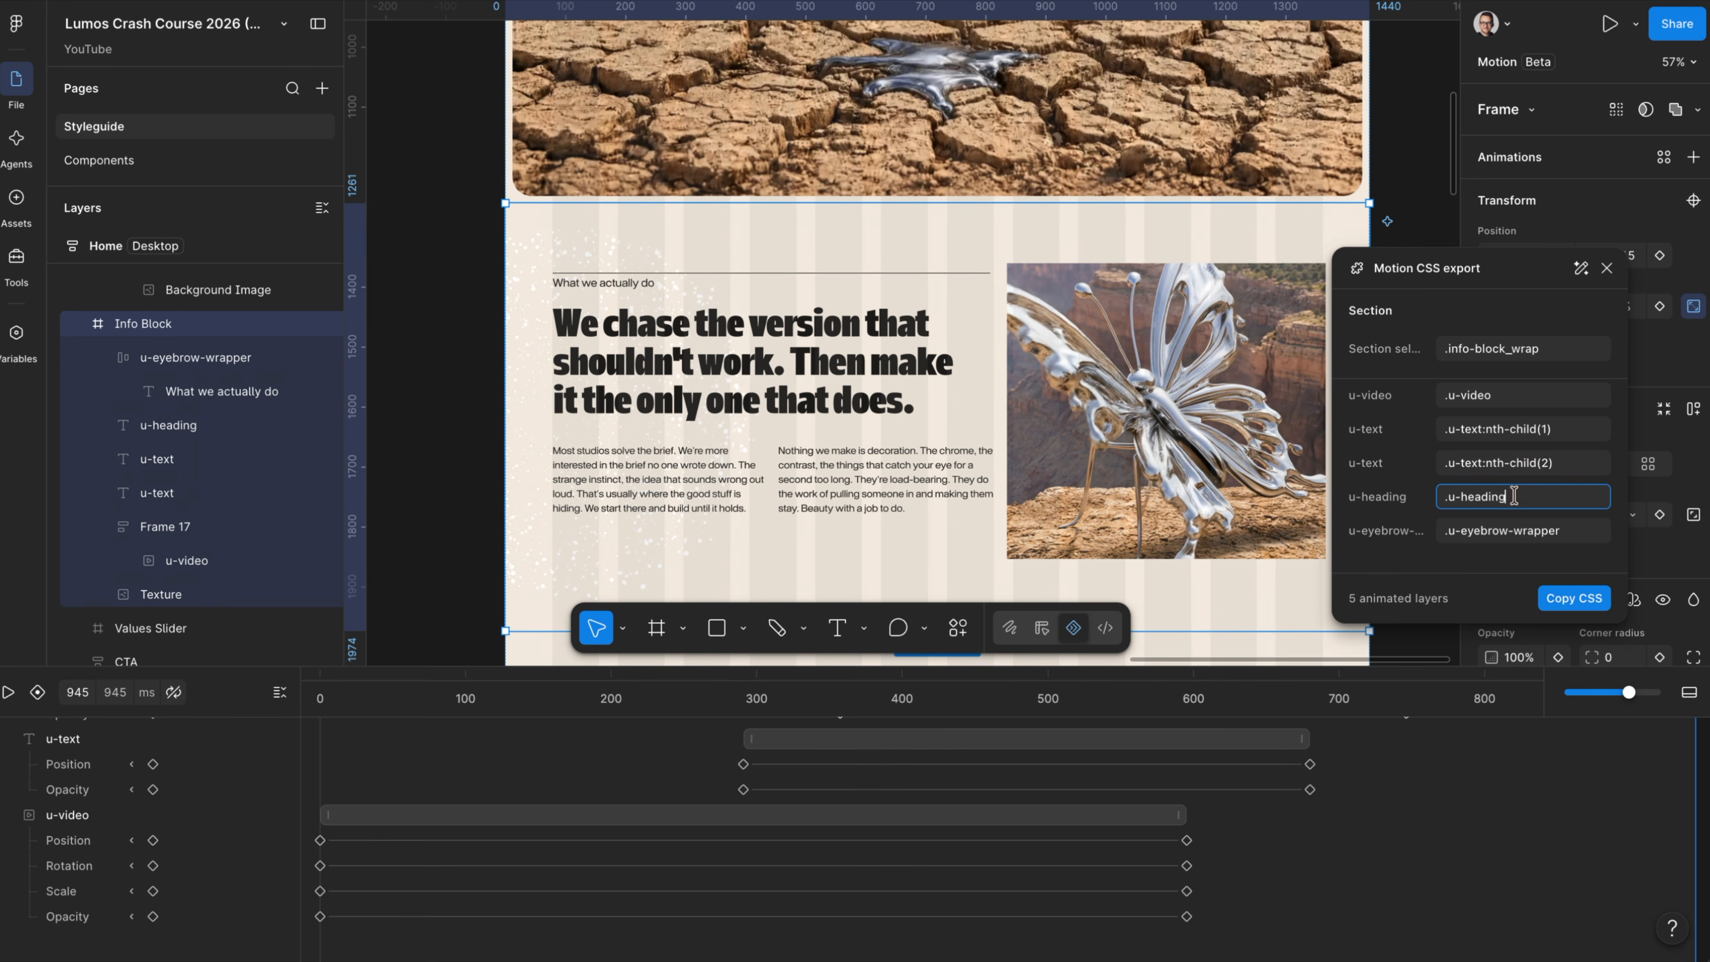
click(1575, 599)
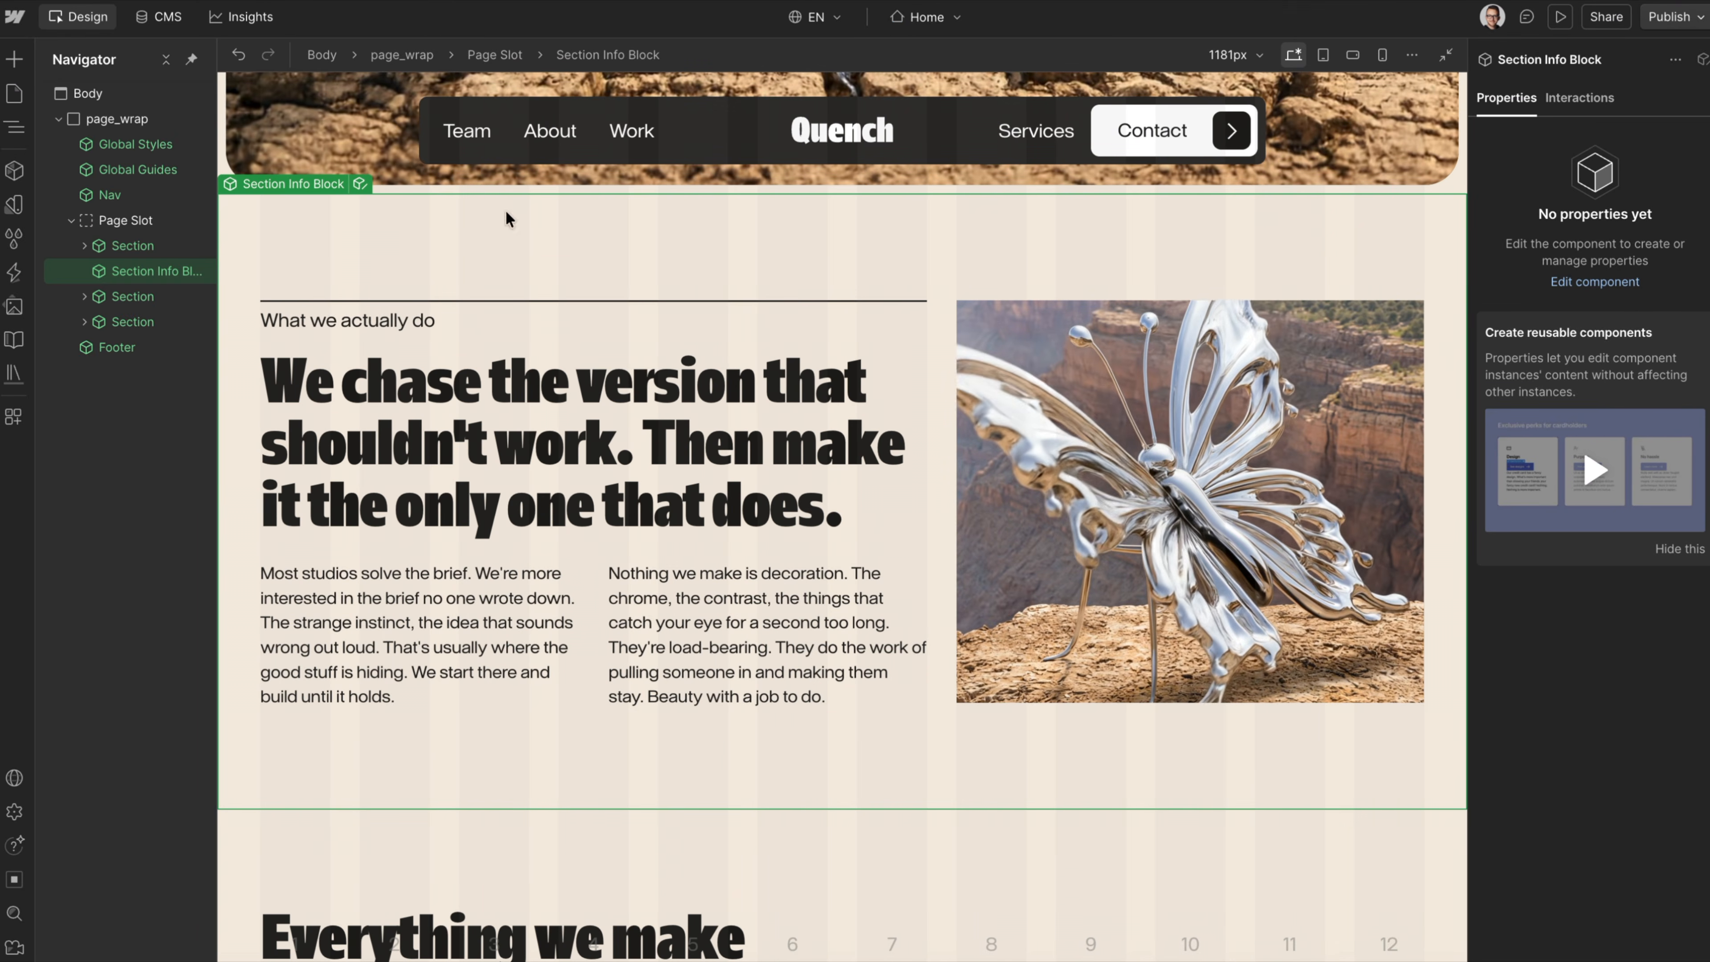
- Switch to Webflow, open the Section Info Block component for editing, and check the class name inside its Typography Heading
click(359, 187)
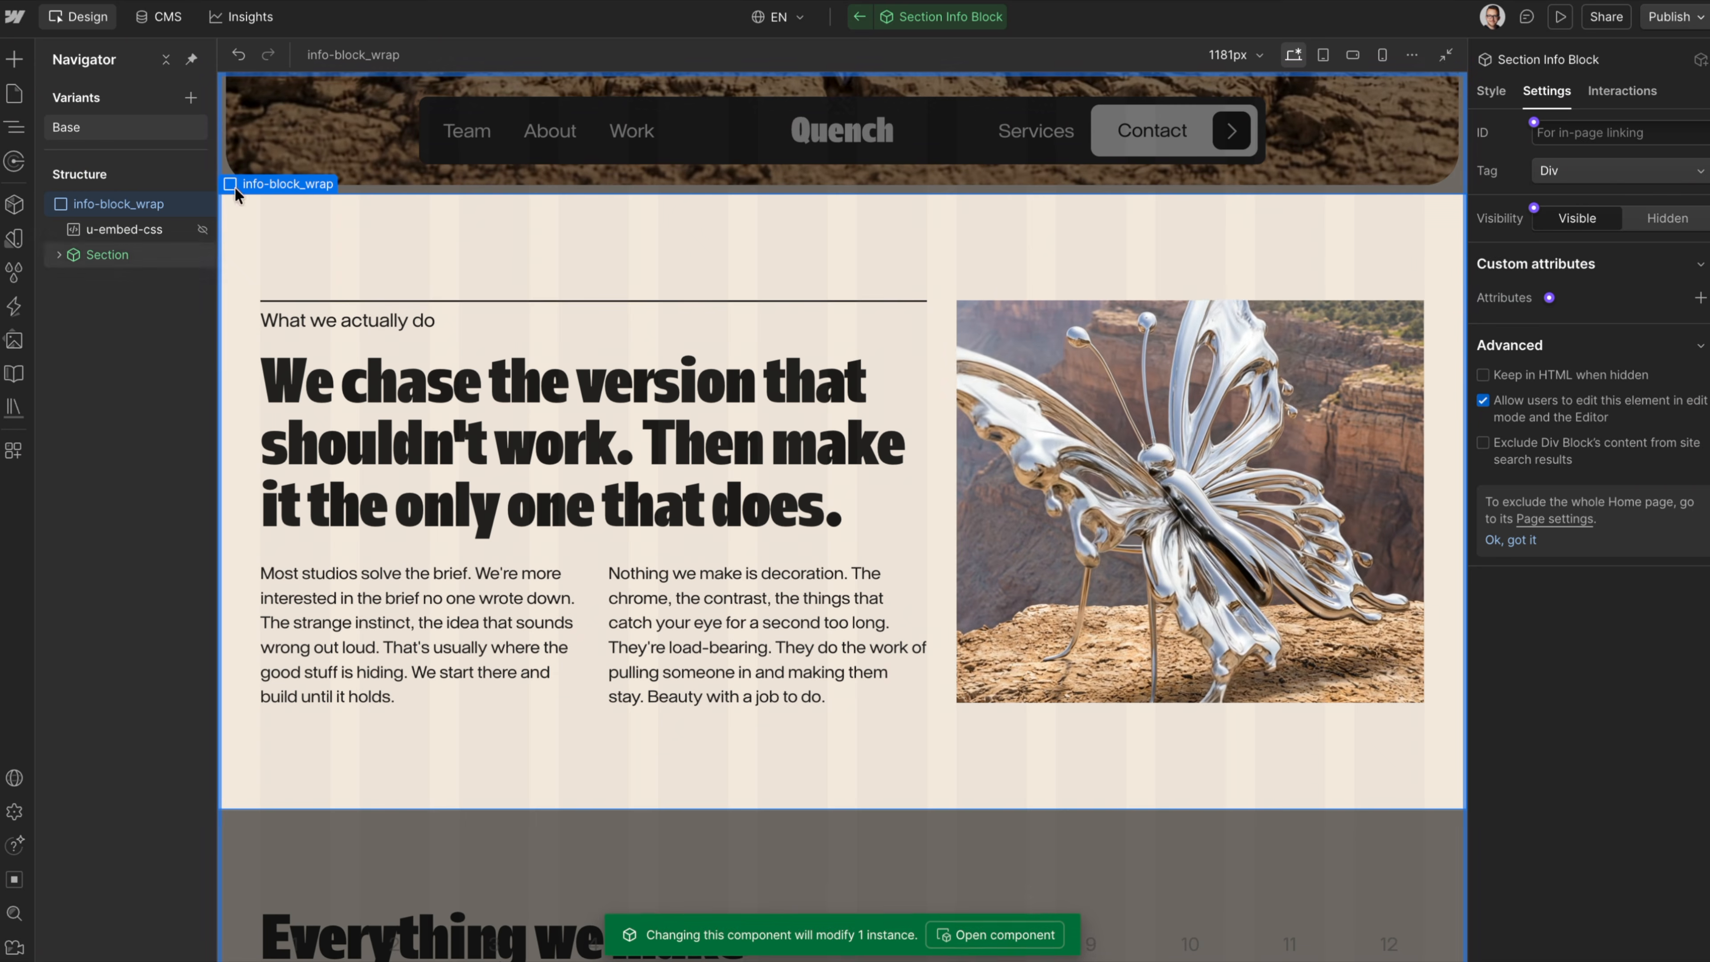
click(408, 551)
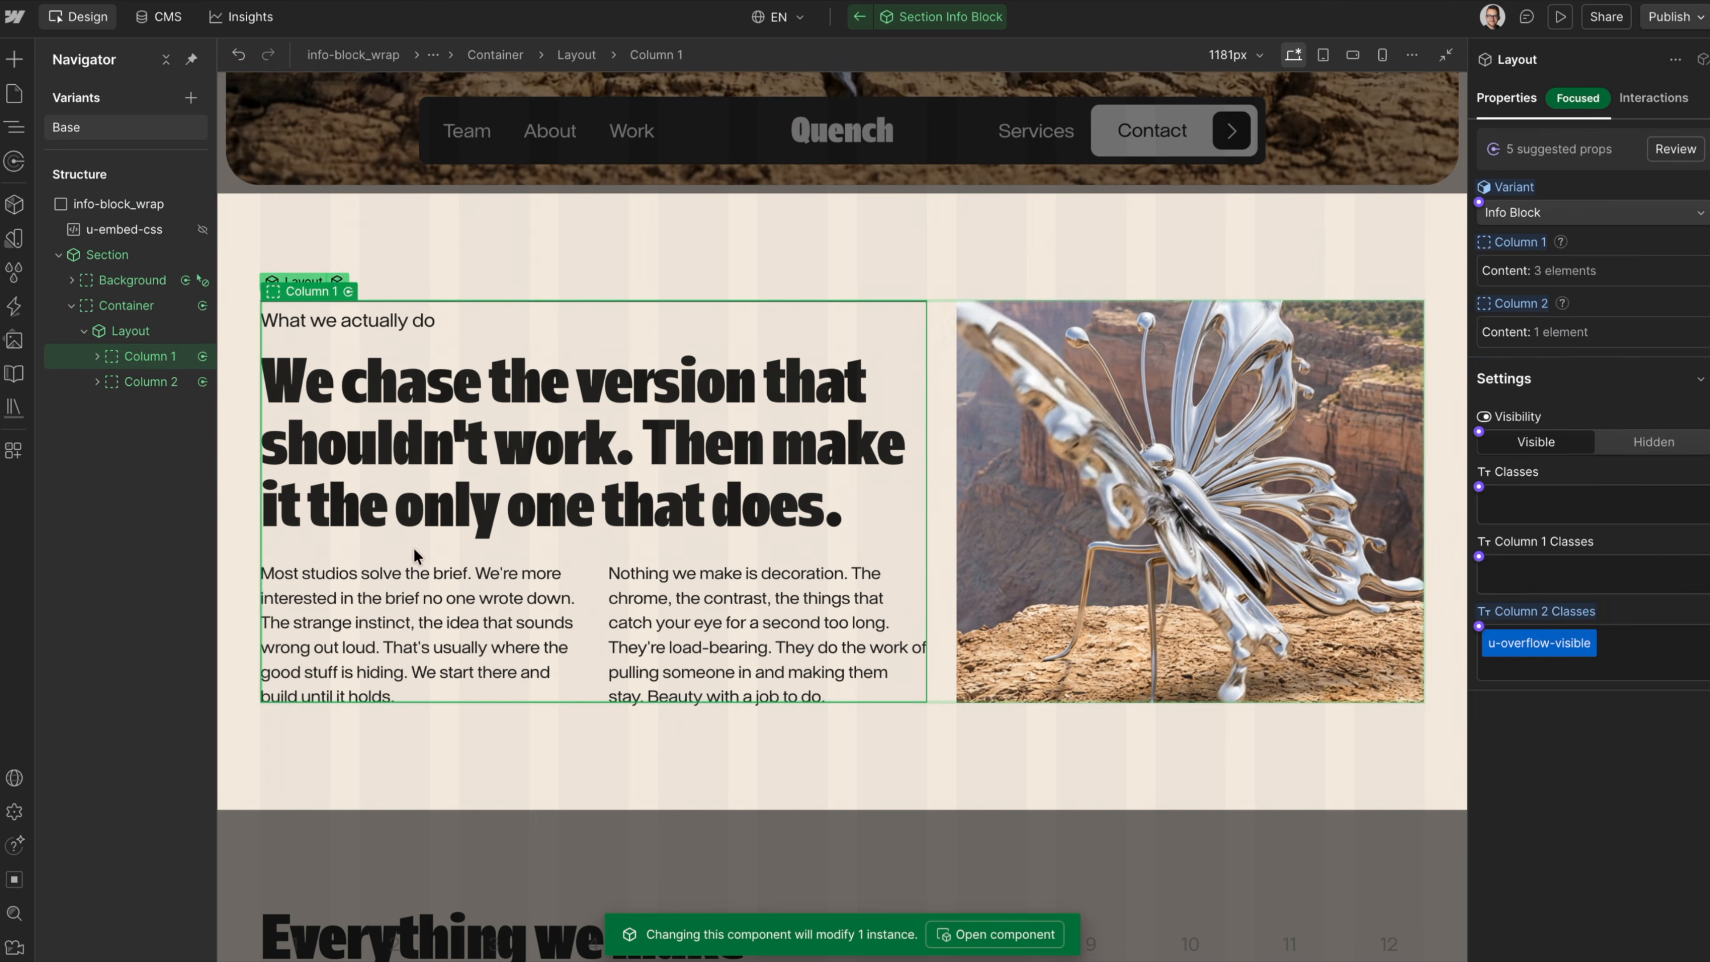
click(412, 377)
click(419, 351)
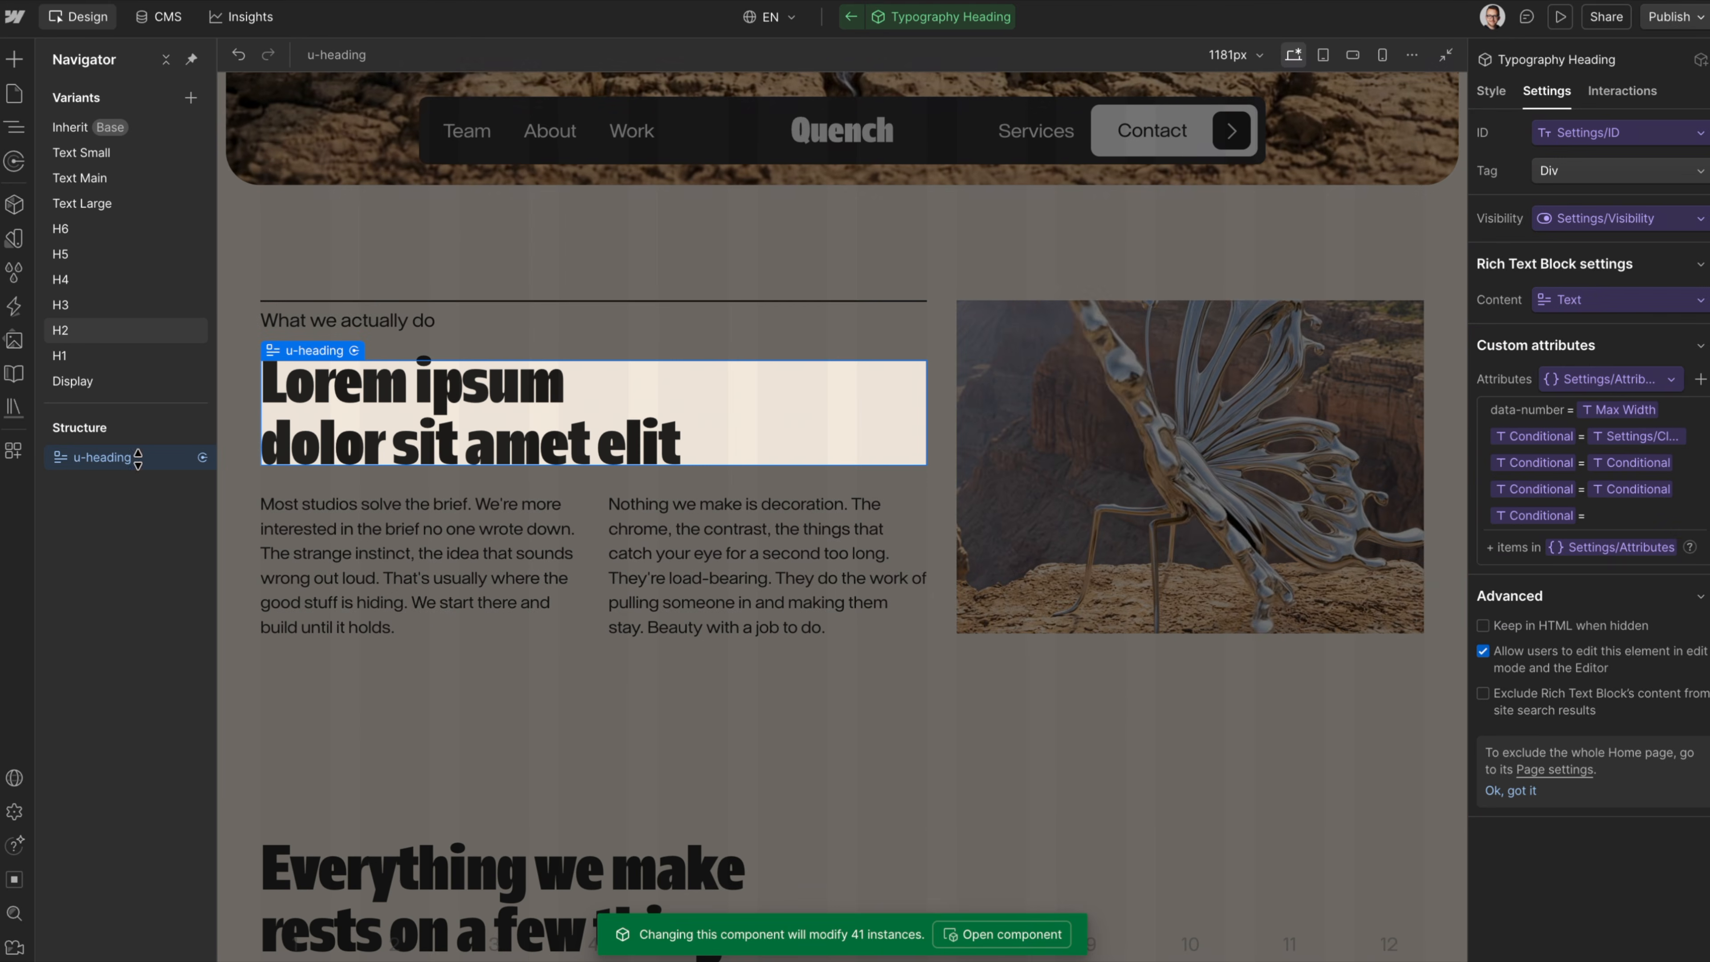
double_click(497, 550)
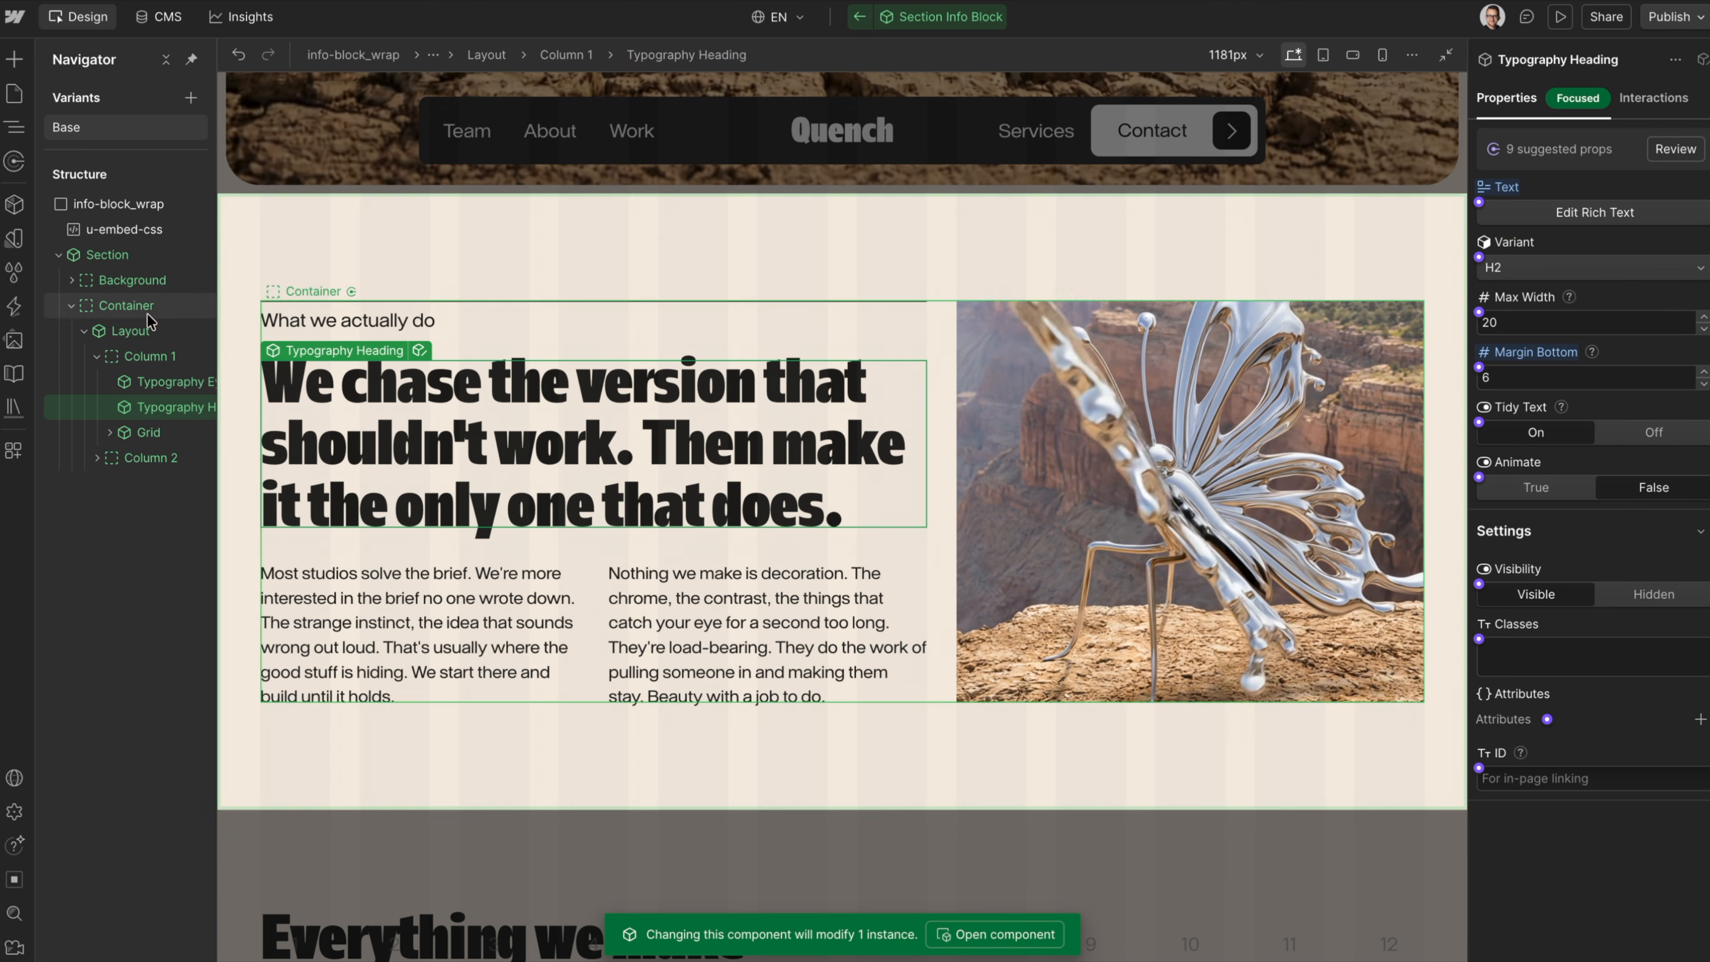
- Paste the exported CSS into the Info Block component's u-embed-css code embed and review its keyframes and selector rules
double_click(122, 228)
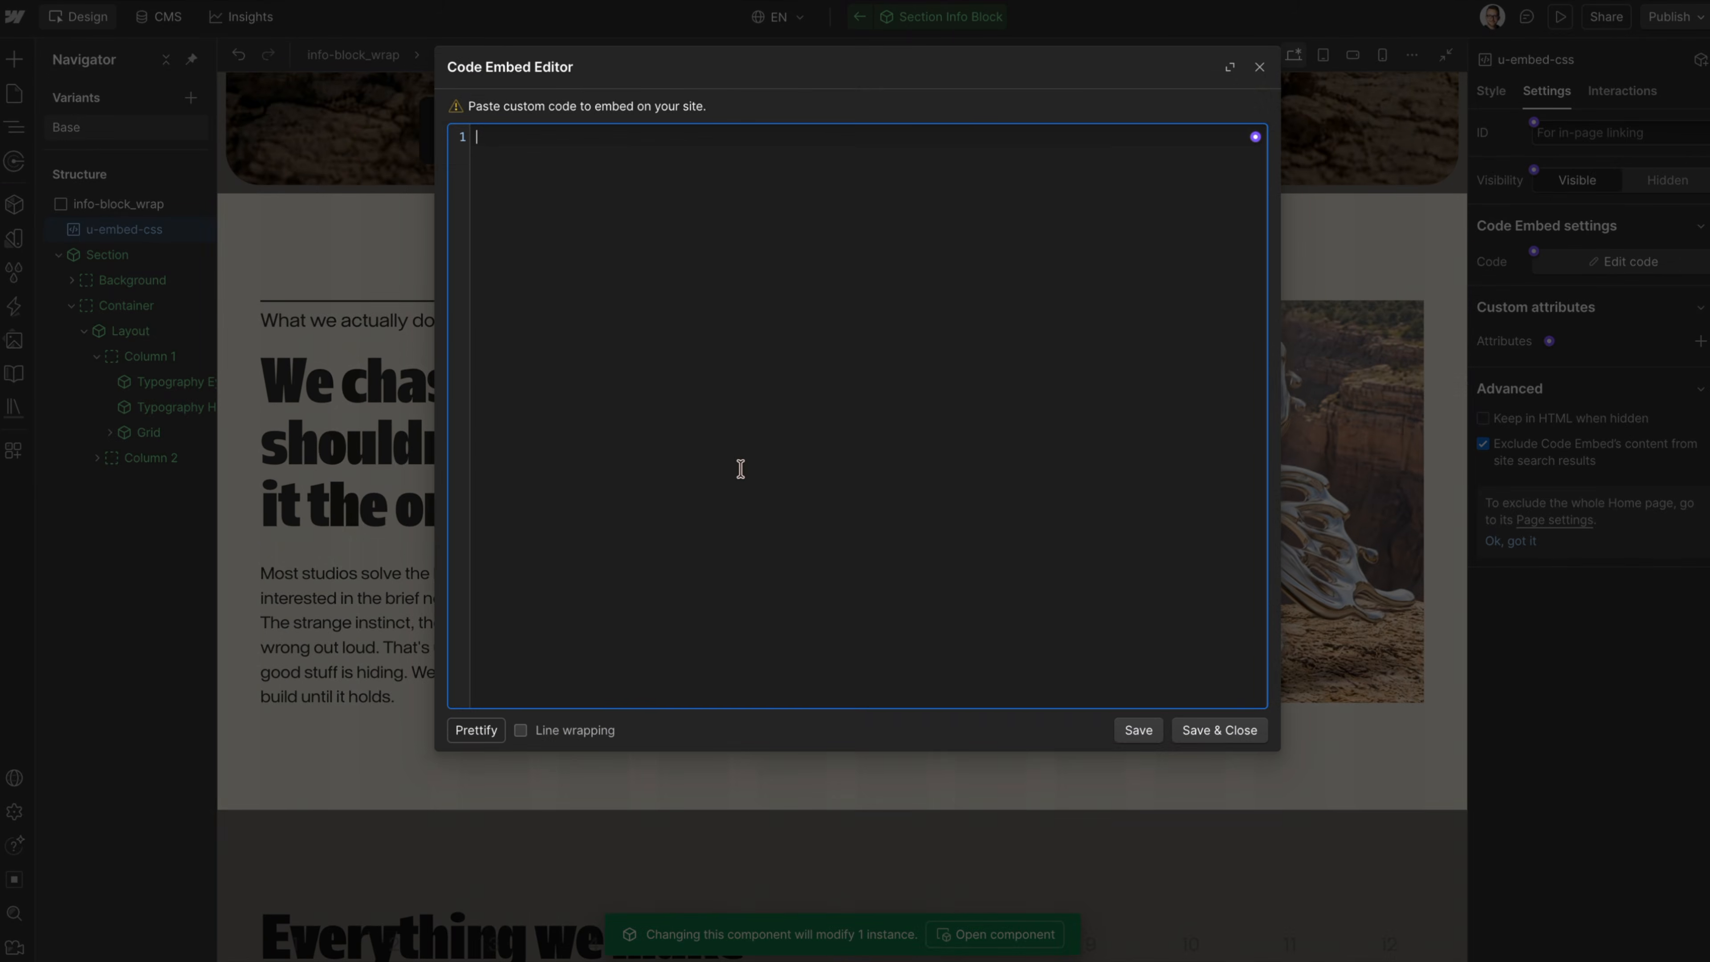
key(ctrl+v)
scroll(681, 258, up, 20)
scroll(681, 258, down, 1)
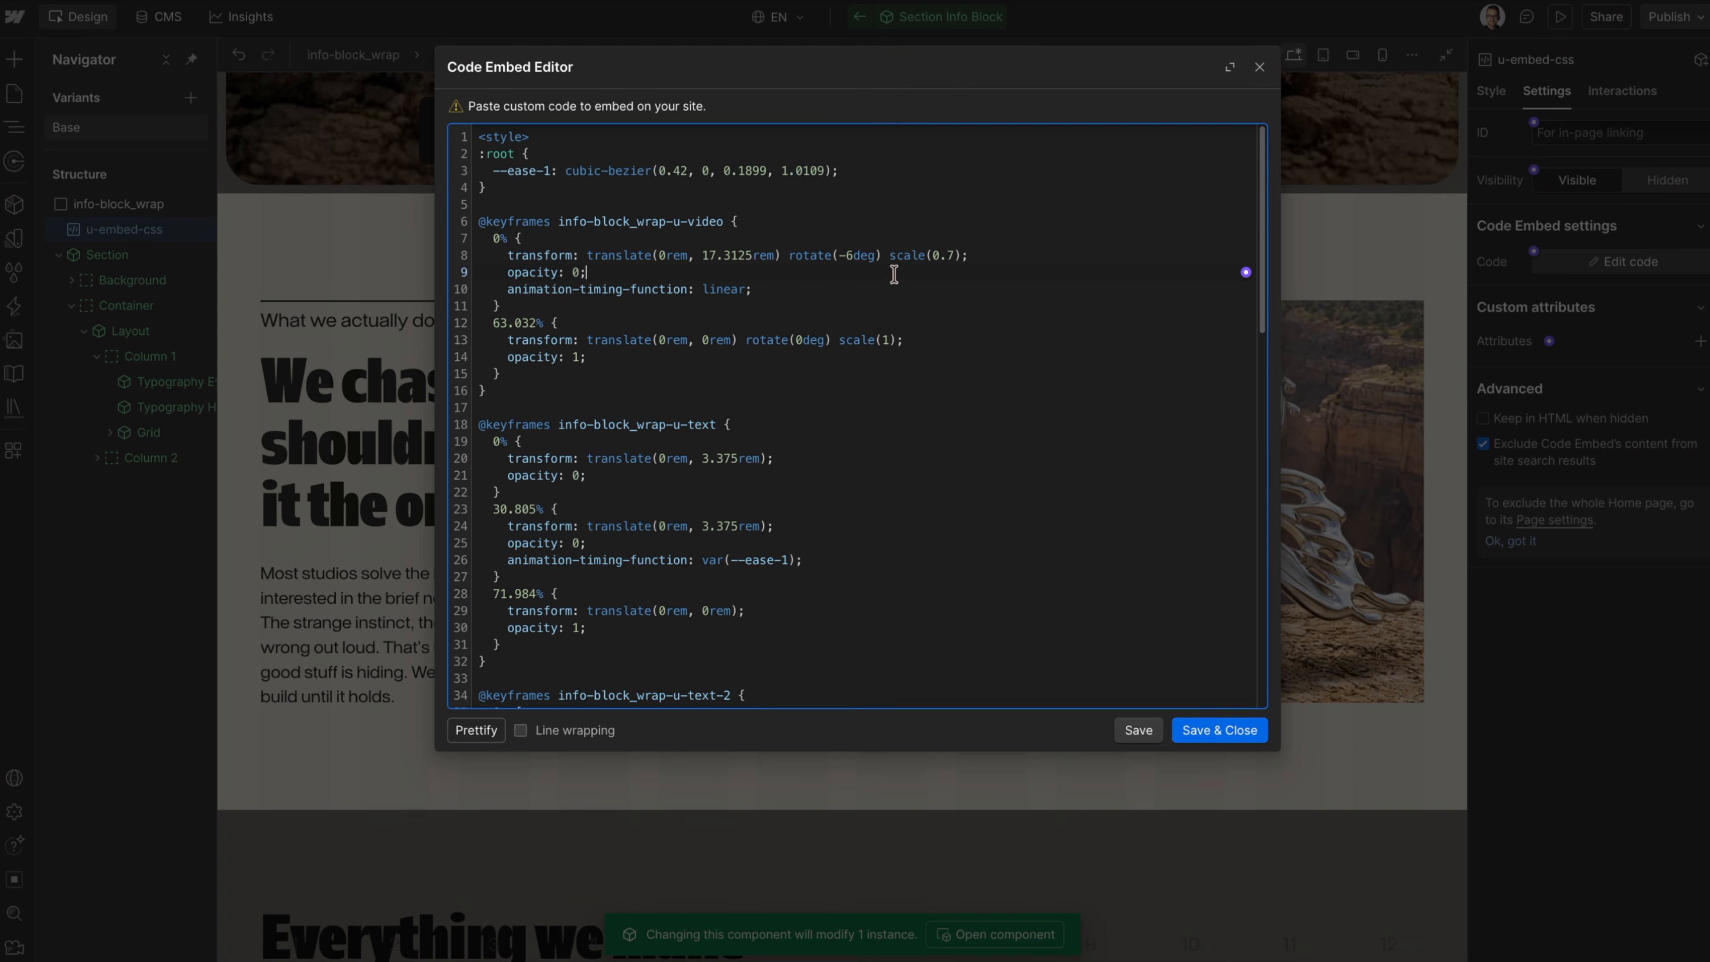
scroll(812, 495, down, 15)
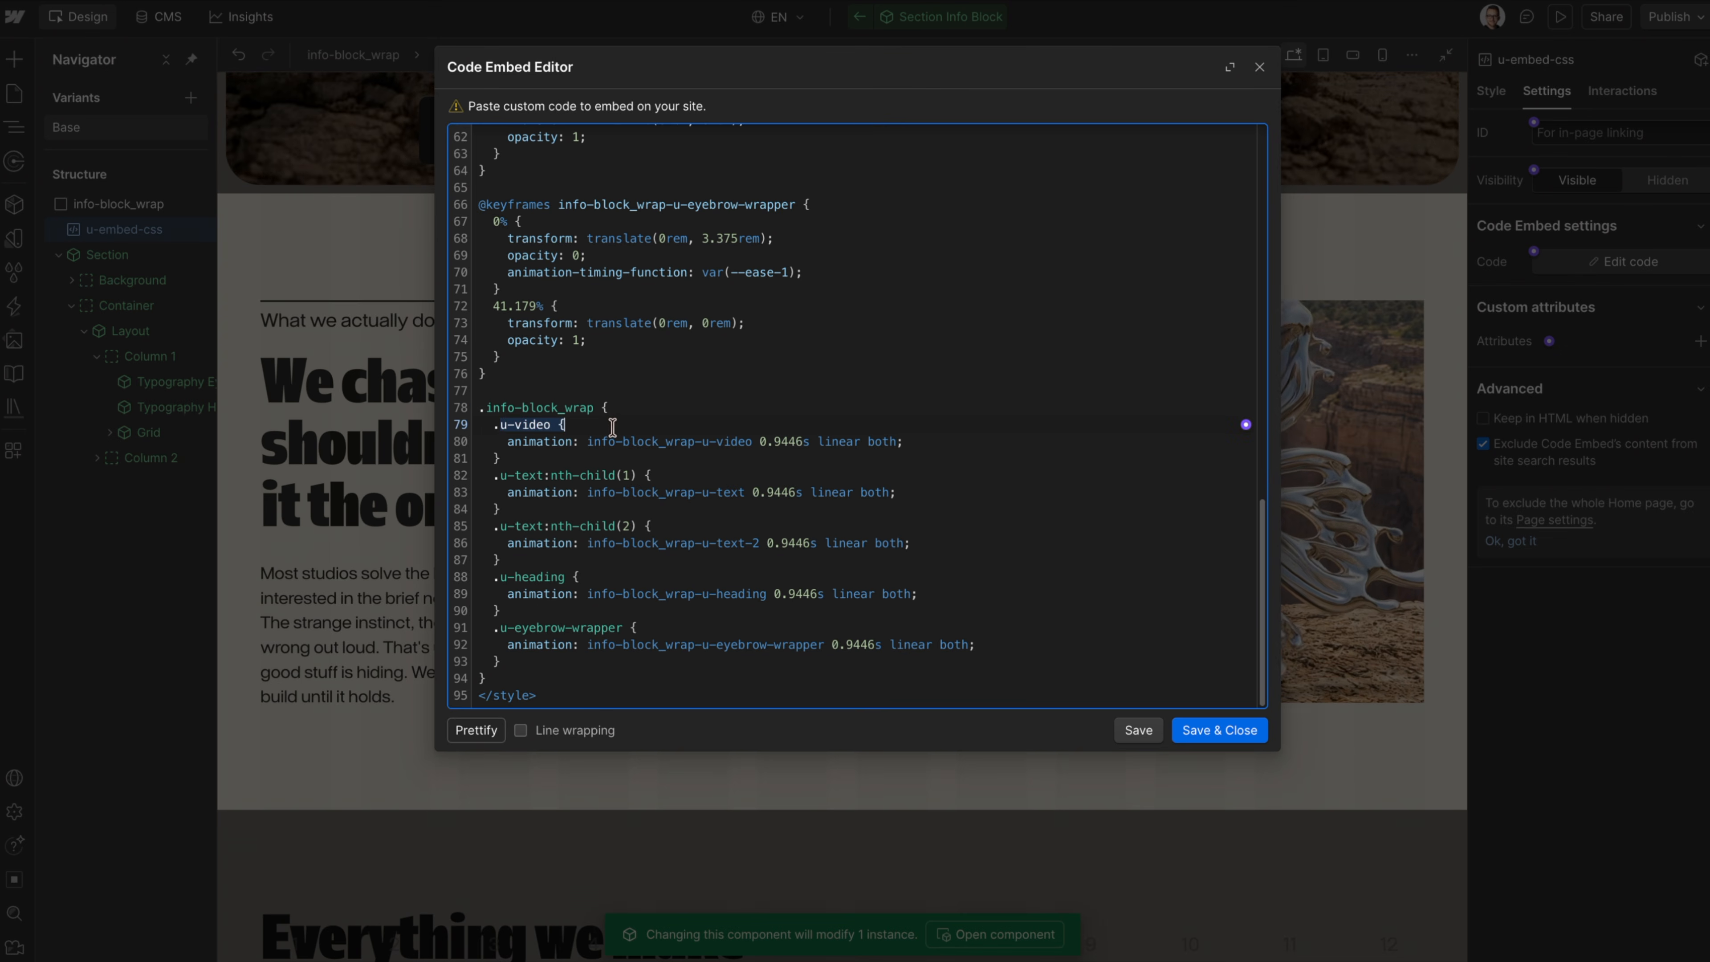
- Check the child selectors nested under .info-block_wrap, and save and close the Info Block's code embed
drag(515, 480, 667, 489)
drag(486, 407, 558, 408)
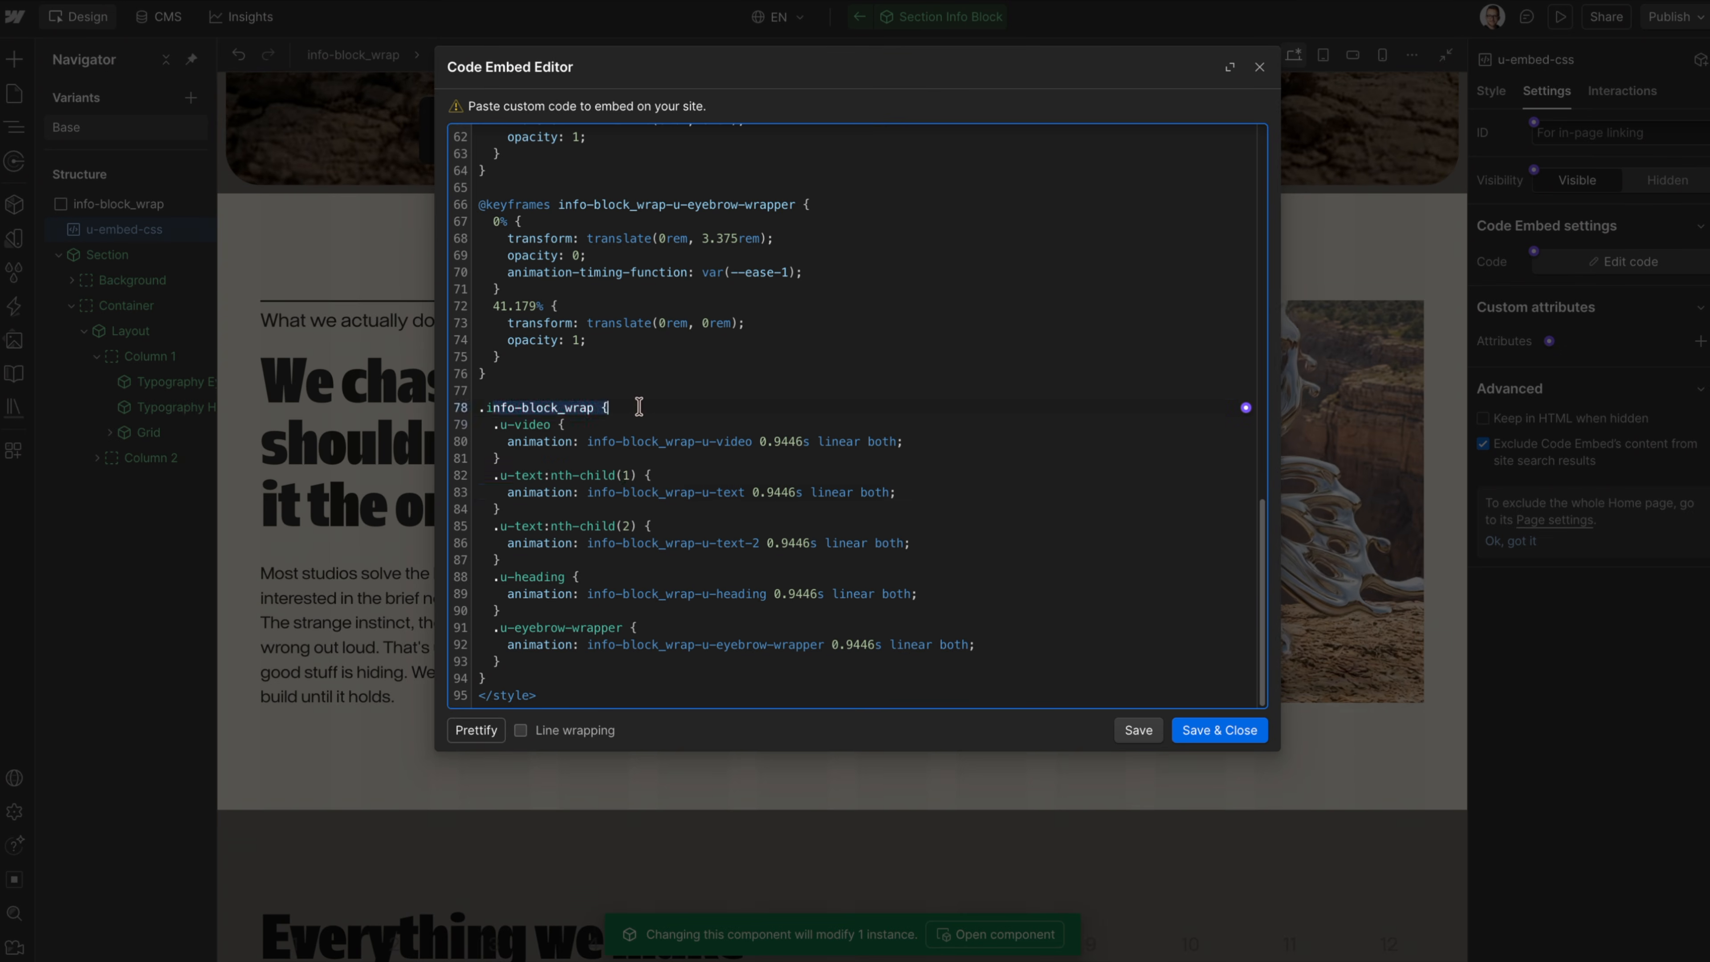
click(1247, 731)
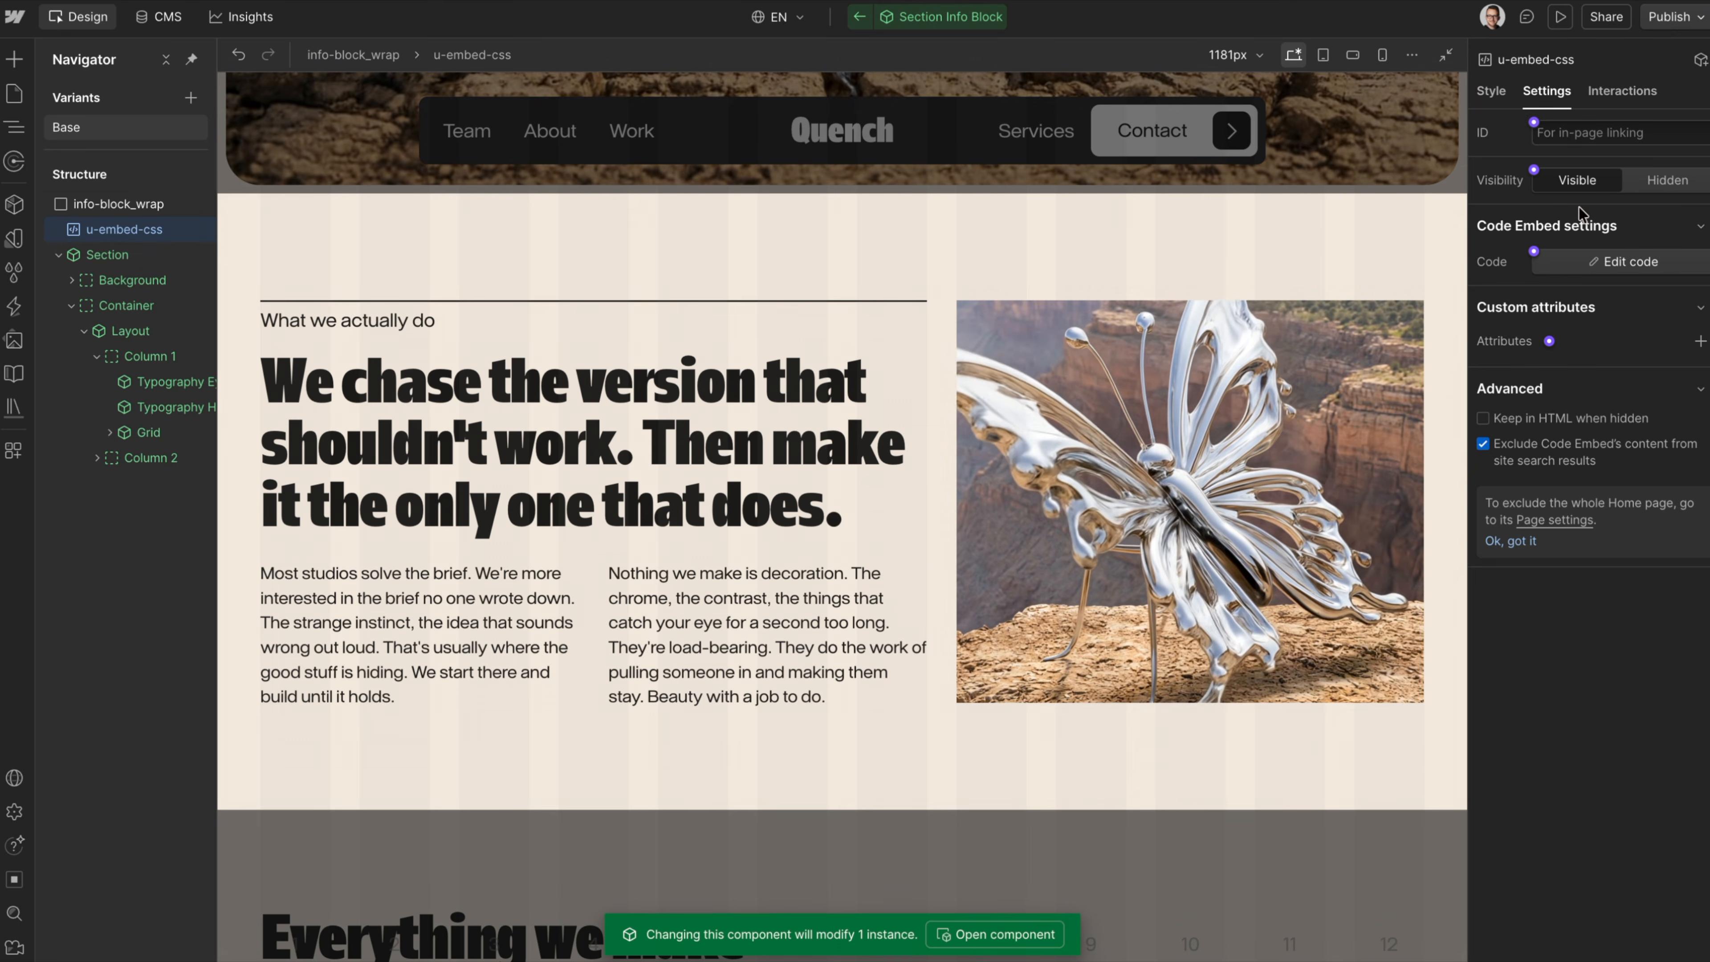
- Preview the Home page and examine the Info Block section's staggered heading, text and video animations as it enters the view
key(ctrl+shift+p)
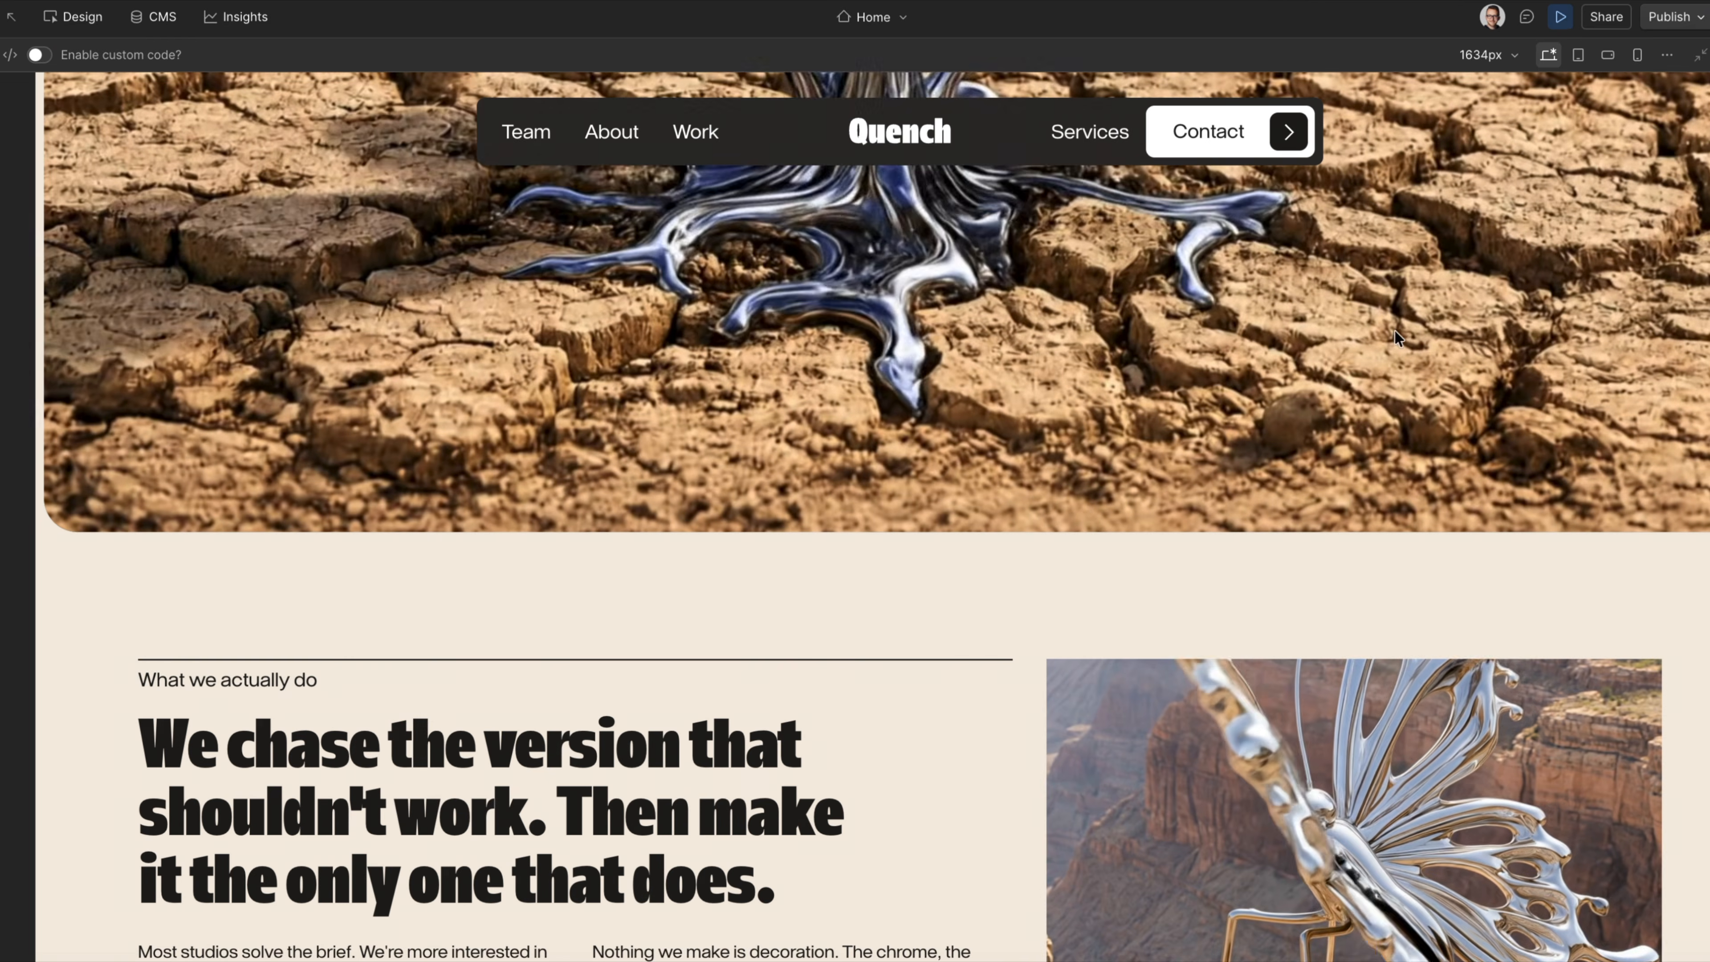
key(ctrl+shift+p)
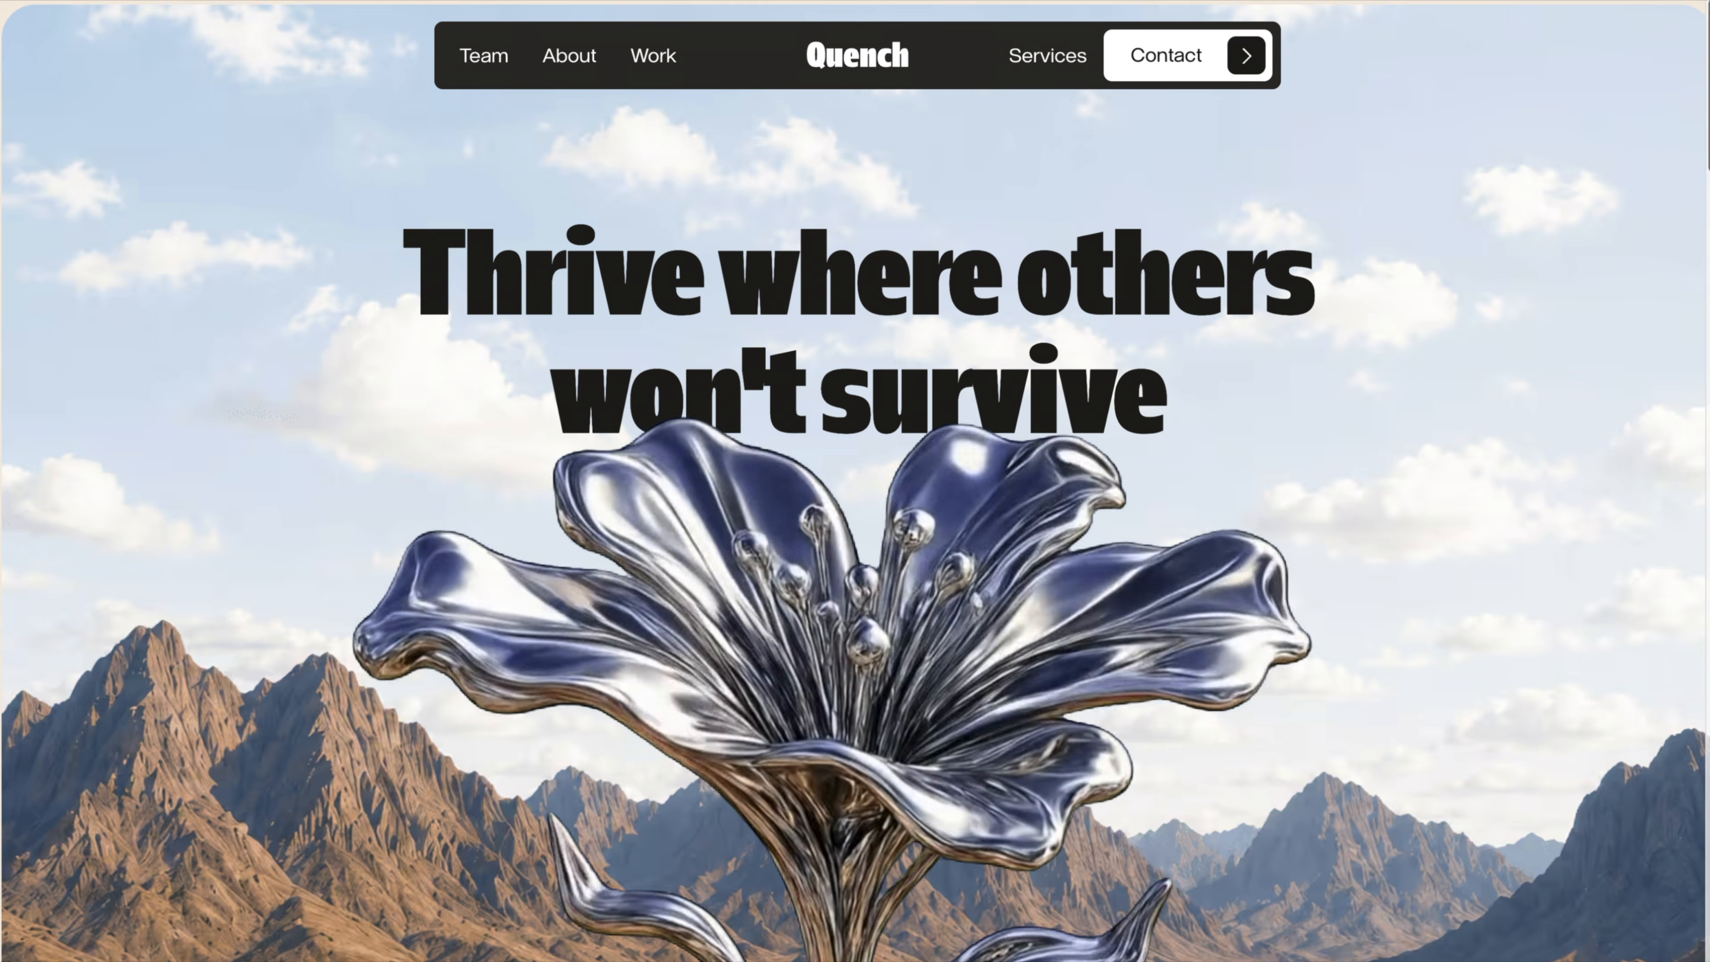
scroll(669, 364, down, 10)
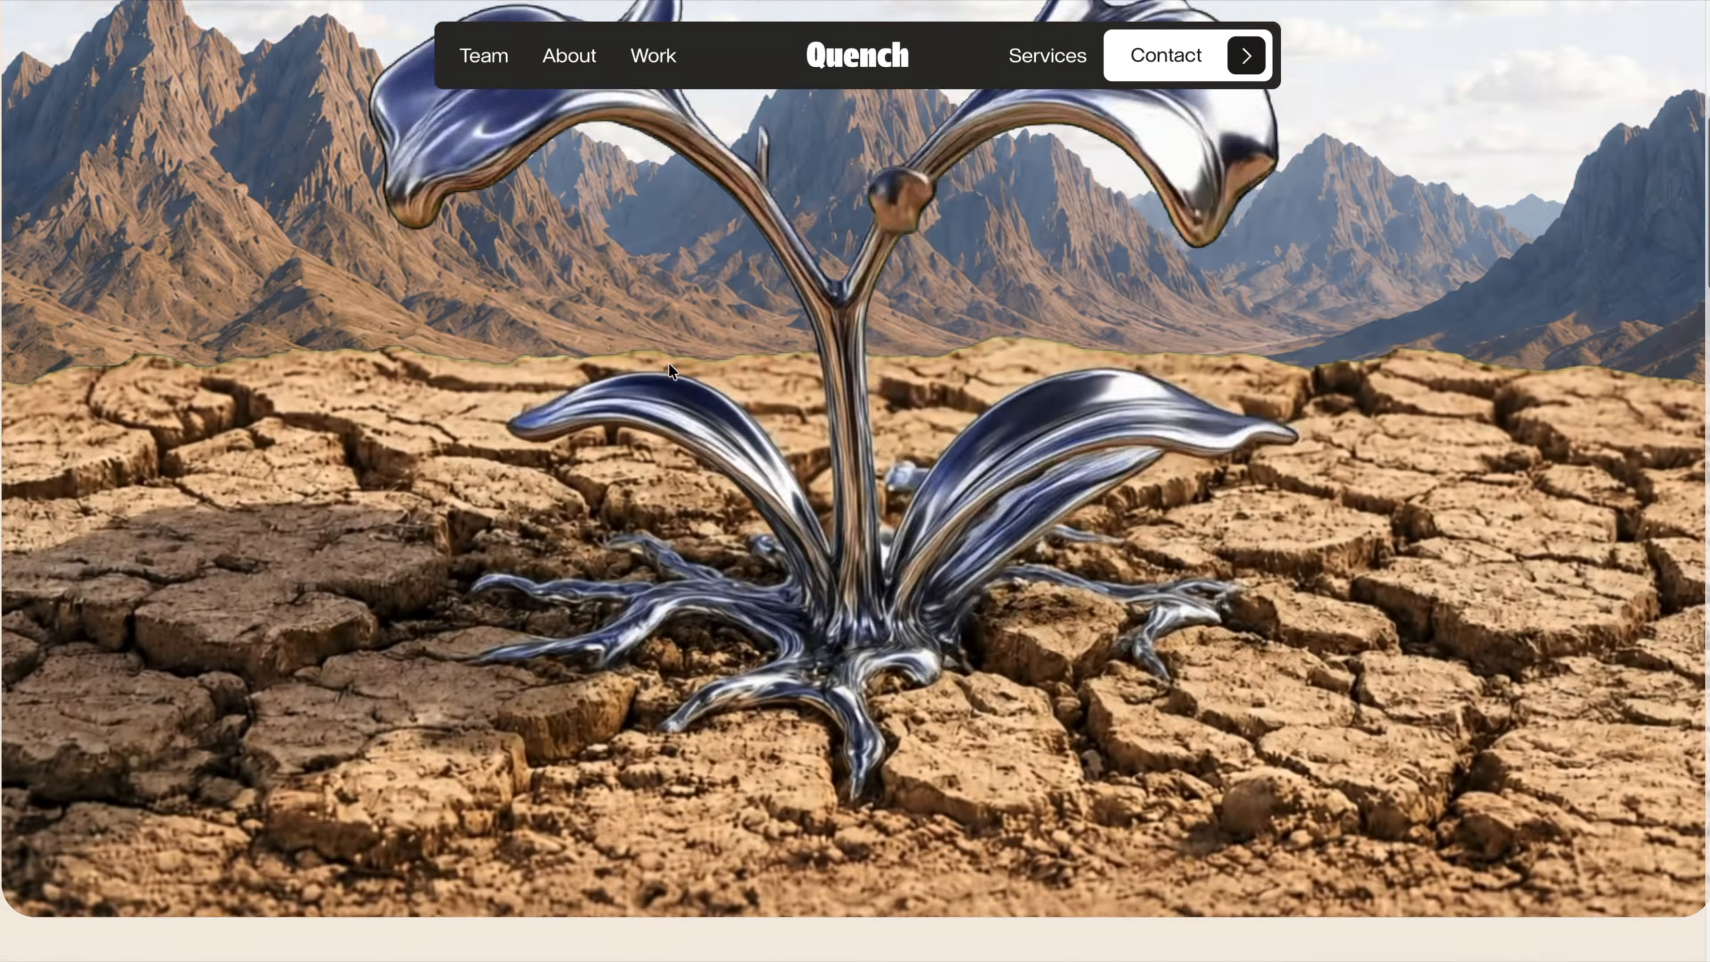
scroll(669, 364, up, 10)
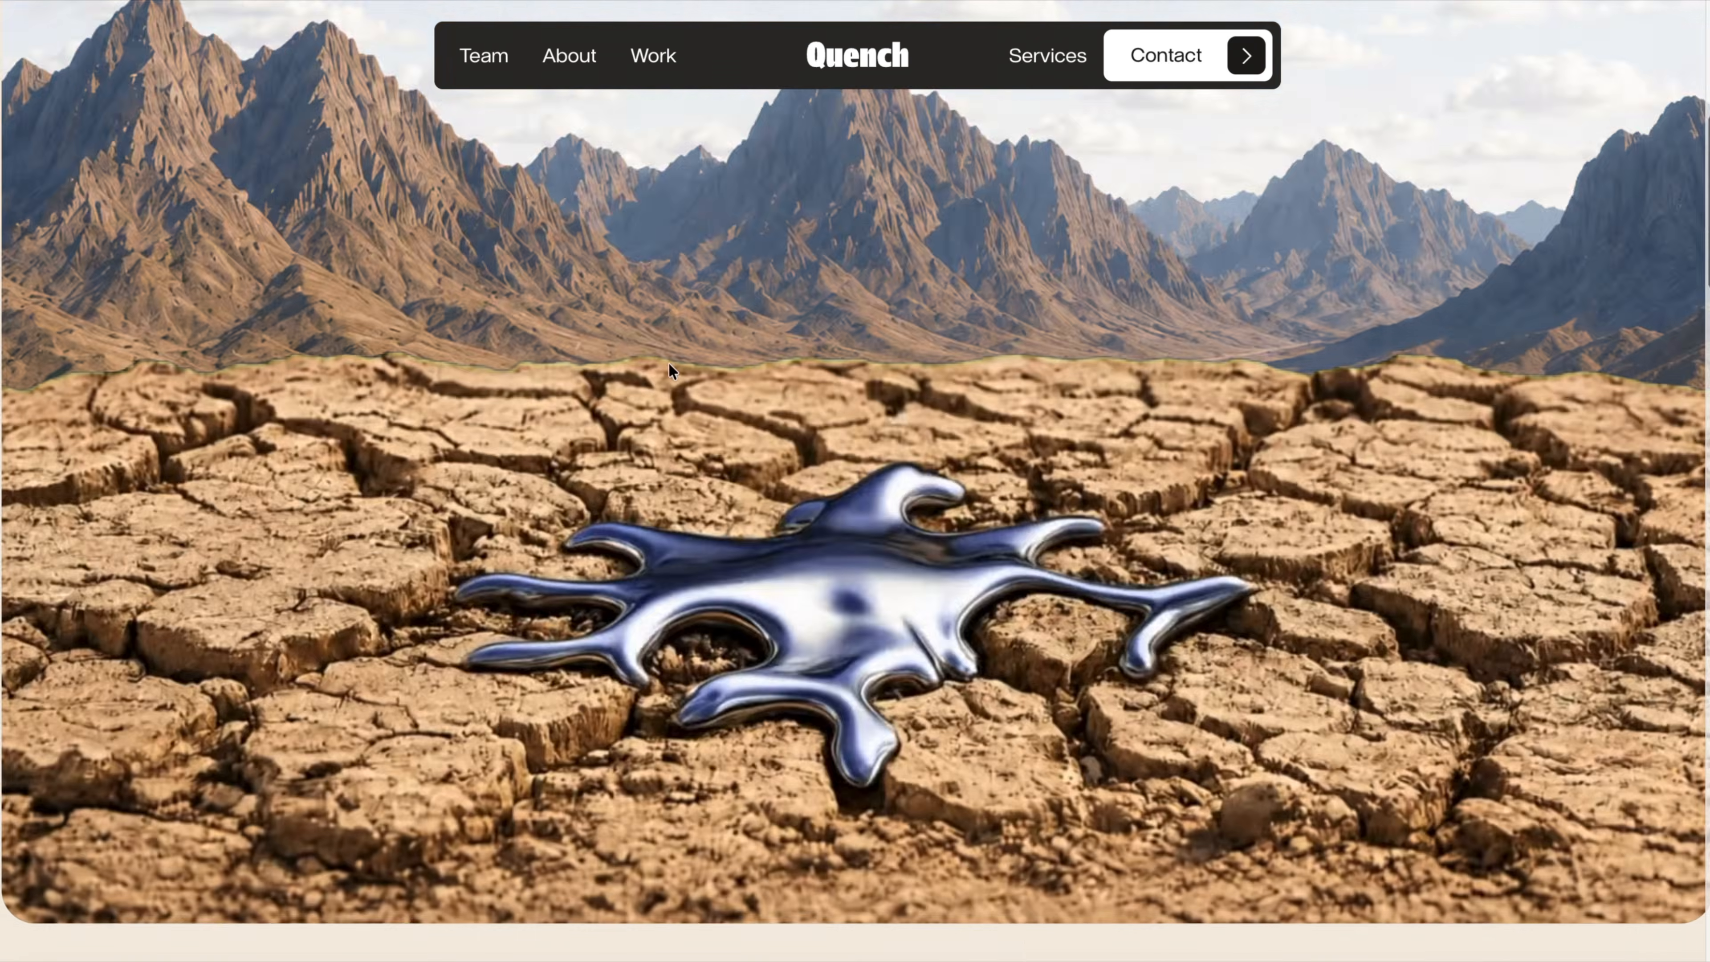
scroll(669, 364, down, 10)
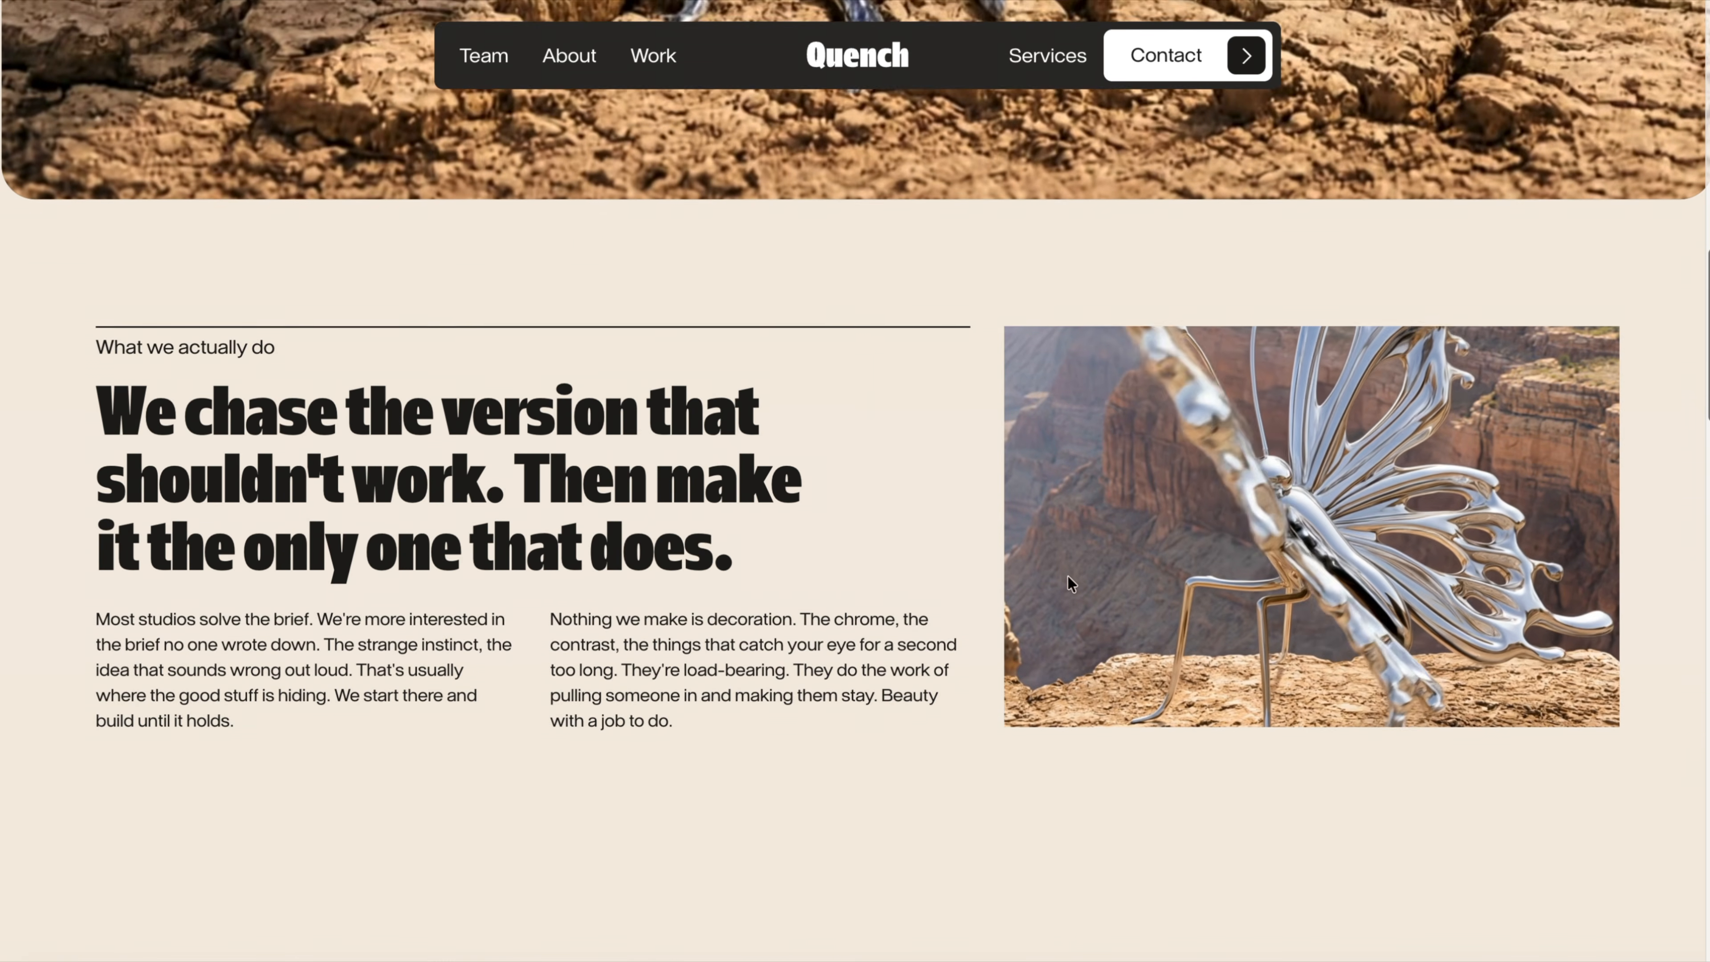
scroll(1068, 576, up, 5)
scroll(1067, 574, up, 5)
scroll(1068, 574, down, 10)
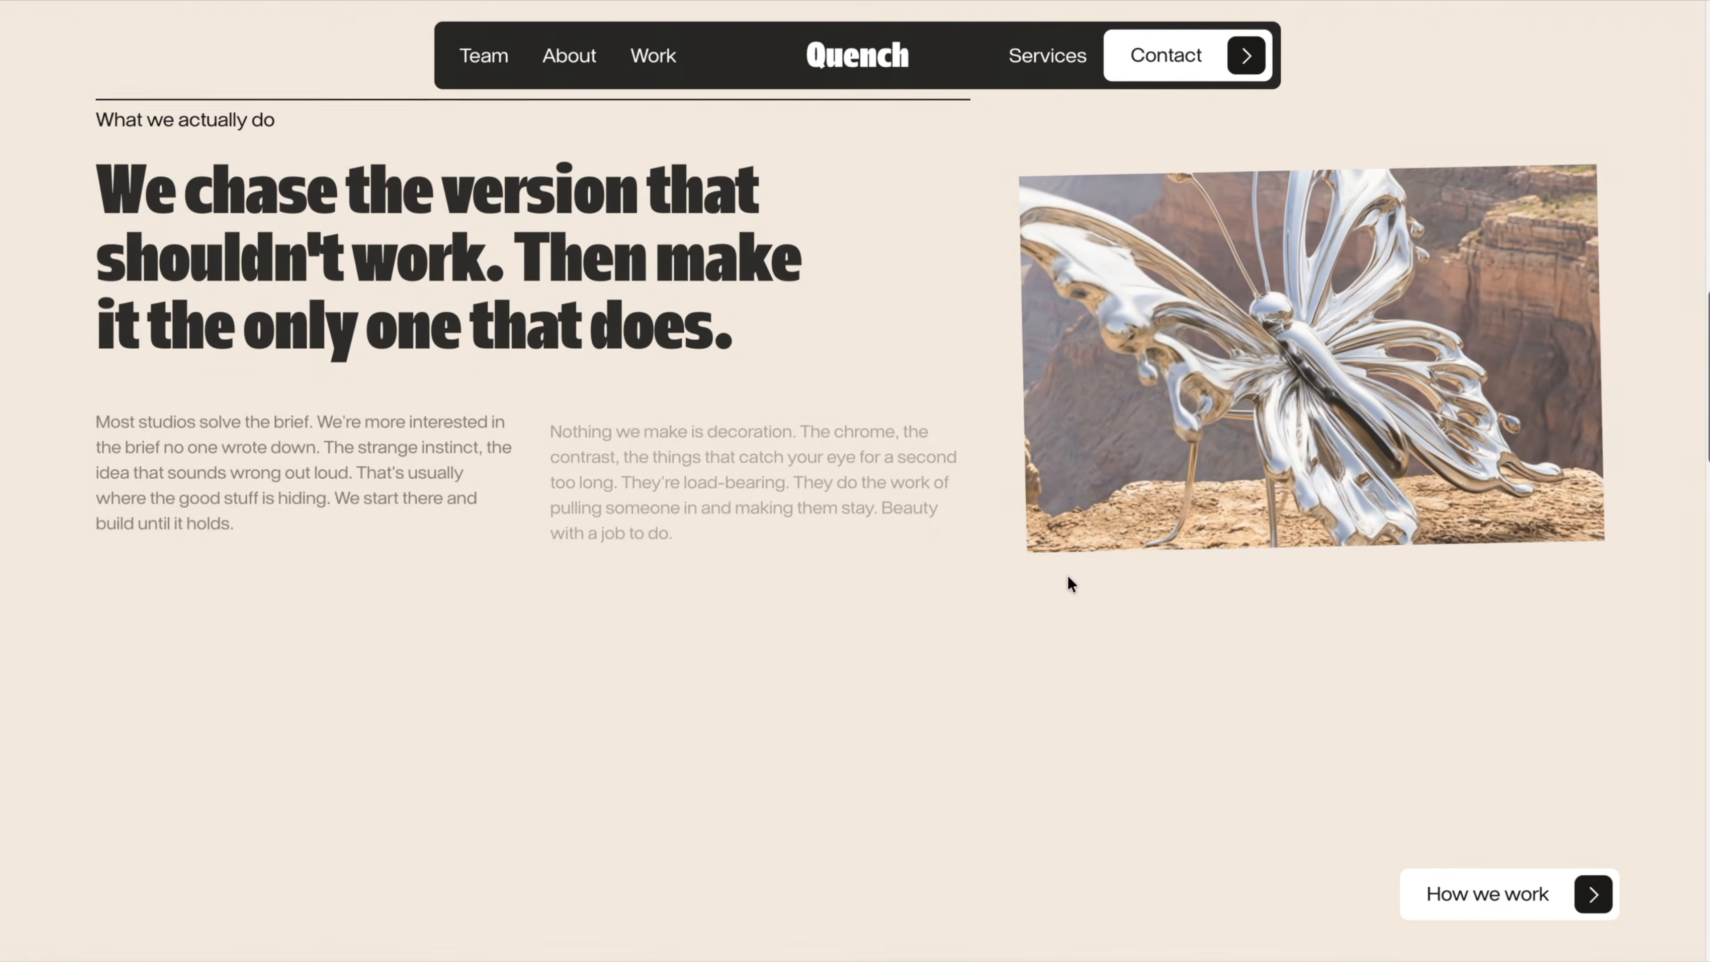